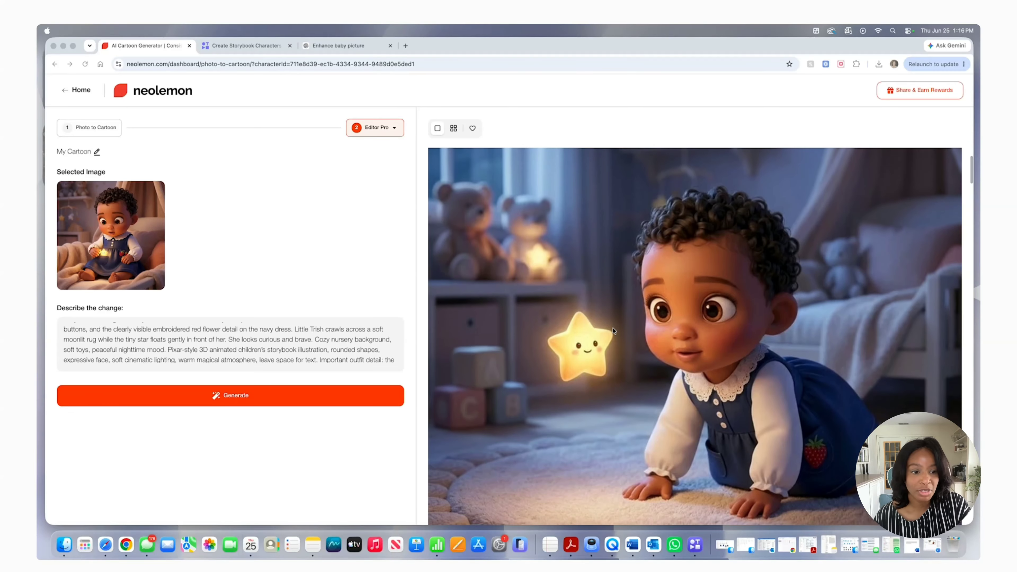
# Examine the generated storybook scenes of the baby character with the glowing star, including their prompts
pyautogui.scroll(-5, 613, 330)
pyautogui.scroll(-3, 612, 330)
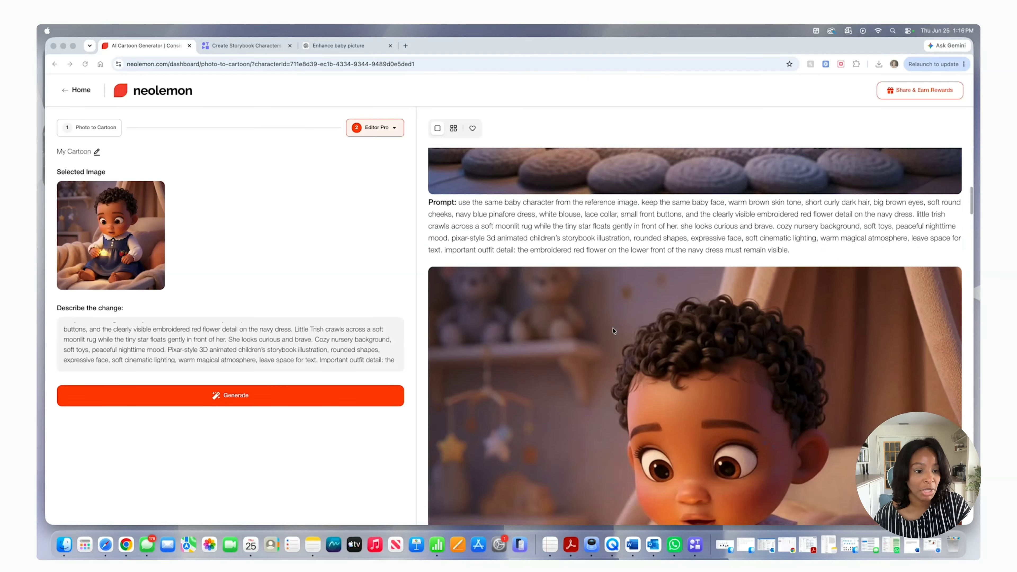
pyautogui.scroll(-4, 613, 331)
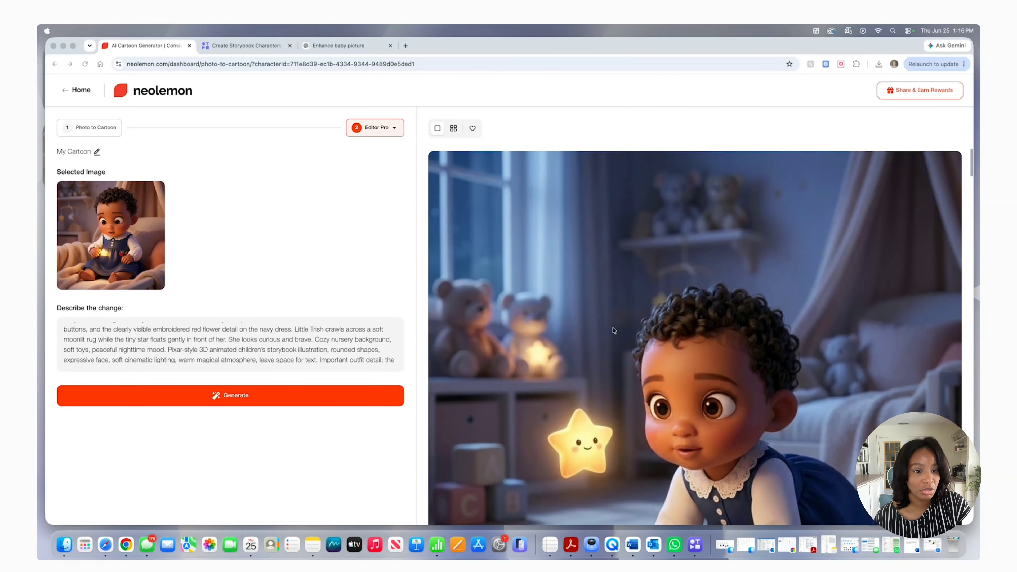
pyautogui.scroll(-6, 614, 330)
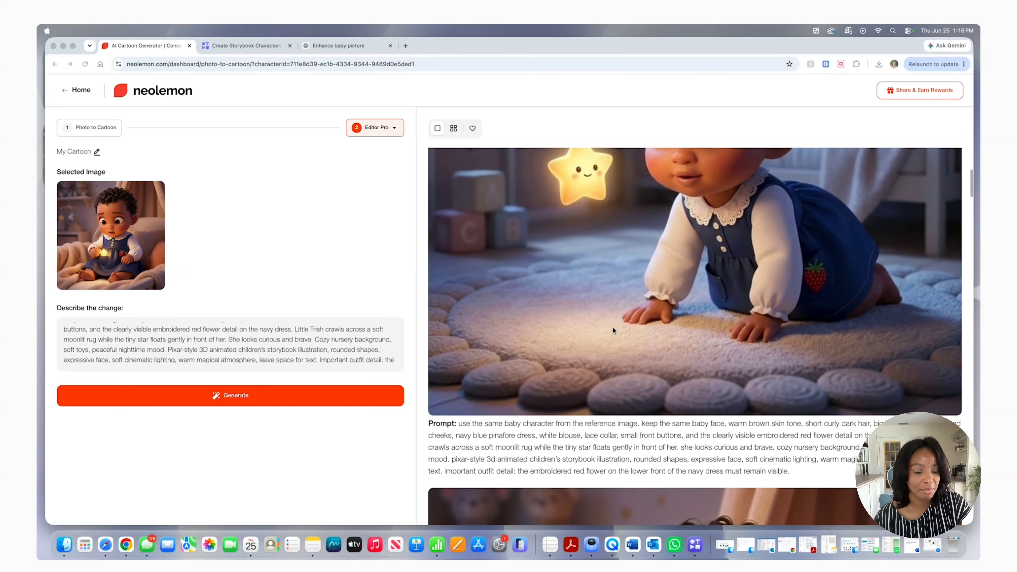
pyautogui.scroll(6, 613, 330)
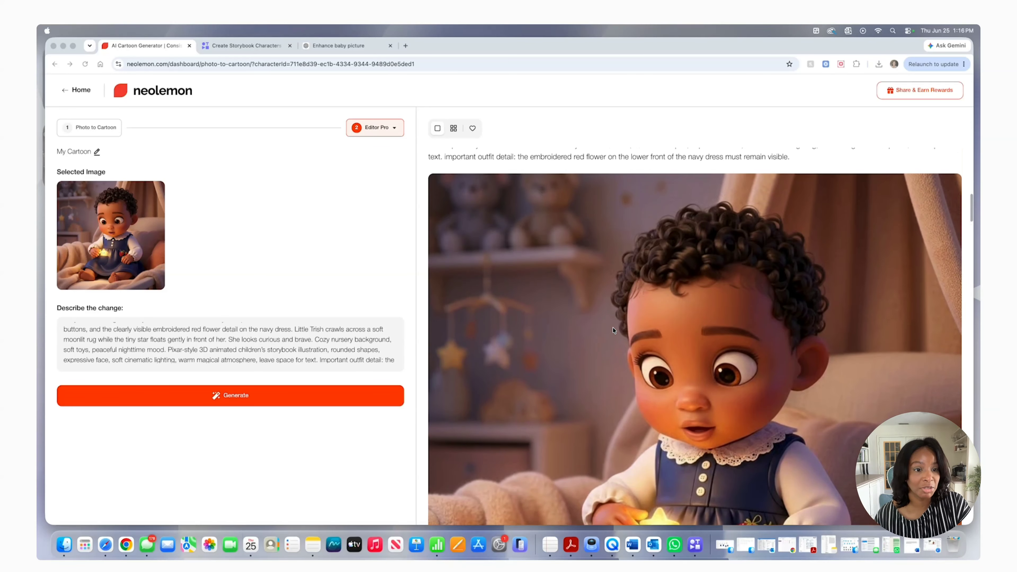
pyautogui.scroll(5, 612, 330)
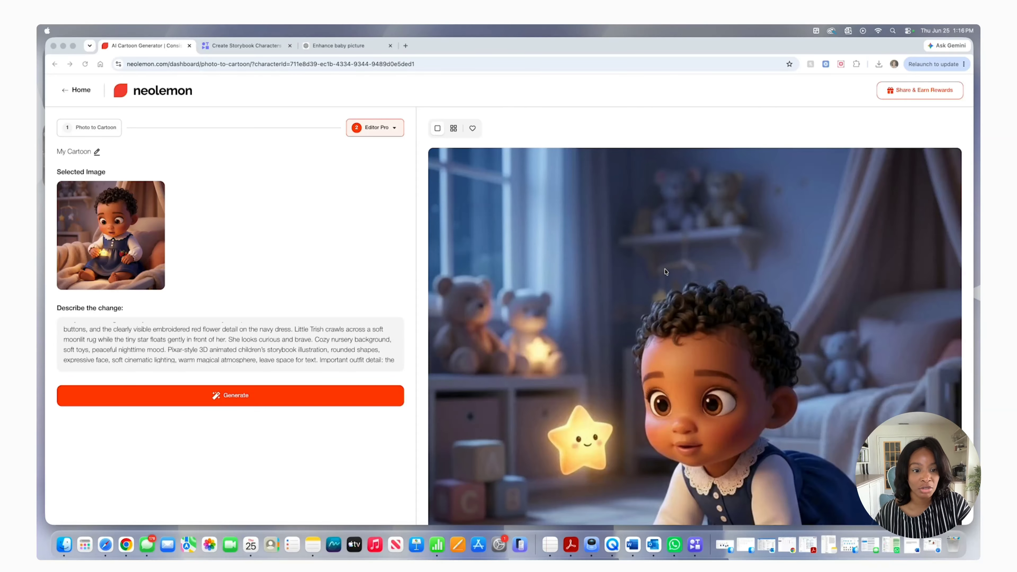
pyautogui.scroll(-5, 665, 272)
pyautogui.scroll(-8, 664, 269)
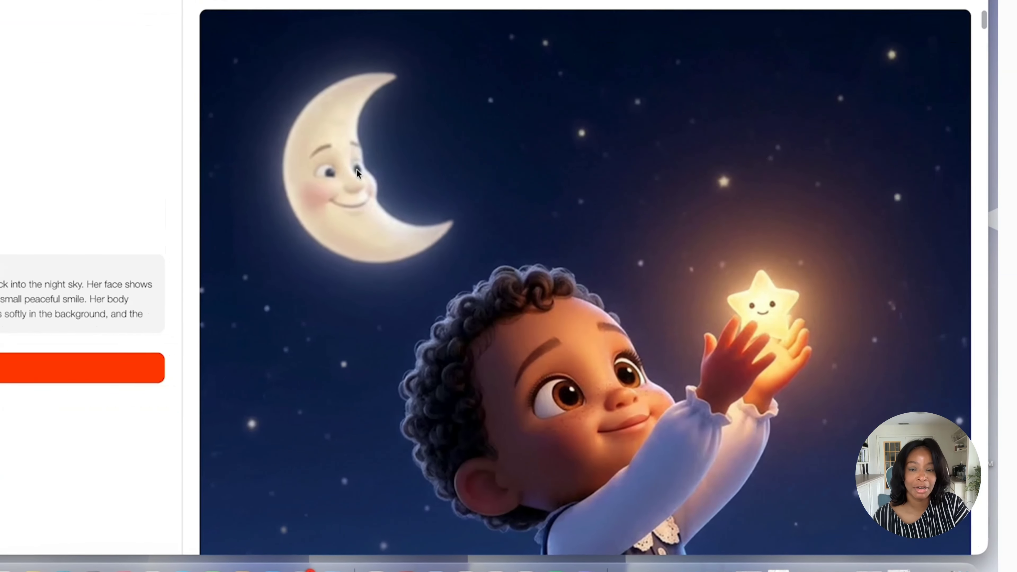
pyautogui.scroll(-3, 388, 228)
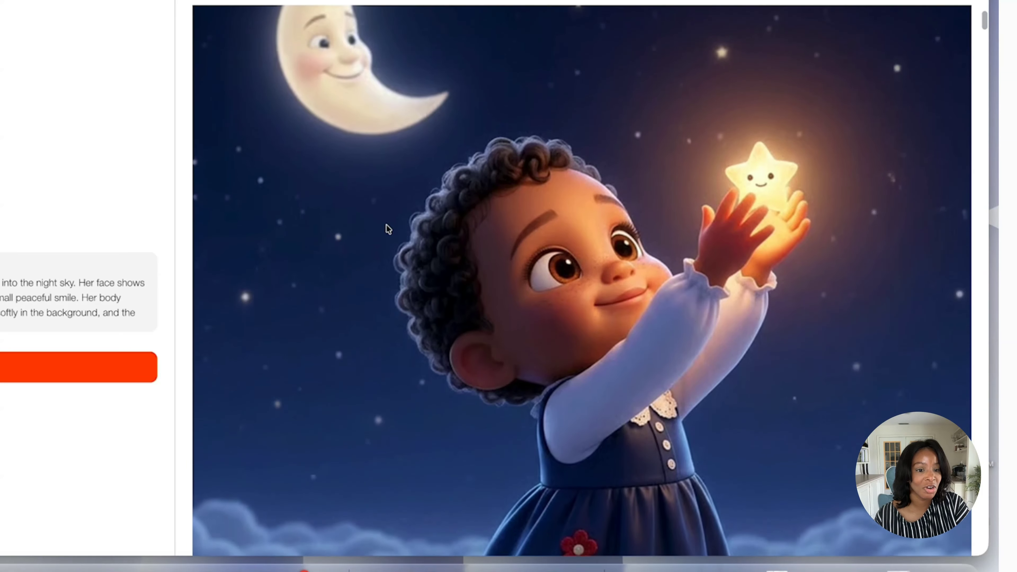
pyautogui.scroll(1, 388, 227)
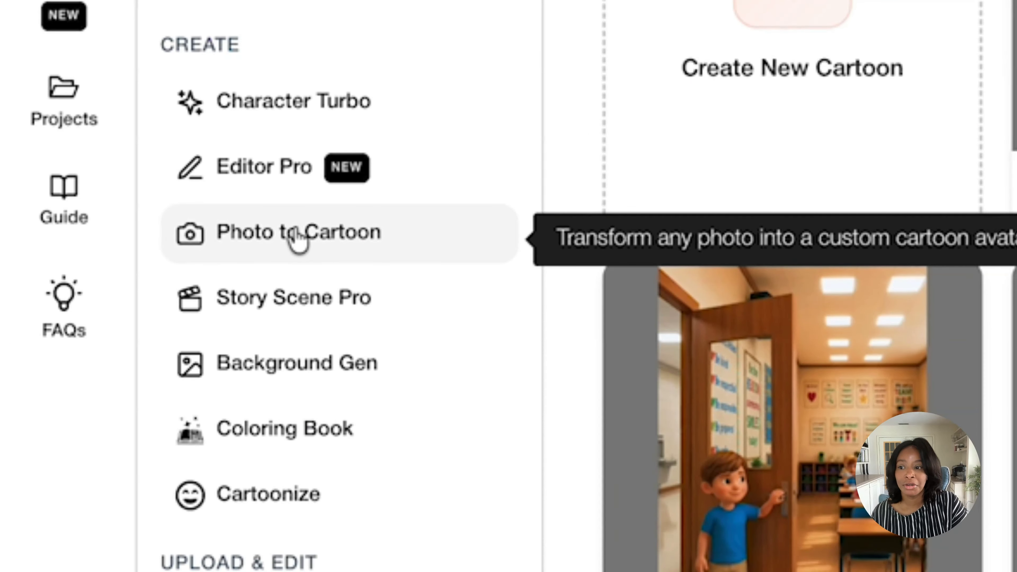
# Start a new Photo to Cartoon project and upload the baby photo as the reference face photo
pyautogui.click(298, 238)
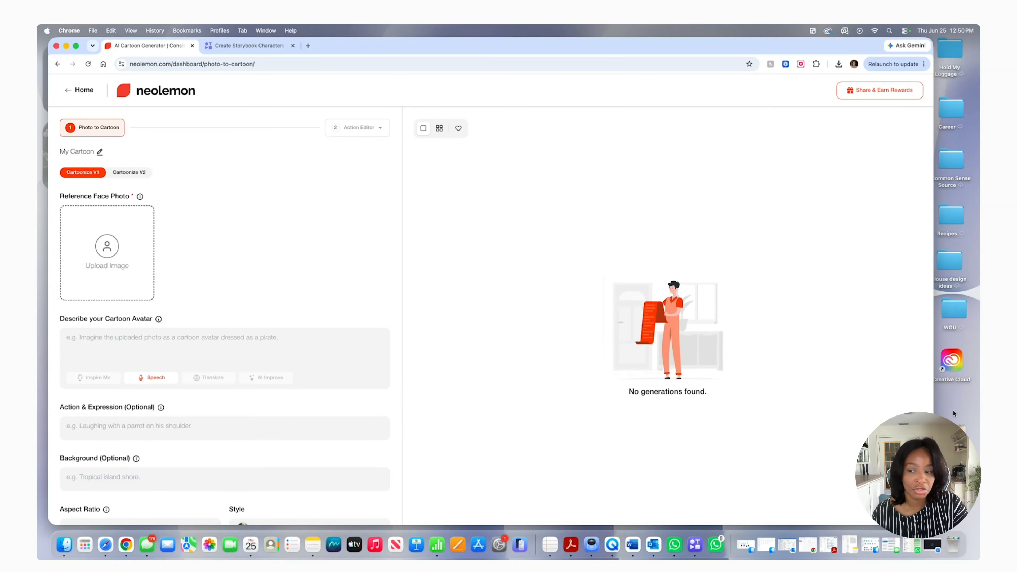
pyautogui.click(107, 252)
pyautogui.click(682, 309)
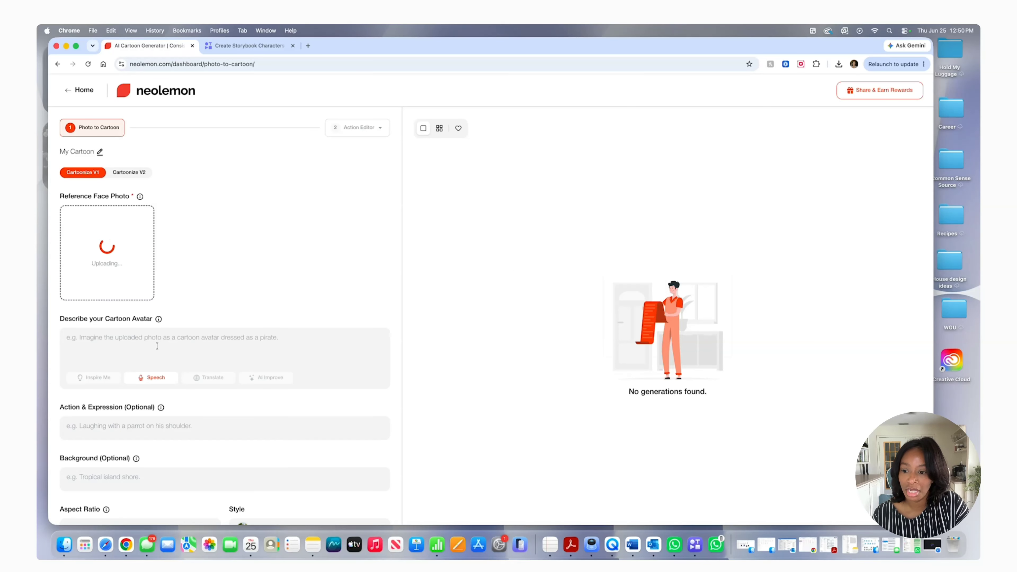
# Paste the avatar description for a soft 3D children's storybook character that preserves the baby's face, curly hair, navy blue dress, lace collar and raised hand pose
pyautogui.click(157, 345)
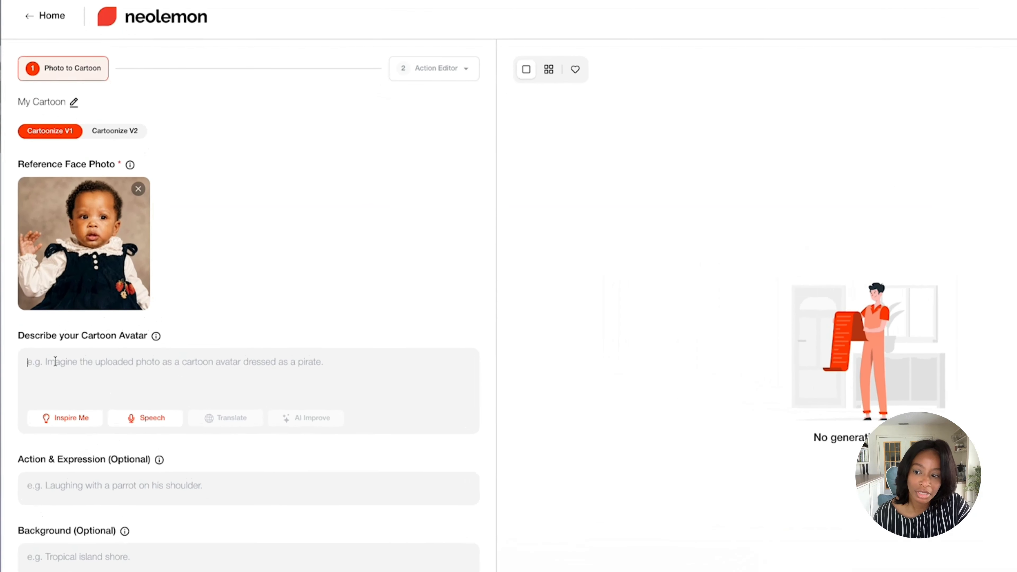
pyautogui.rightClick(86, 336)
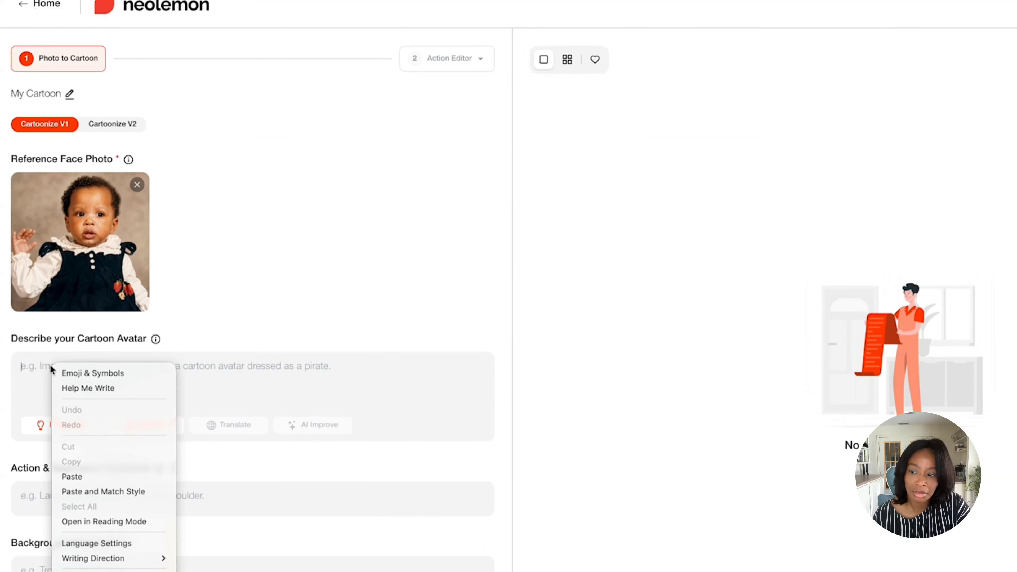
pyautogui.click(83, 476)
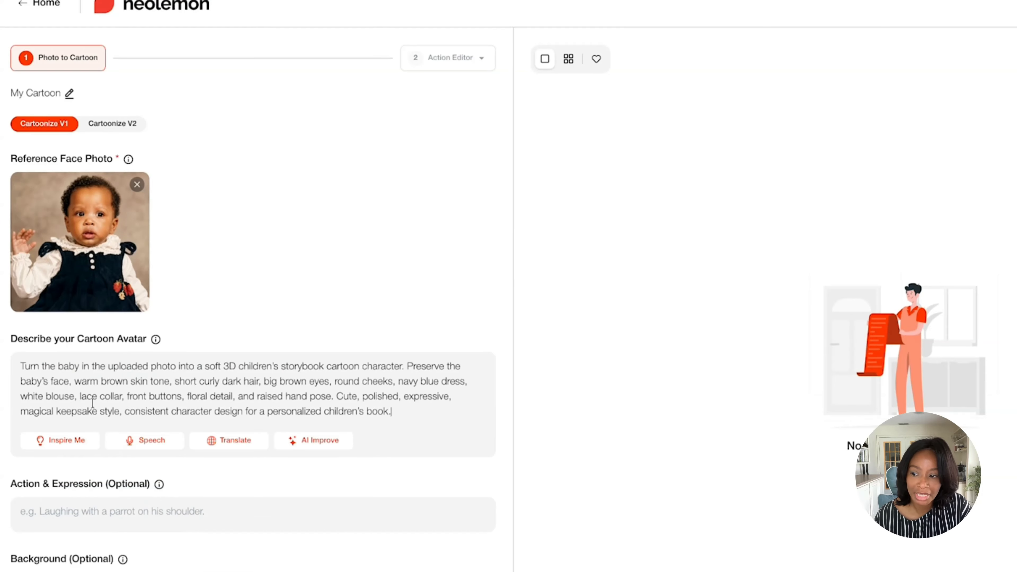
# Replace "soft 3D" with "pixar style" in the cartoon avatar description
pyautogui.scroll(-5, 270, 356)
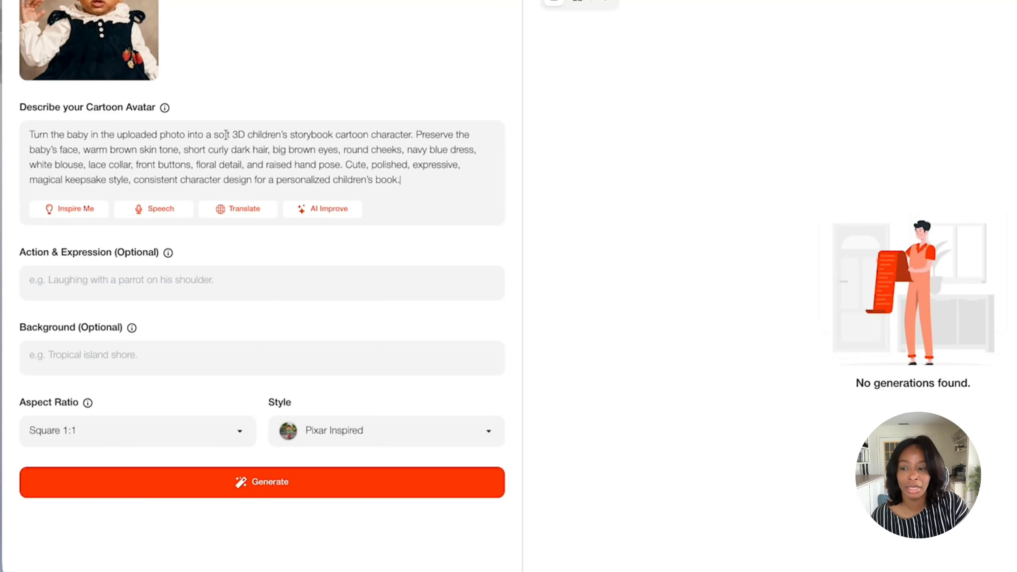
pyautogui.moveTo(214, 135); pyautogui.dragTo(245, 132)
pyautogui.write('pixar s')
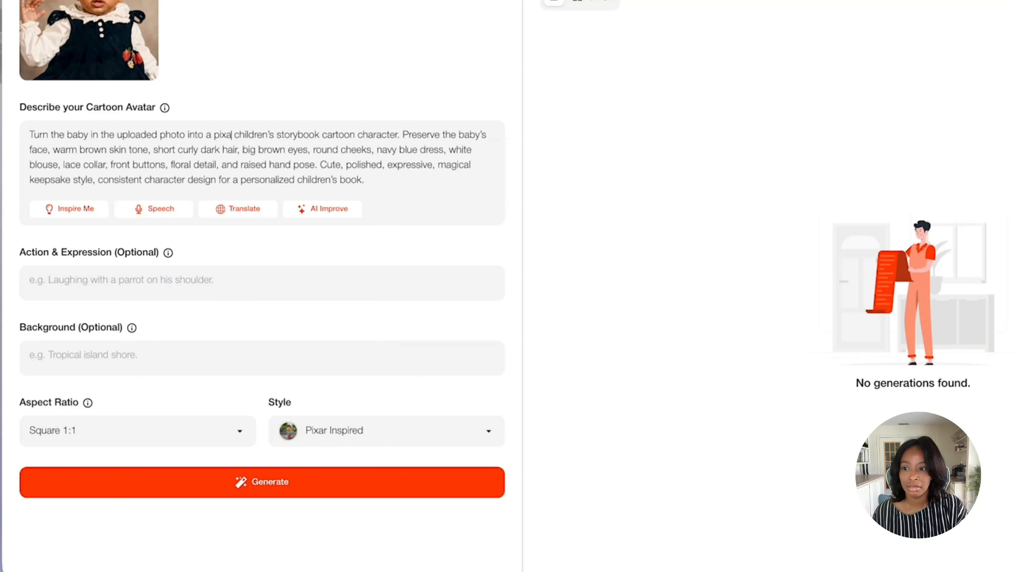
pyautogui.write('tyle')
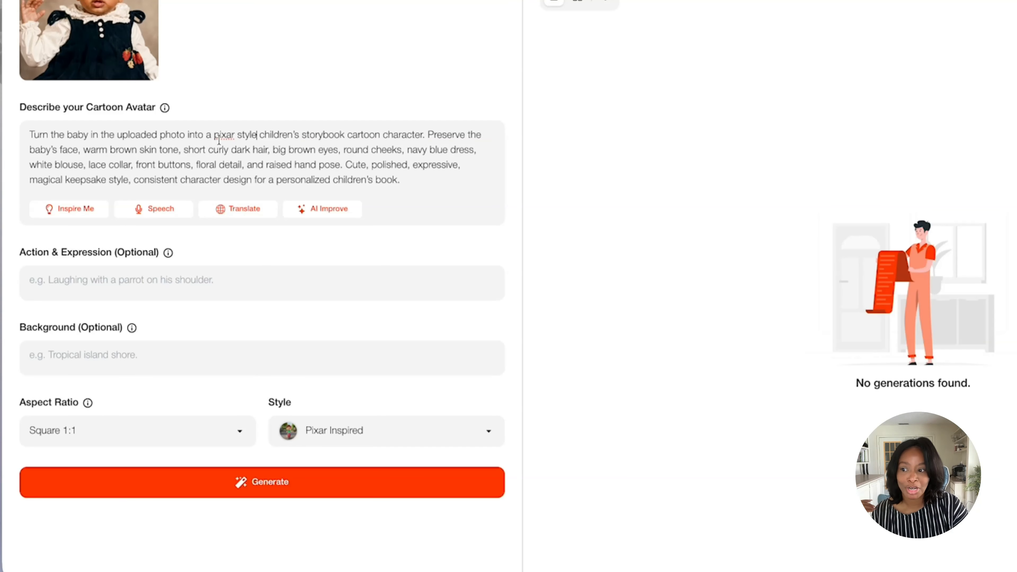
# Set the action and expression to "full body view, standing front facing" and the background to "white background"
pyautogui.click(137, 280)
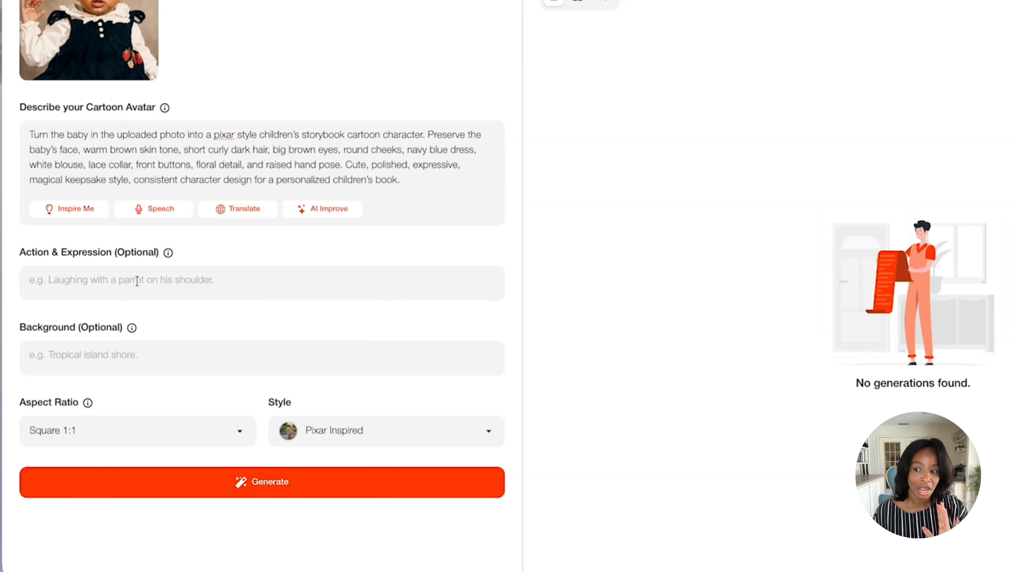
pyautogui.write('full ')
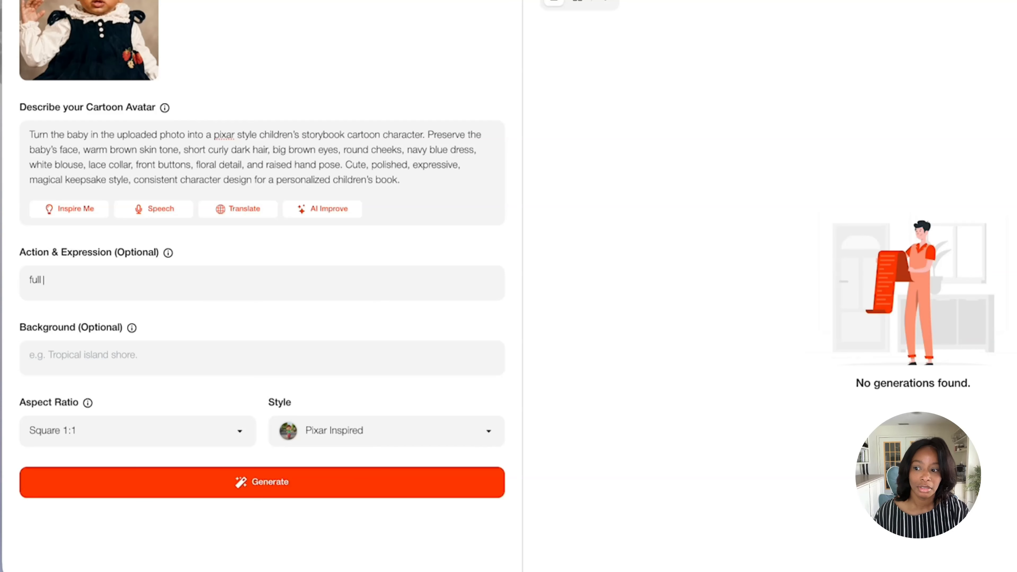
pyautogui.write('body view, s')
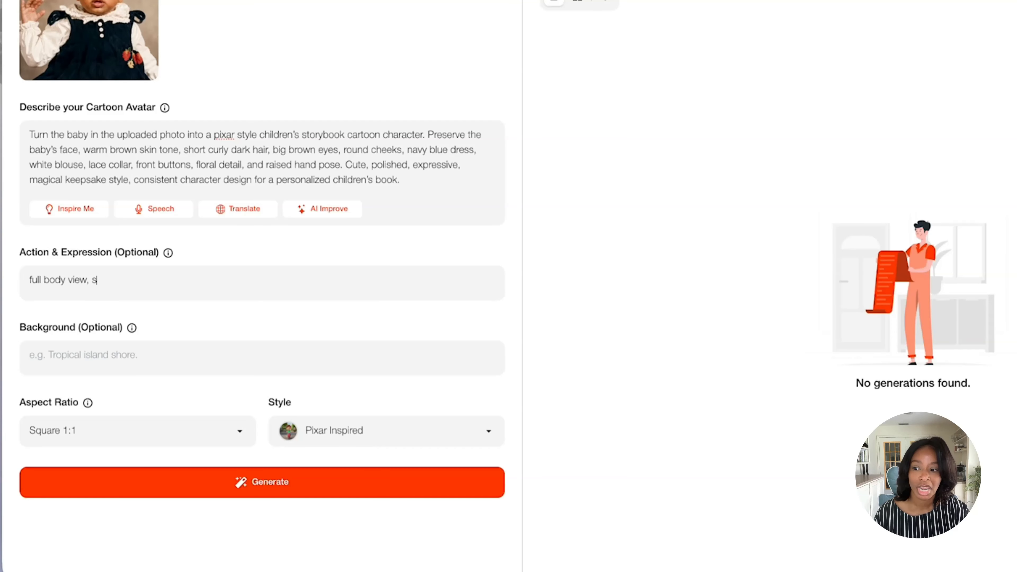
pyautogui.write('tanding fr')
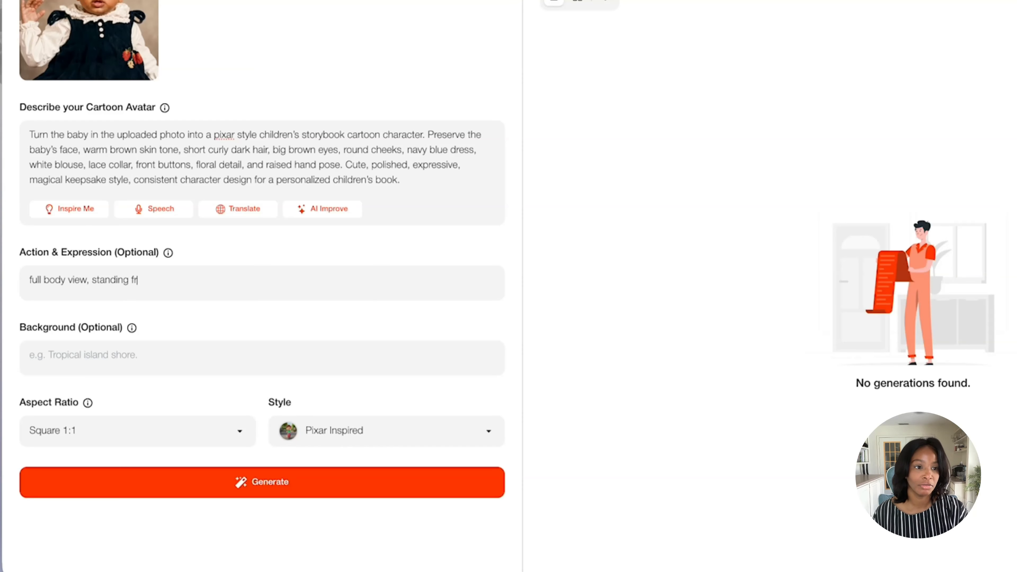
pyautogui.write('ont facing')
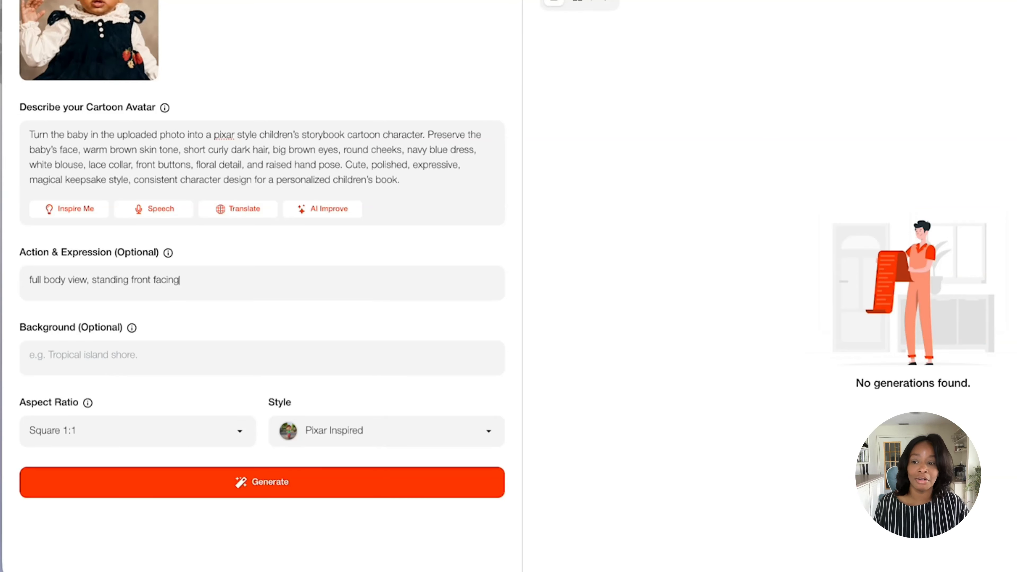
pyautogui.click(100, 359)
pyautogui.write('white background')
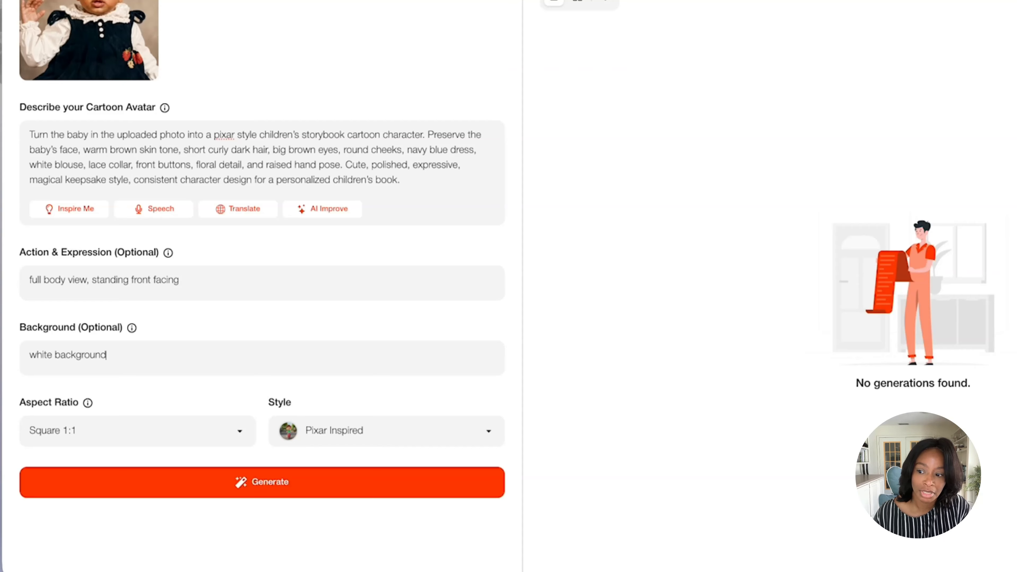
# Set the aspect ratio to Portrait 3:4 and generate the cartoon in the Pixar Inspired style
pyautogui.click(150, 440)
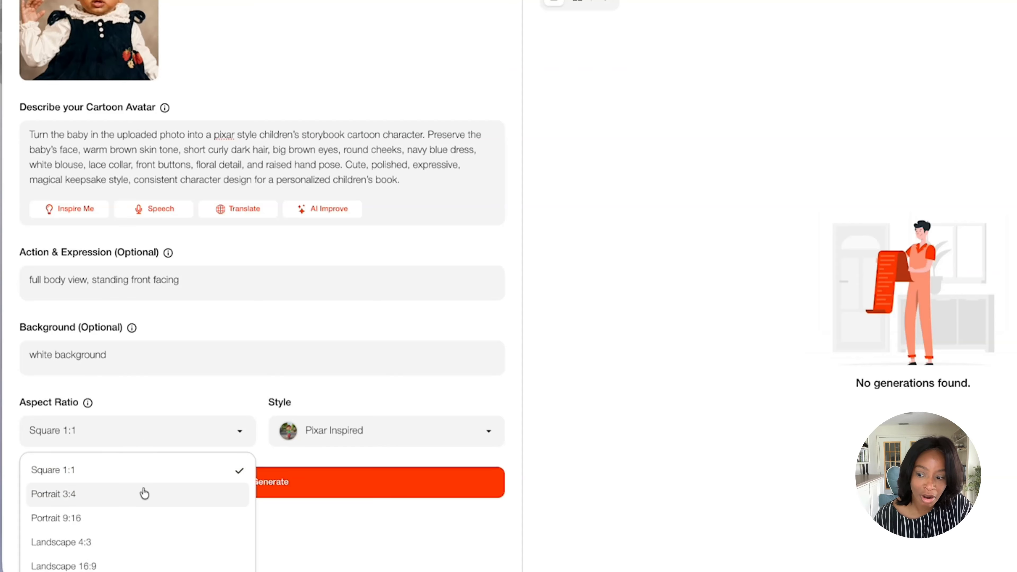
pyautogui.click(143, 492)
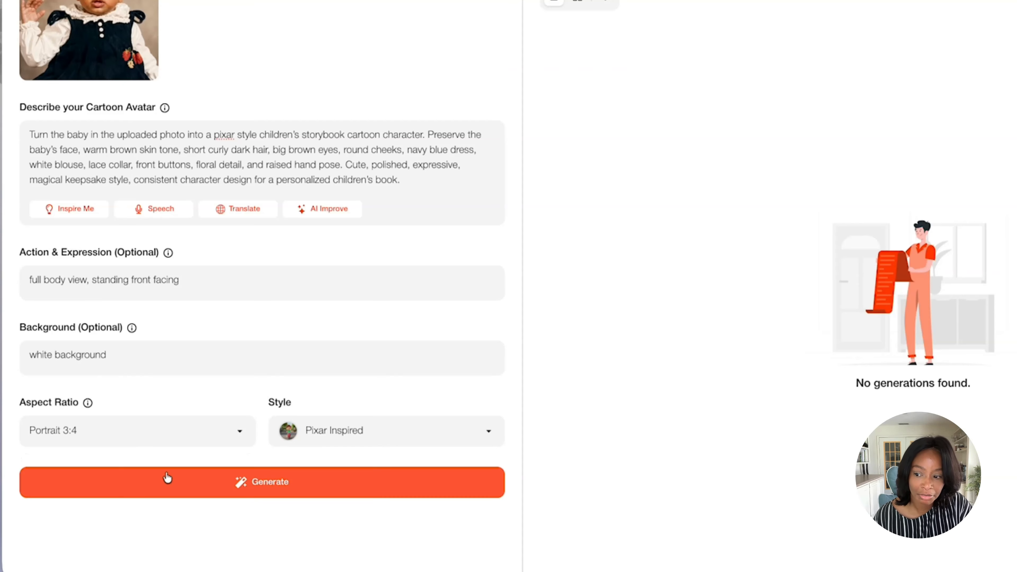
pyautogui.click(390, 433)
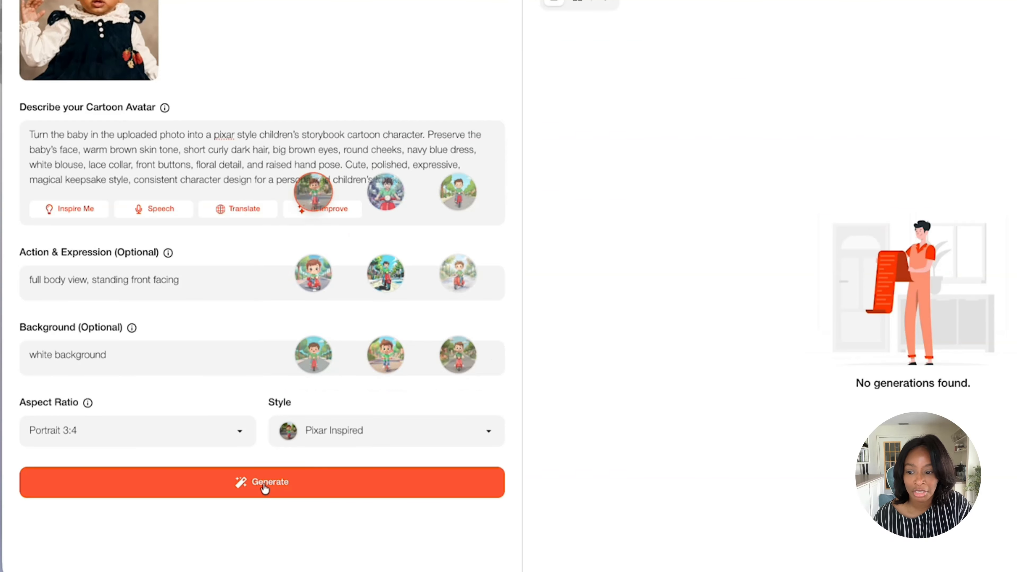
pyautogui.click(266, 485)
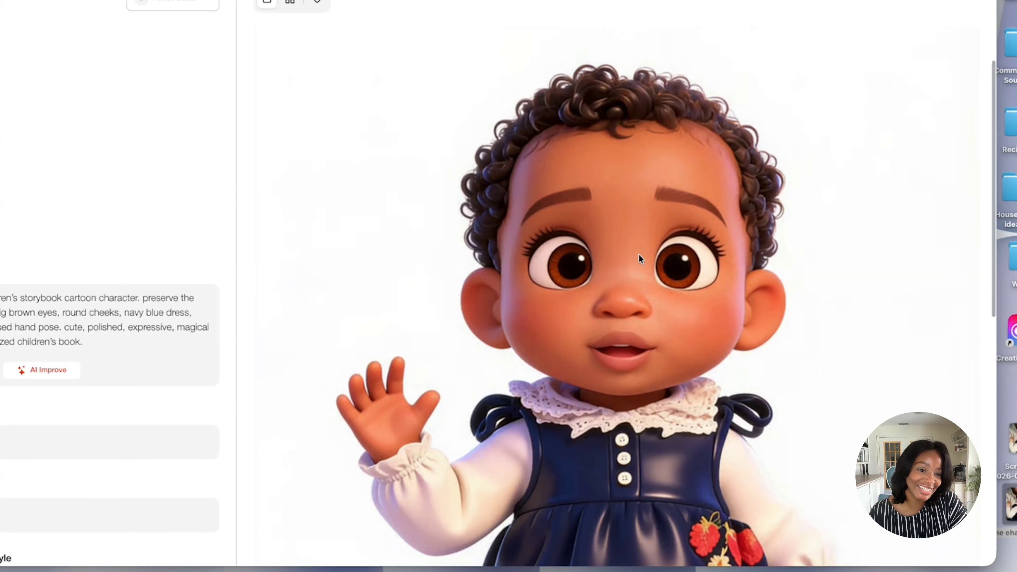
# Review the generated baby cartoon against the reference photo and download the image
pyautogui.scroll(-5, 638, 254)
pyautogui.scroll(-2, 639, 254)
pyautogui.scroll(10, 638, 255)
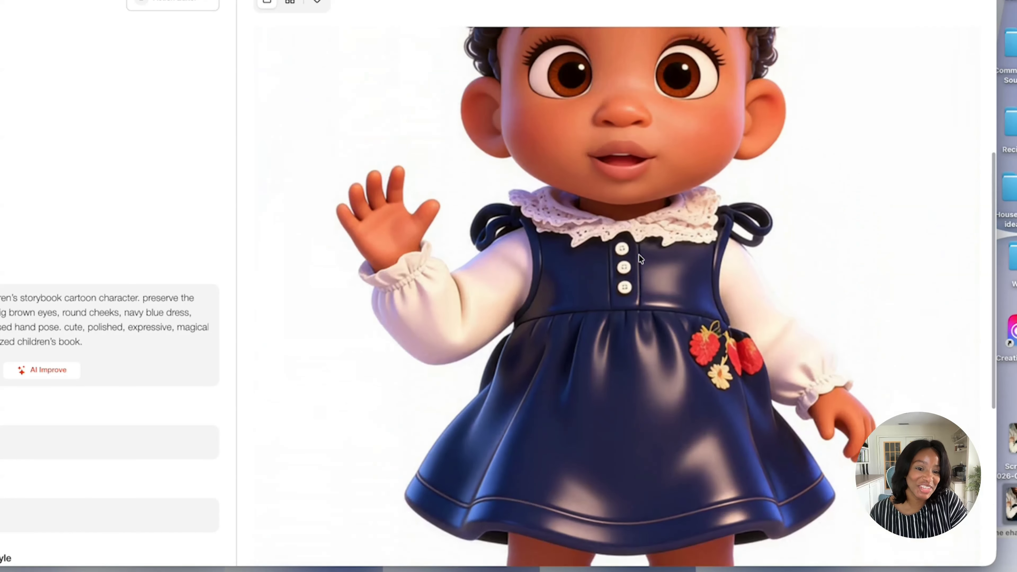
pyautogui.scroll(4, 638, 255)
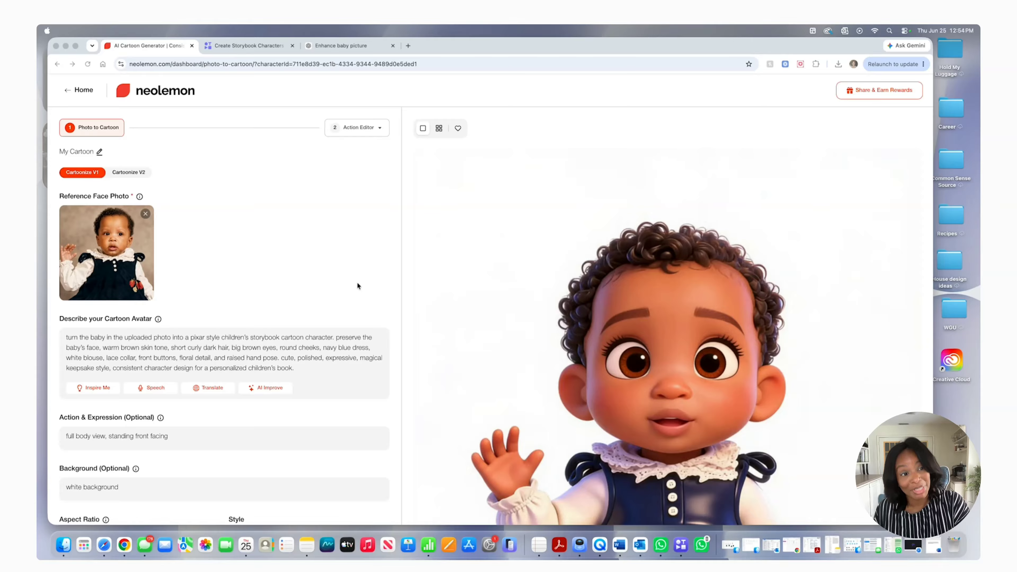
pyautogui.scroll(-4, 632, 324)
pyautogui.scroll(3, 633, 324)
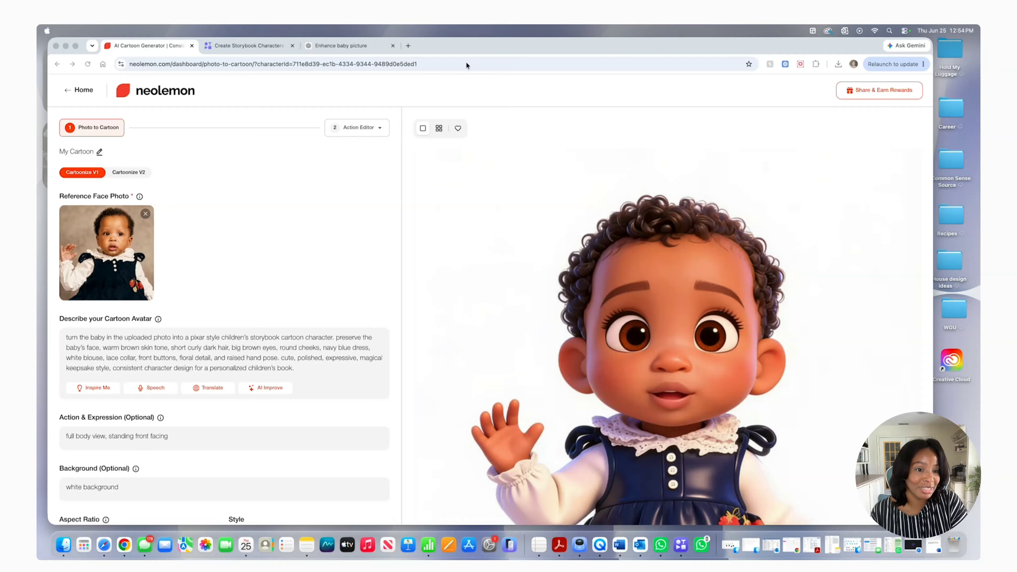
pyautogui.scroll(1, 671, 178)
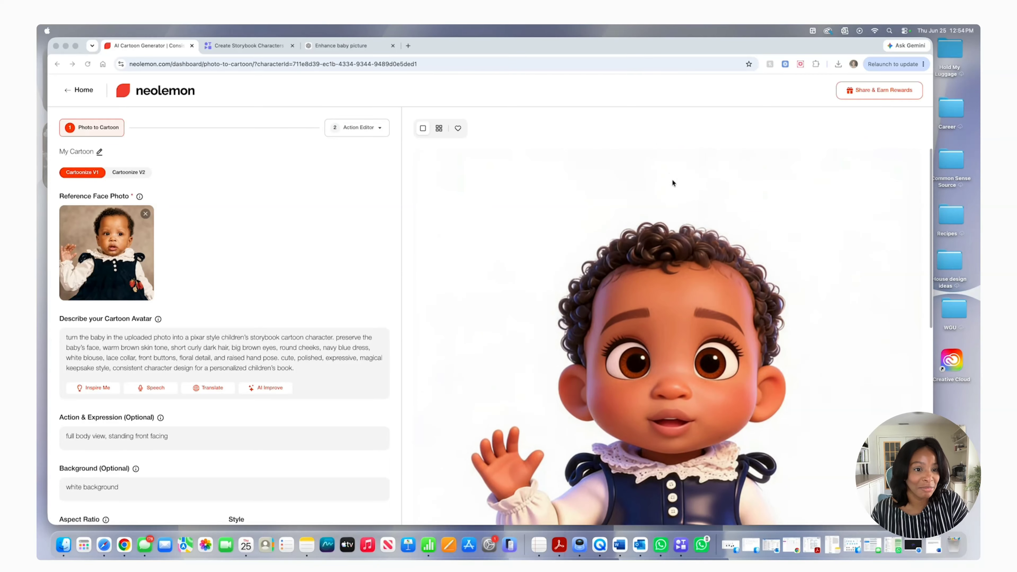
pyautogui.moveTo(726, 225)
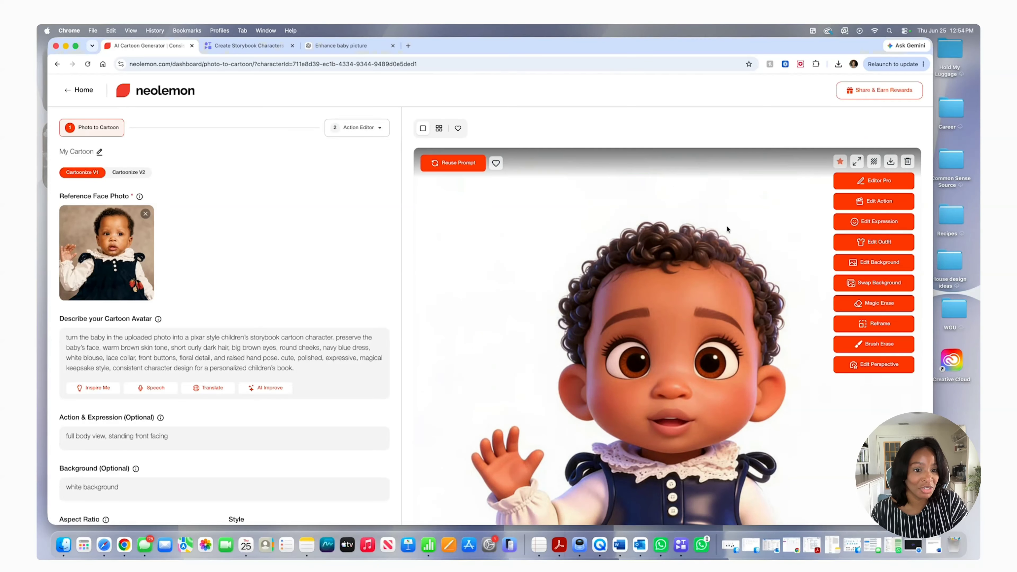
pyautogui.click(890, 162)
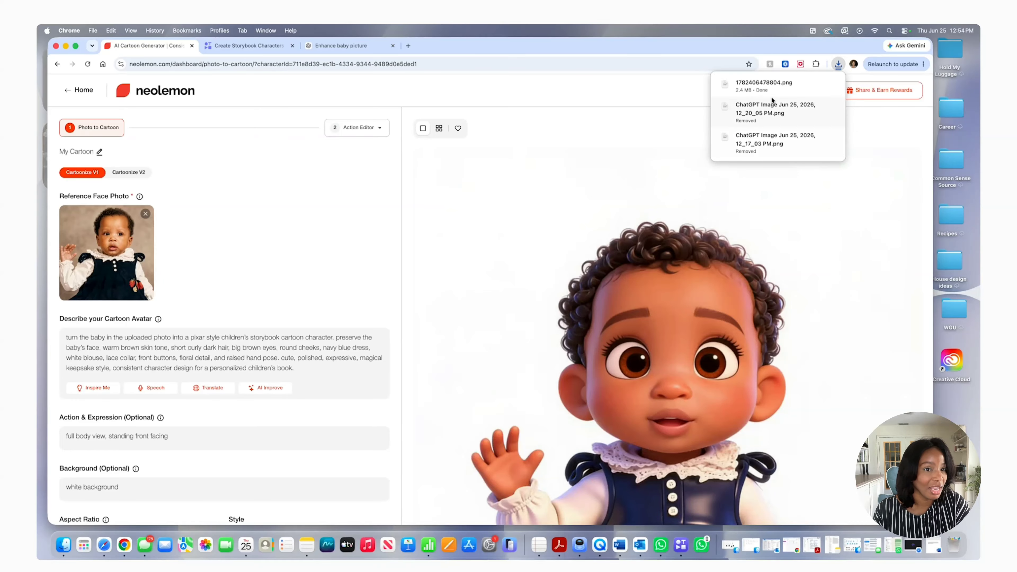
# Generate a cozy nursery scene from the full-body cartoon in Editor Pro, with a tiny glowing star peeking out from the baby's pocket
pyautogui.moveTo(639, 187)
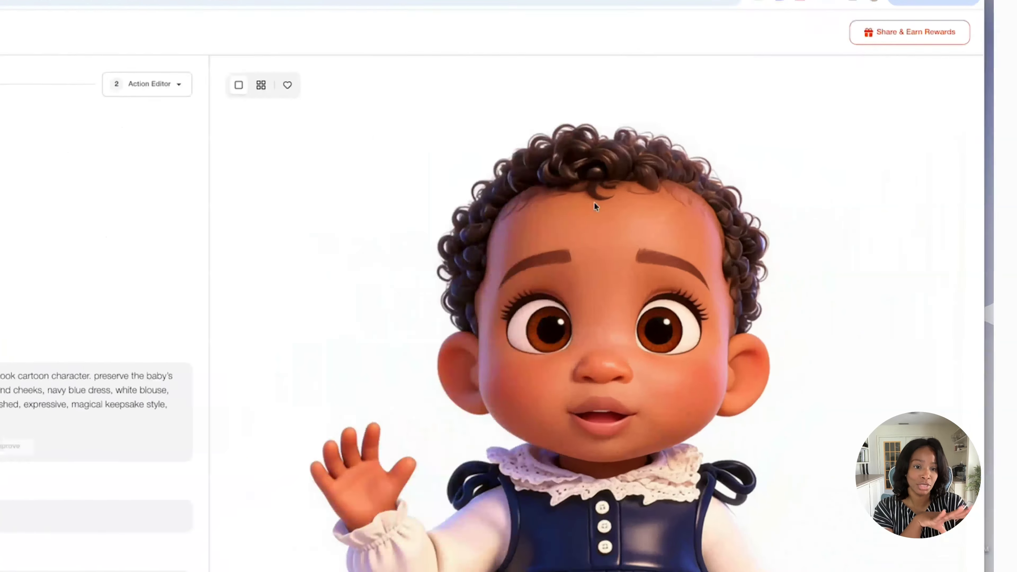
pyautogui.click(695, 210)
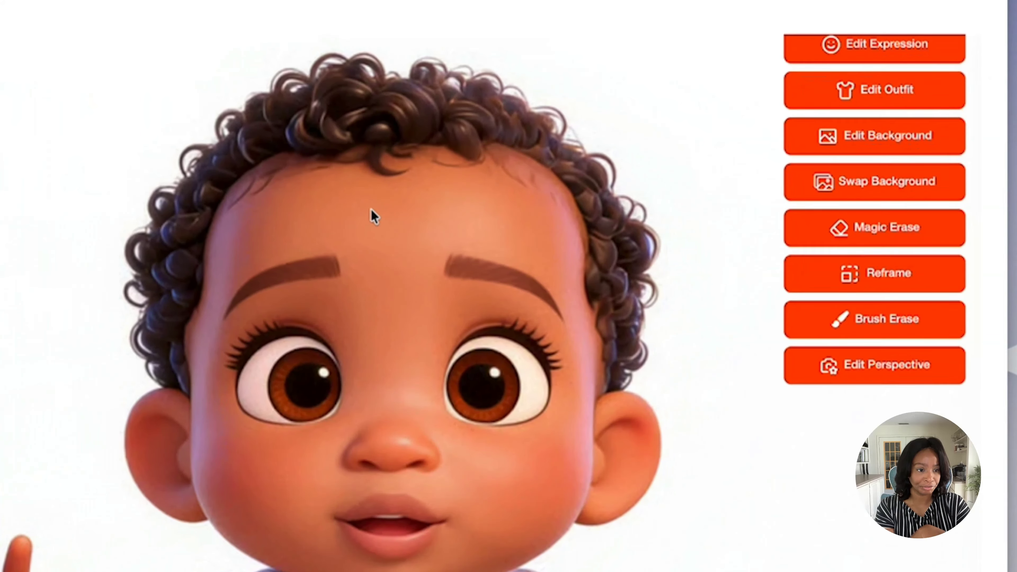
pyautogui.scroll(4, 878, 75)
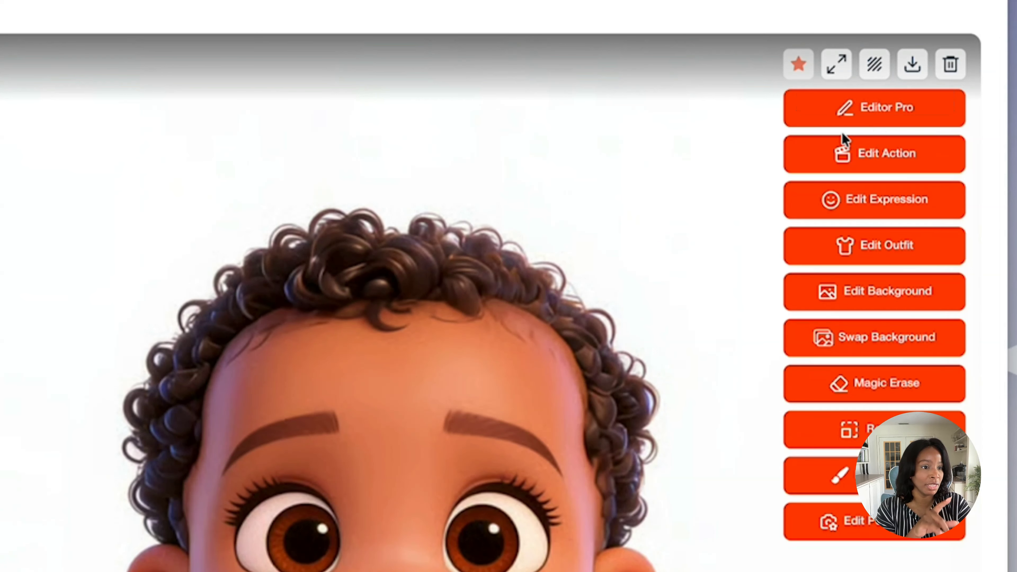
pyautogui.click(843, 119)
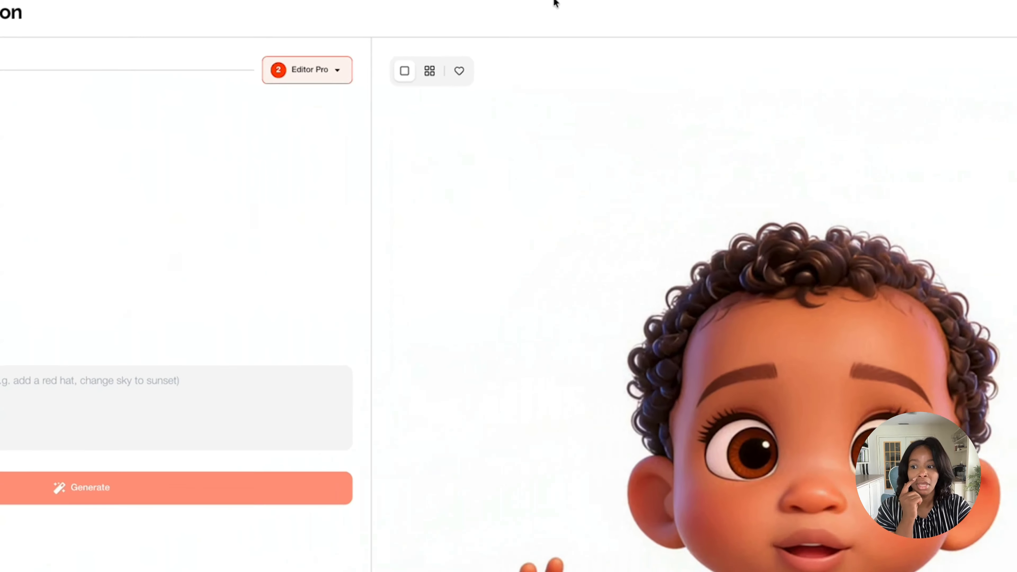
pyautogui.click(77, 369)
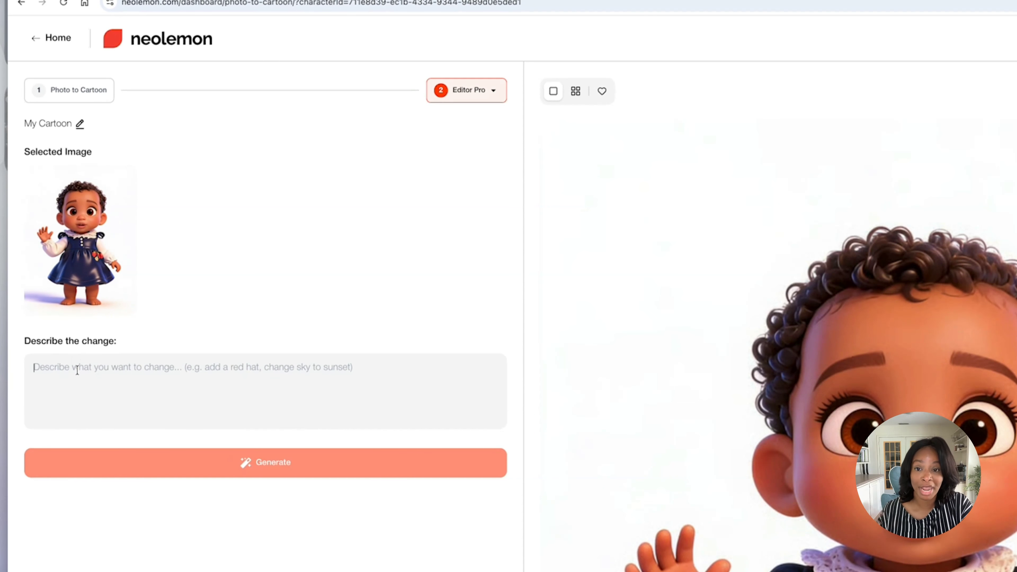
pyautogui.rightClick(77, 370)
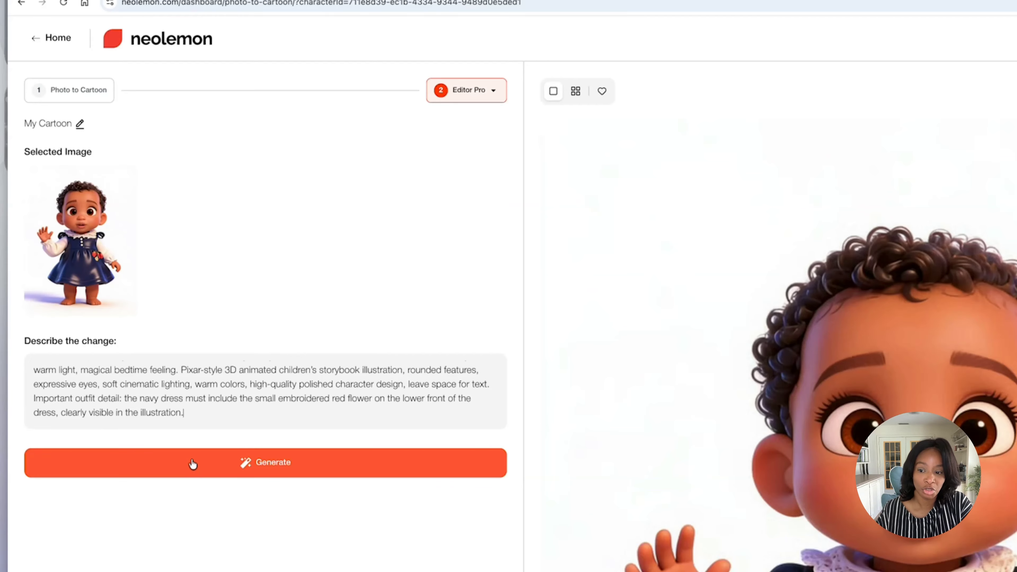
pyautogui.click(192, 464)
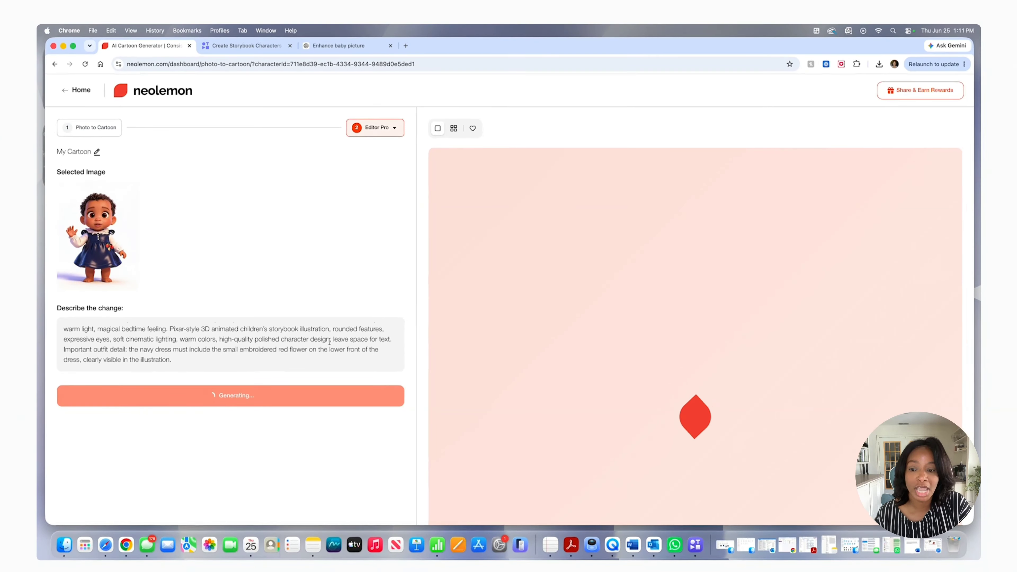
# Read through the scene prompt and examine the generated nursery illustration for the baby's face, outfit, pocket star and embroidered flower
pyautogui.scroll(5, 284, 347)
pyautogui.scroll(-3, 284, 347)
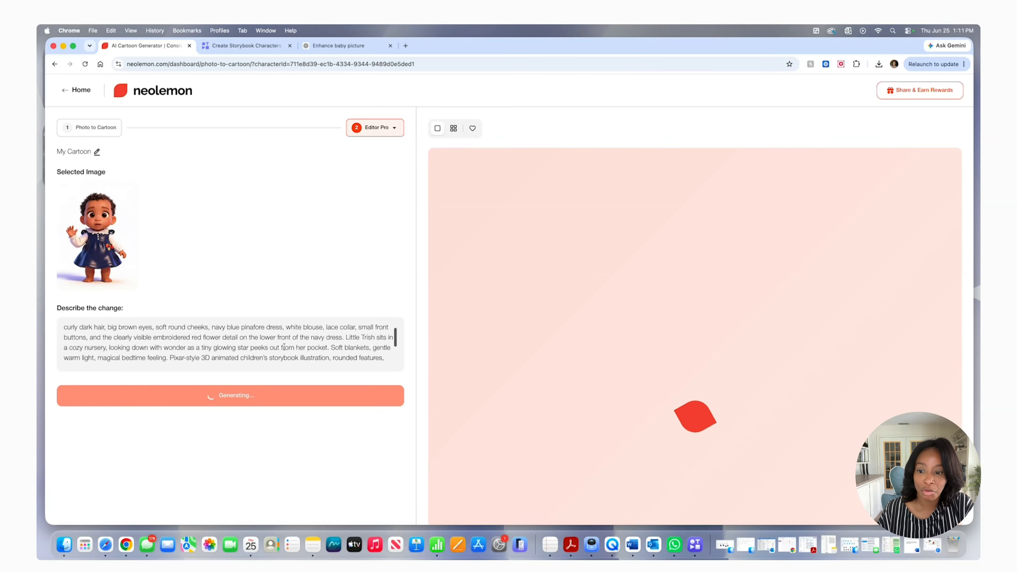
pyautogui.scroll(-2, 284, 346)
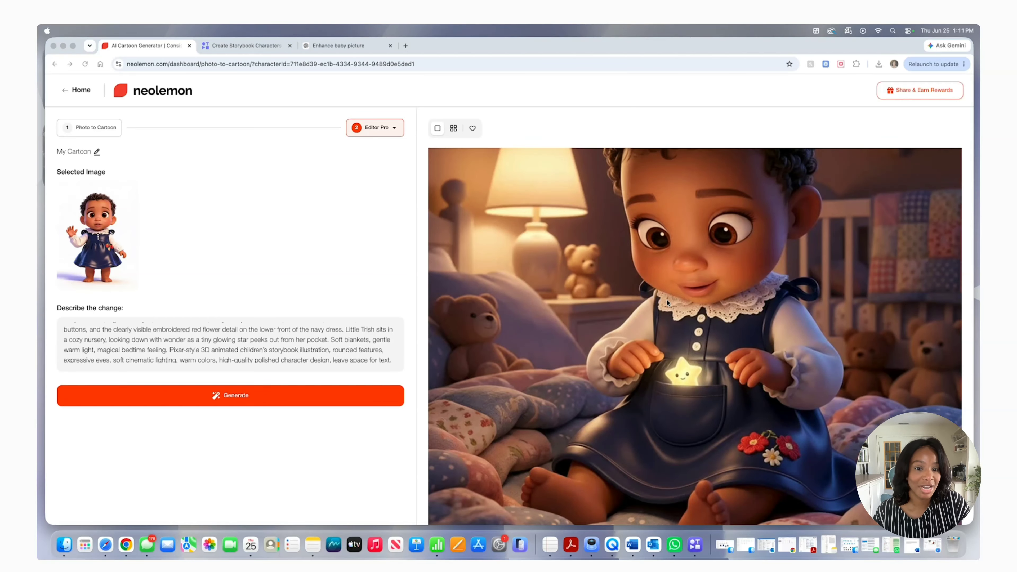
pyautogui.scroll(3, 646, 310)
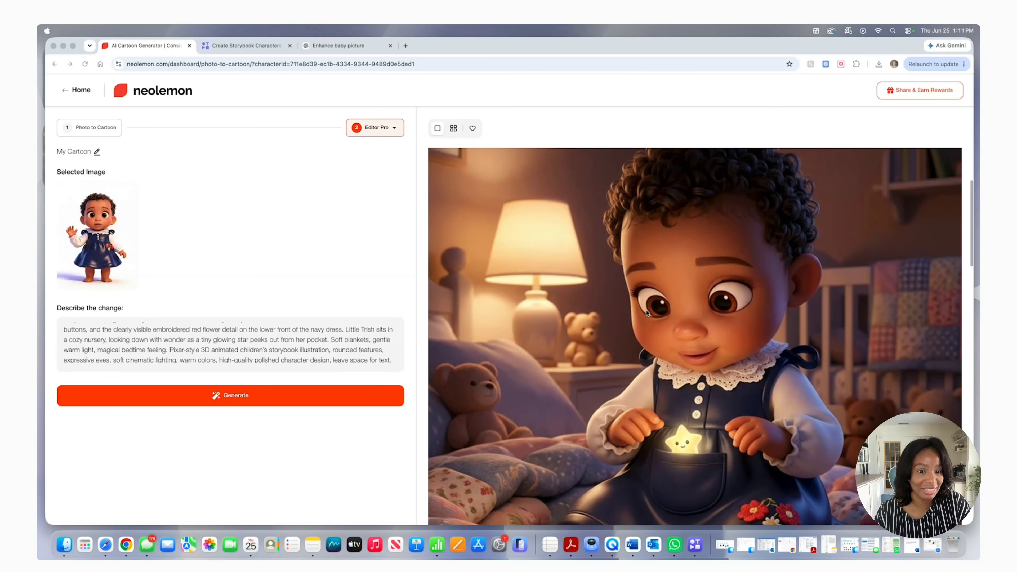
pyautogui.scroll(-5, 646, 311)
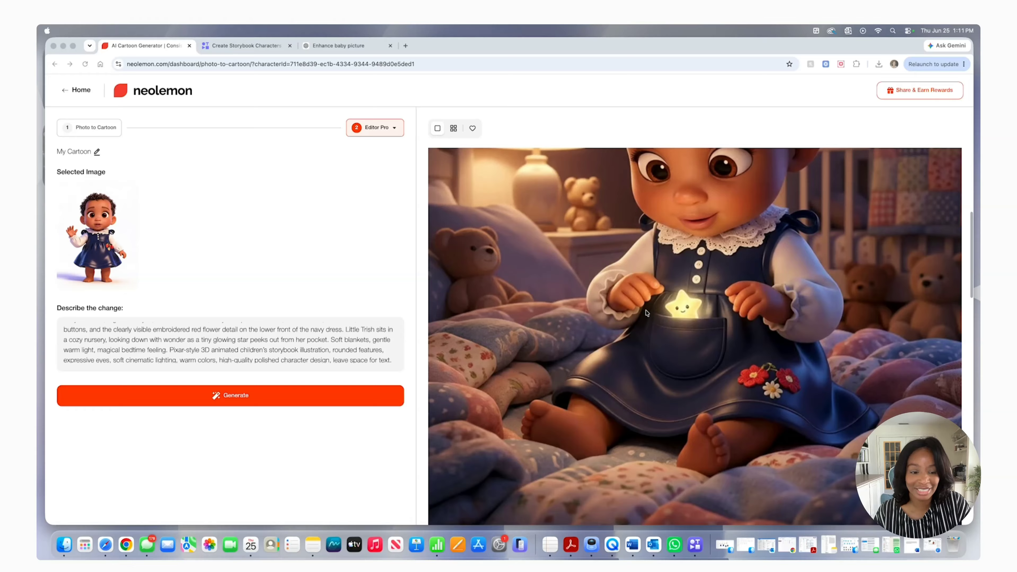
pyautogui.scroll(2, 646, 312)
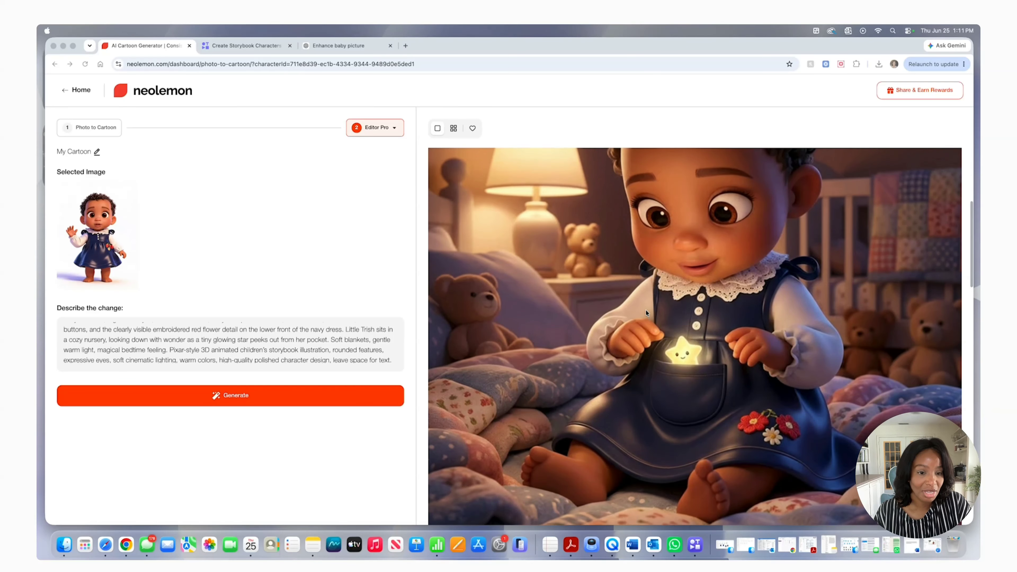
pyautogui.scroll(7, 646, 313)
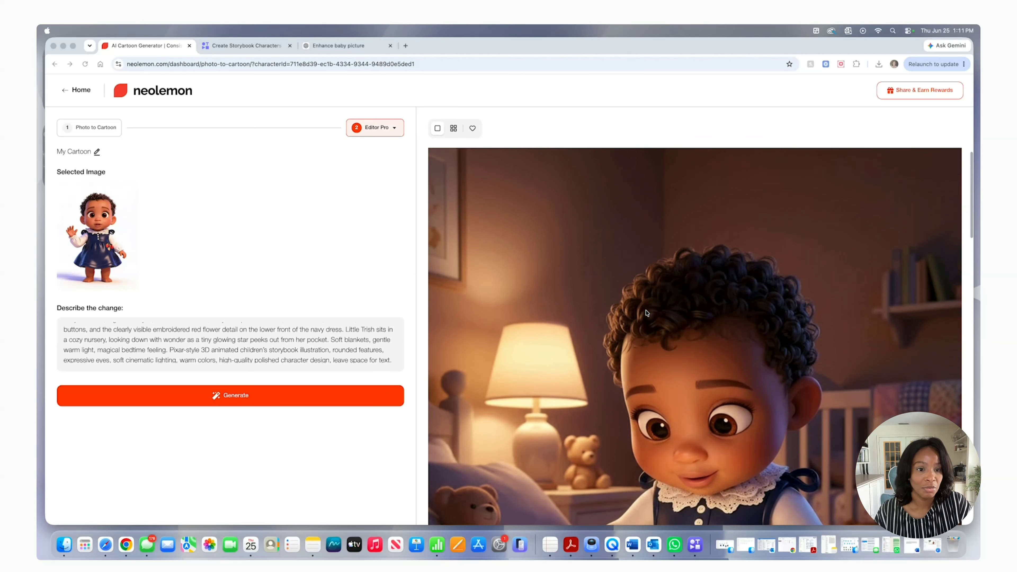
pyautogui.scroll(-5, 616, 337)
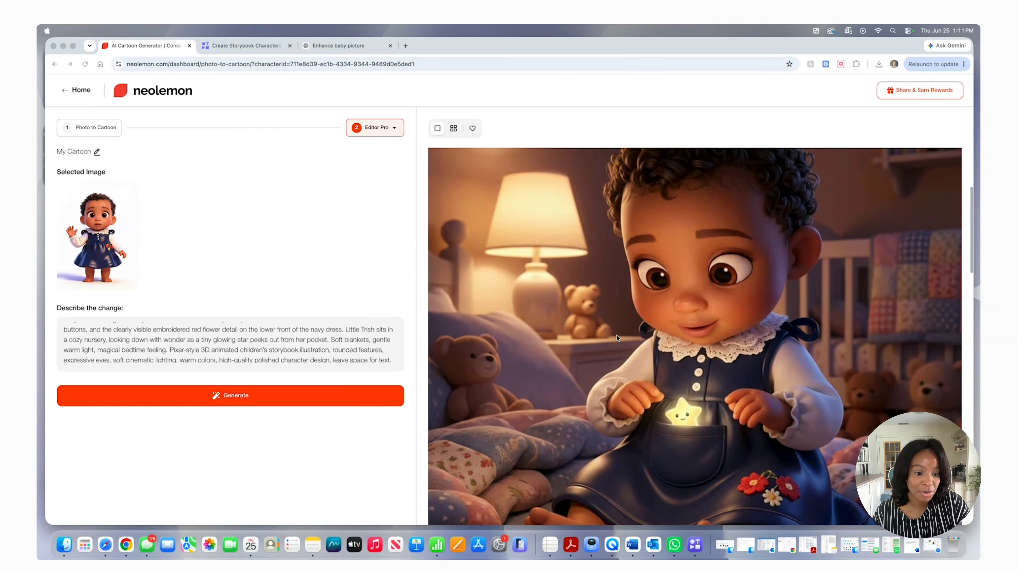
pyautogui.scroll(-5, 617, 338)
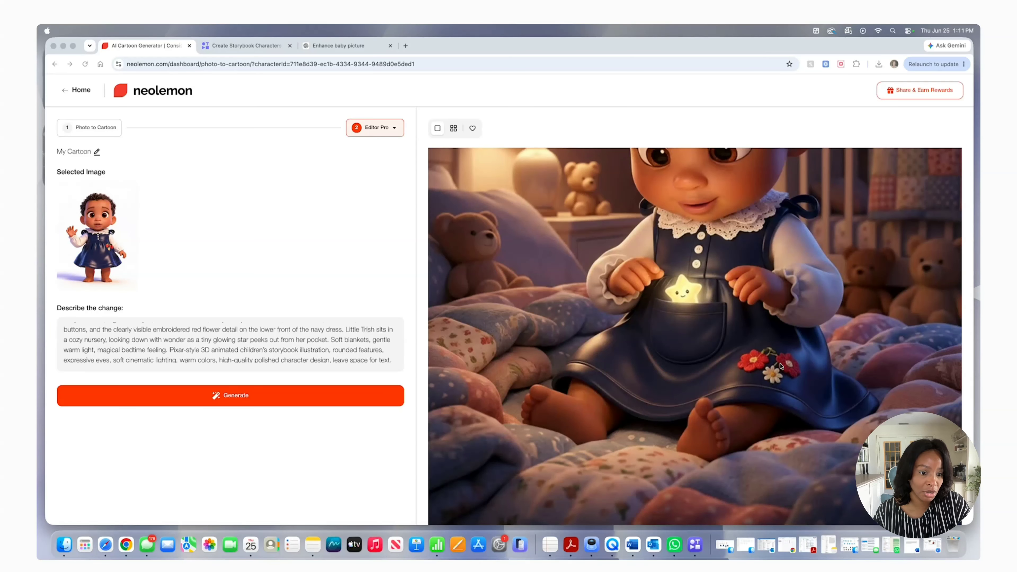
pyautogui.scroll(11, 792, 329)
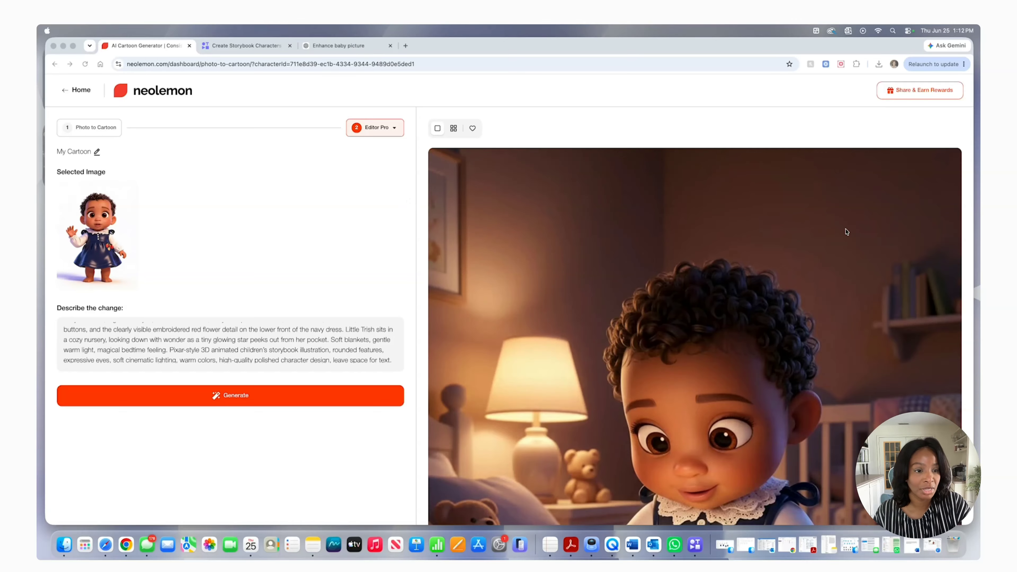
# Regenerate the nursery scene with "clearly visible embroidered red flowers detail of the navy dress" in the prompt and check the result
pyautogui.click(276, 395)
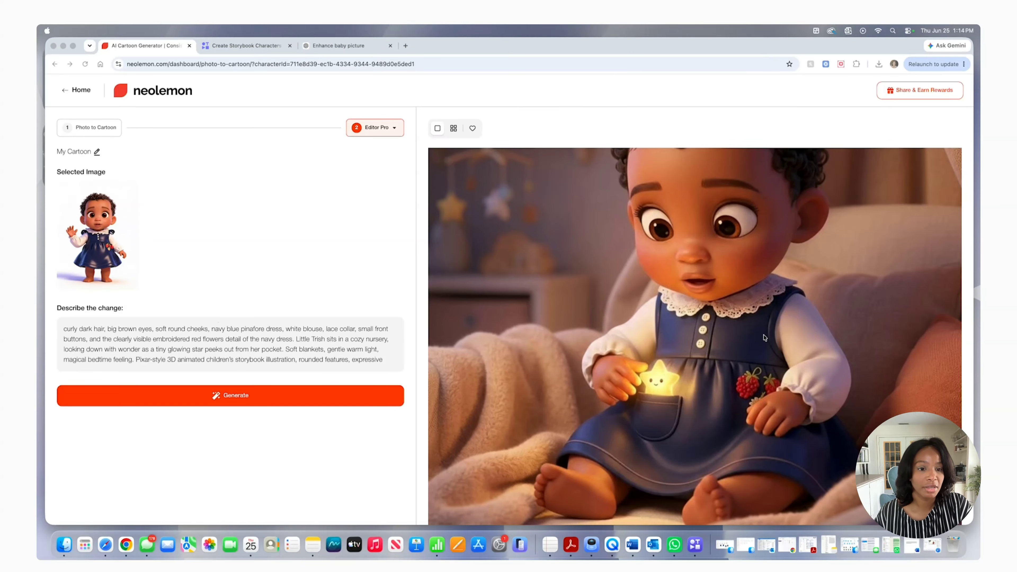
pyautogui.scroll(3, 761, 336)
pyautogui.scroll(4, 762, 335)
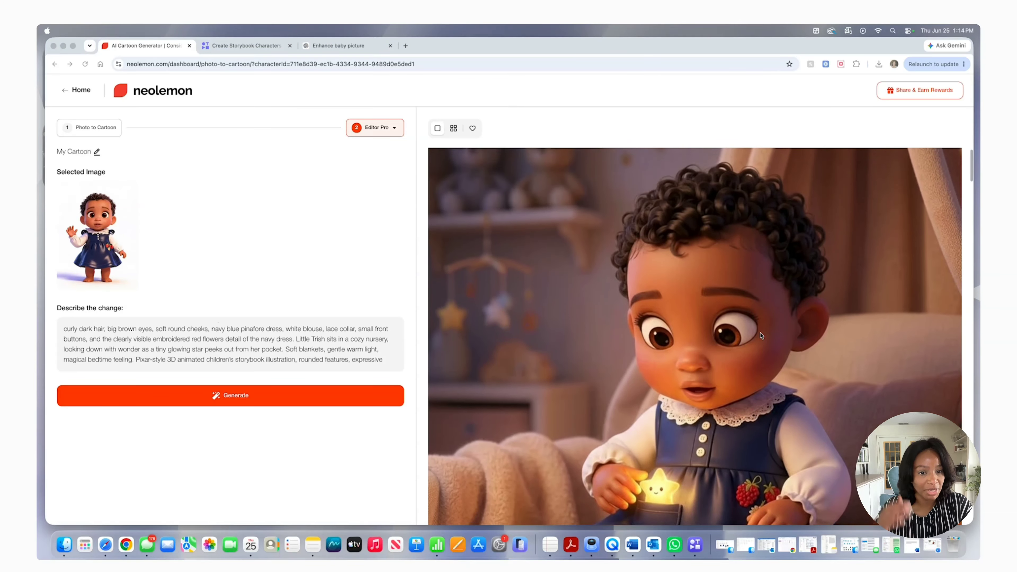
pyautogui.scroll(-4, 761, 336)
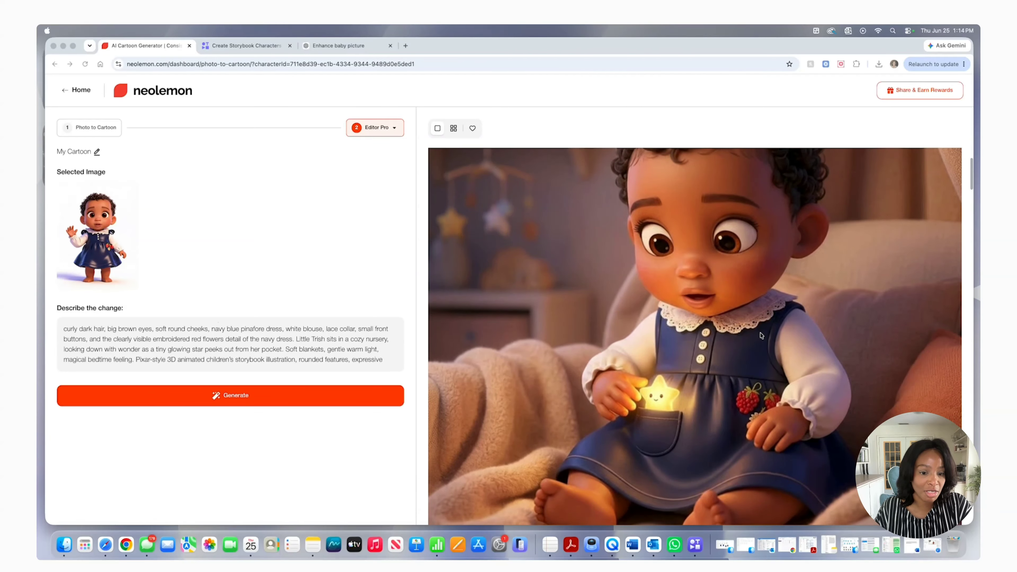
pyautogui.scroll(-1, 760, 335)
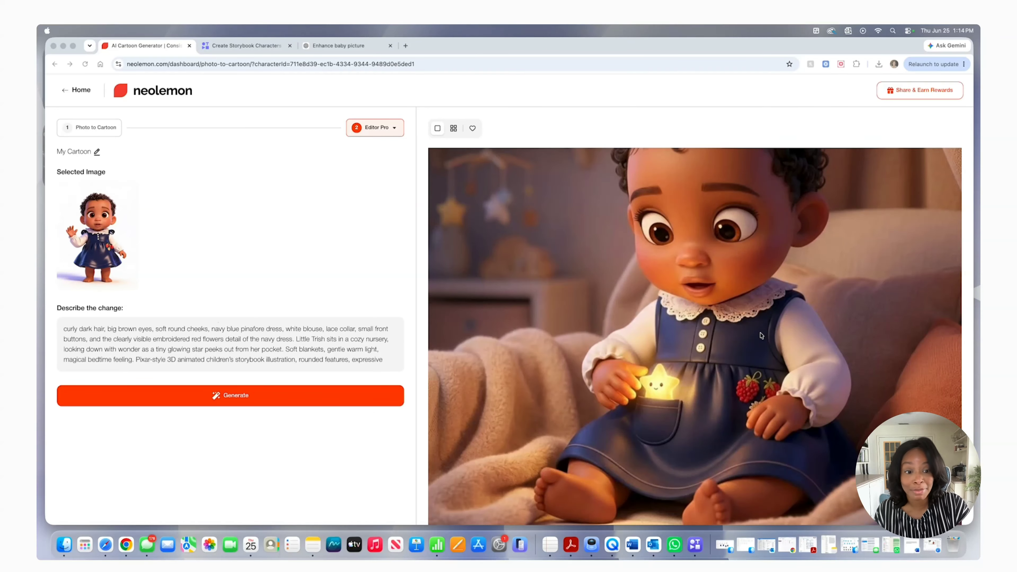
pyautogui.scroll(-2, 761, 336)
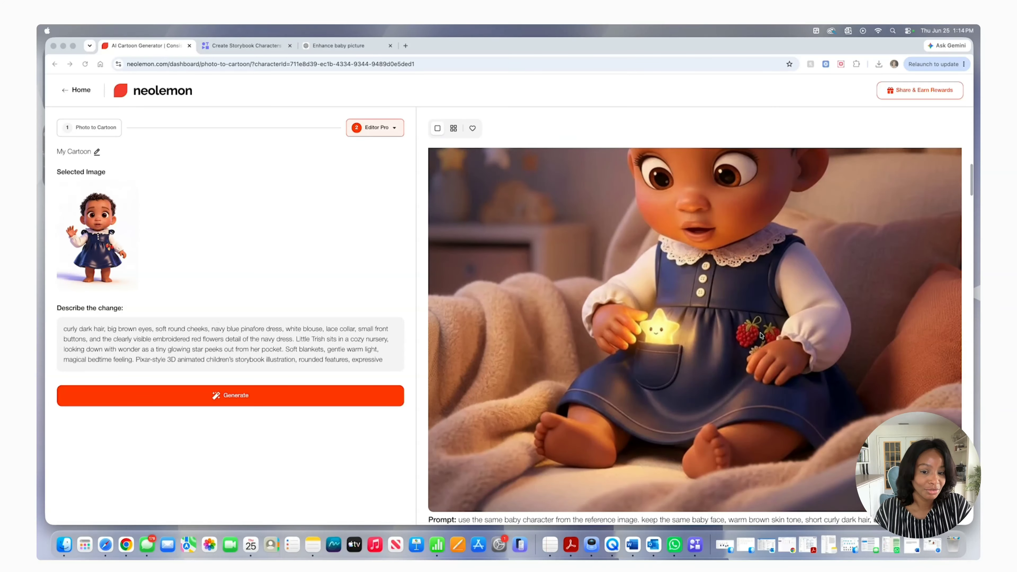
pyautogui.scroll(3, 761, 336)
pyautogui.scroll(5, 761, 336)
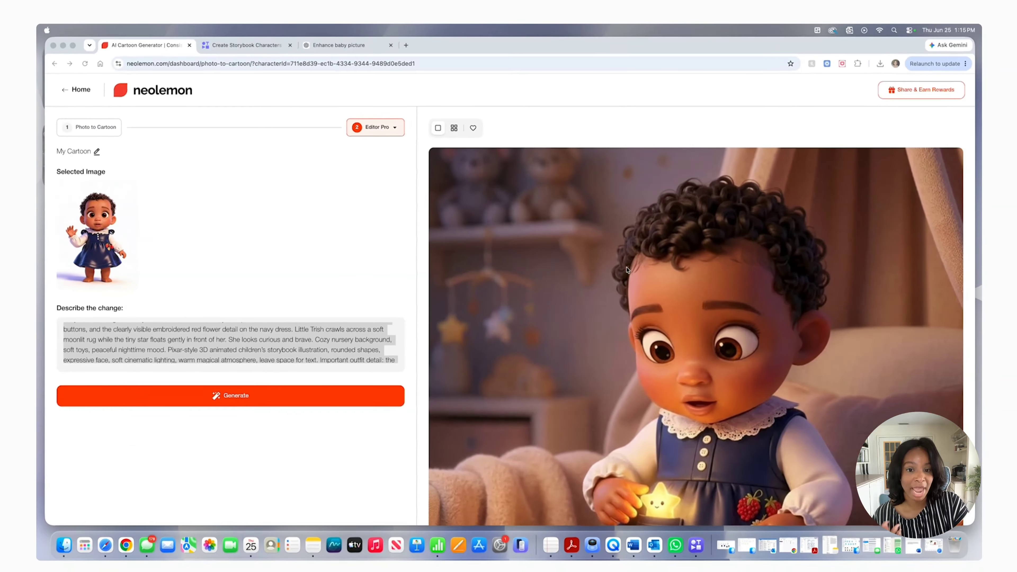
# Load the sitting baby illustration into Editor Pro and generate her crawling across a soft moonlit rug as the tiny star floats in front
pyautogui.click(671, 263)
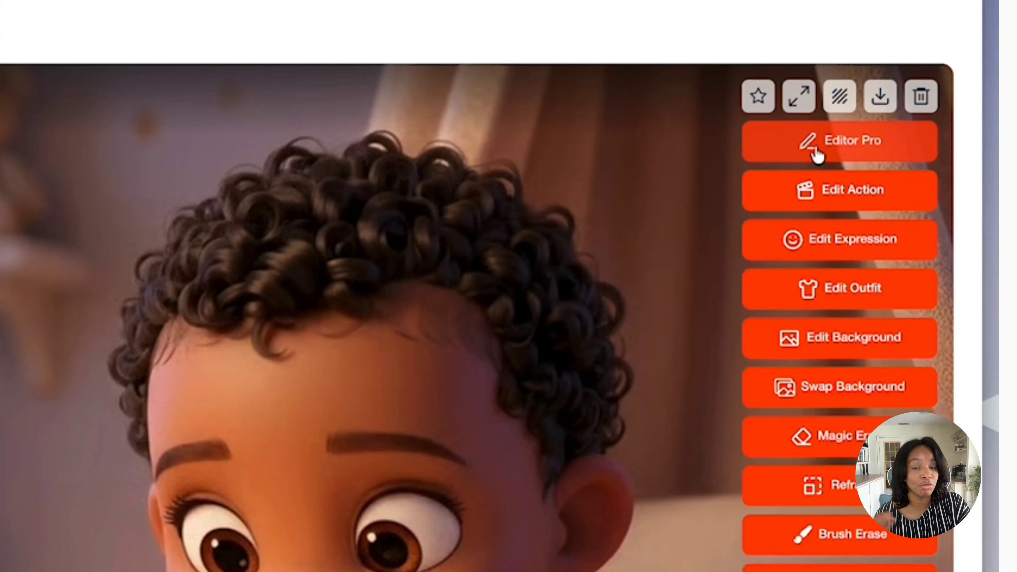
pyautogui.click(814, 155)
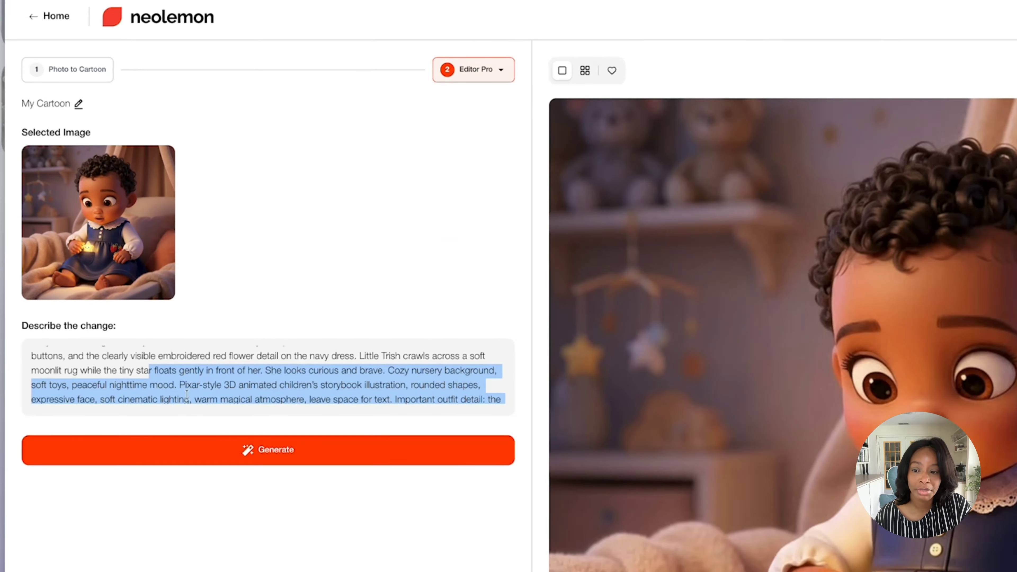
pyautogui.click(195, 454)
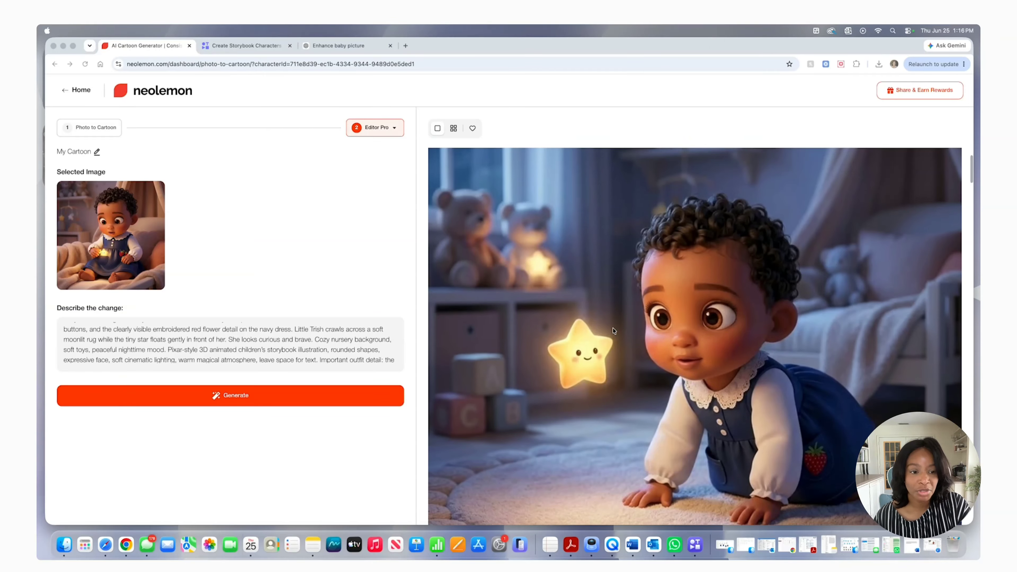
# Compare the crawling scene with the sitting nursery scene for consistency of the baby's face, hair, dress and red embroidery
pyautogui.scroll(-10, 613, 331)
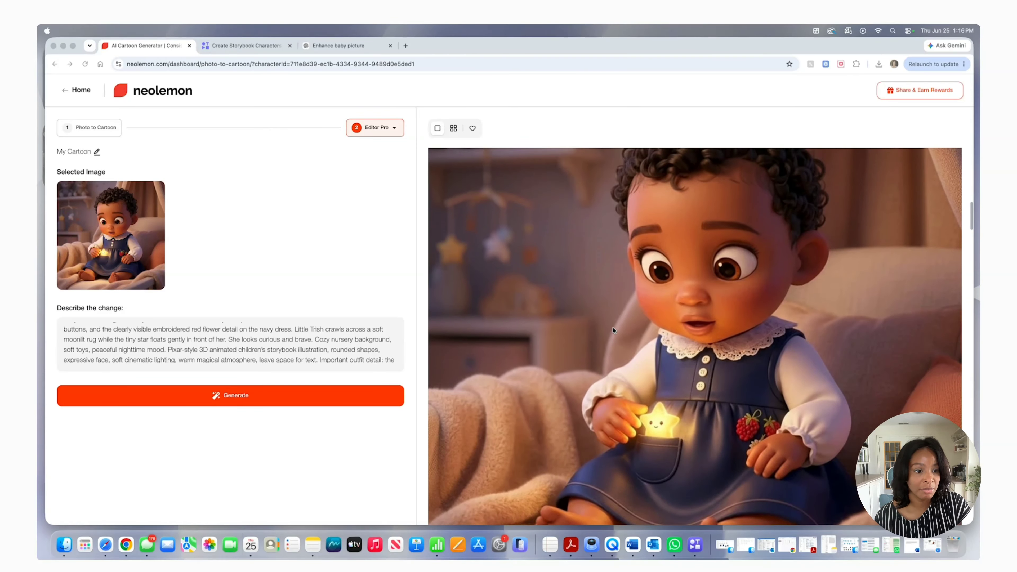
pyautogui.scroll(10, 613, 329)
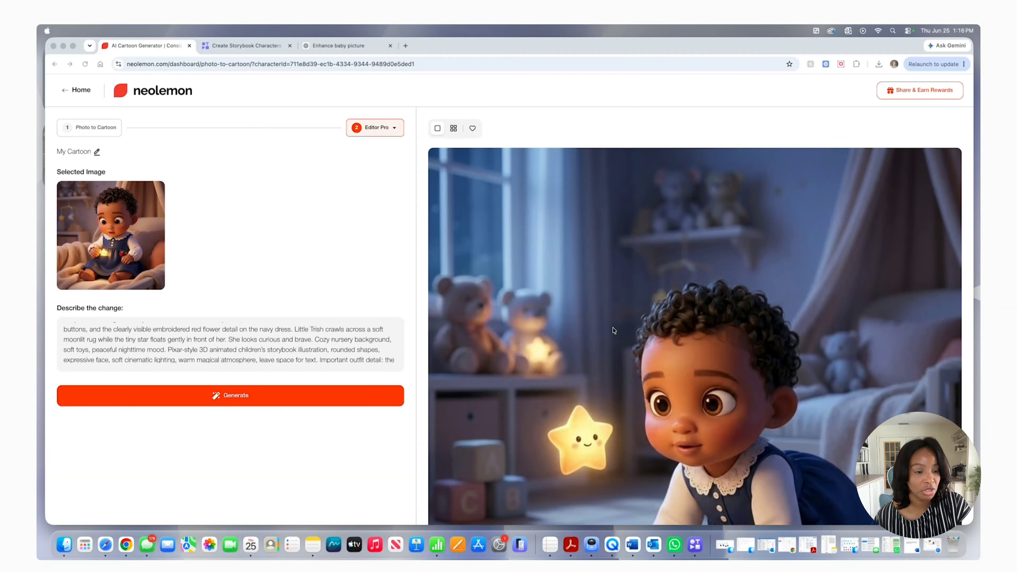
pyautogui.scroll(-10, 613, 331)
pyautogui.scroll(-3, 613, 330)
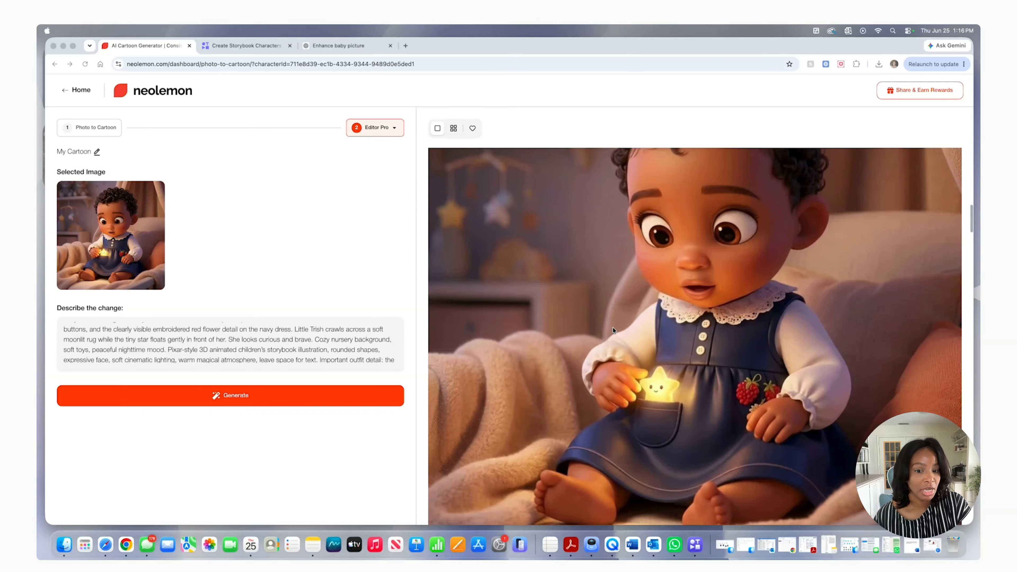
pyautogui.scroll(6, 613, 330)
pyautogui.scroll(6, 613, 330)
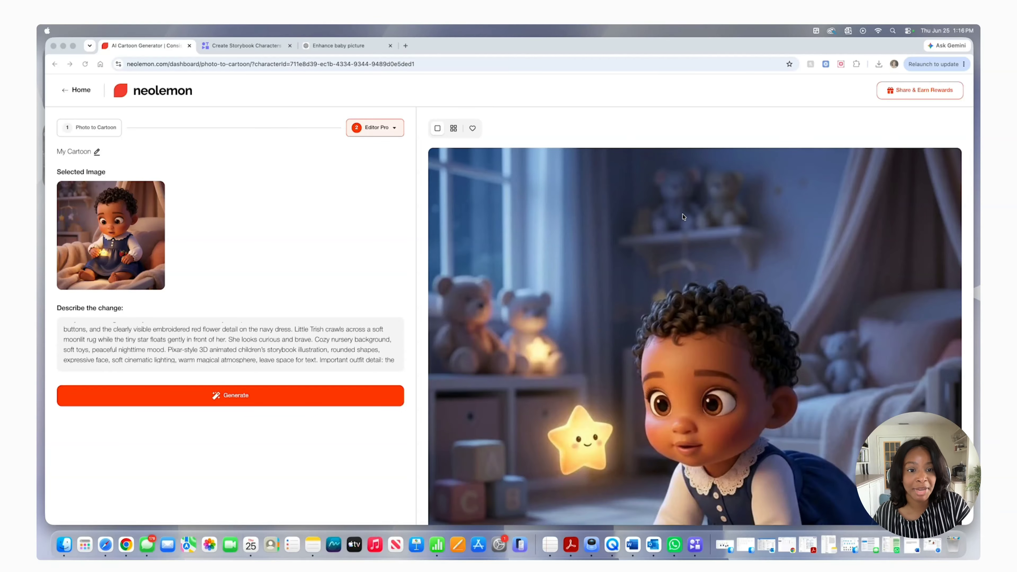
pyautogui.scroll(-1, 665, 272)
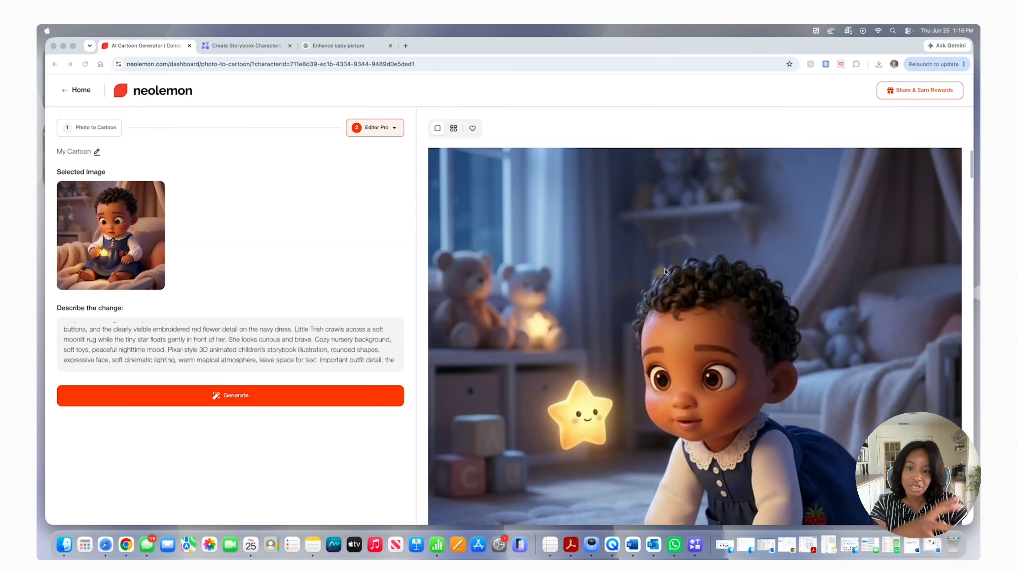
pyautogui.scroll(-6, 664, 271)
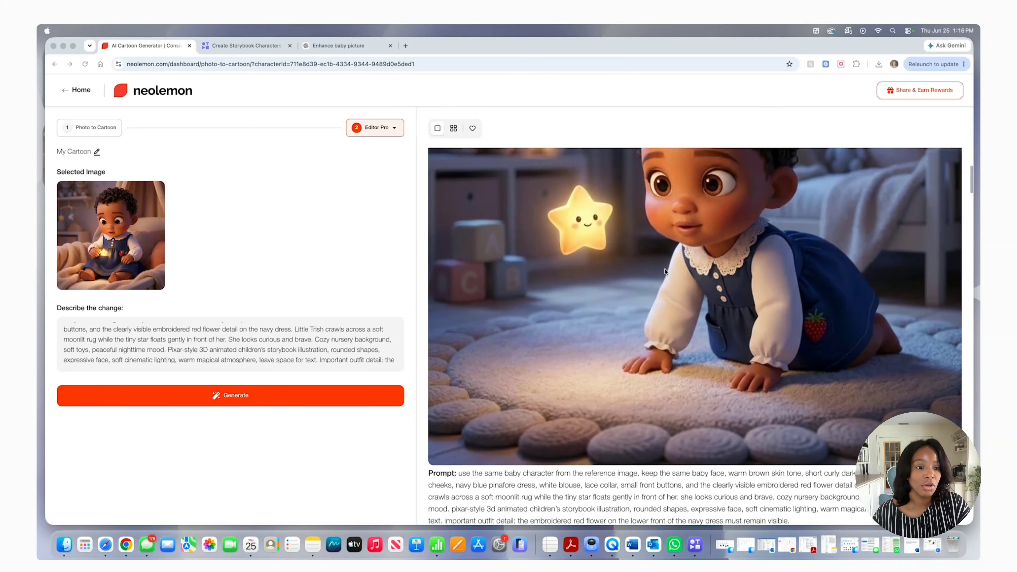
pyautogui.scroll(-10, 664, 271)
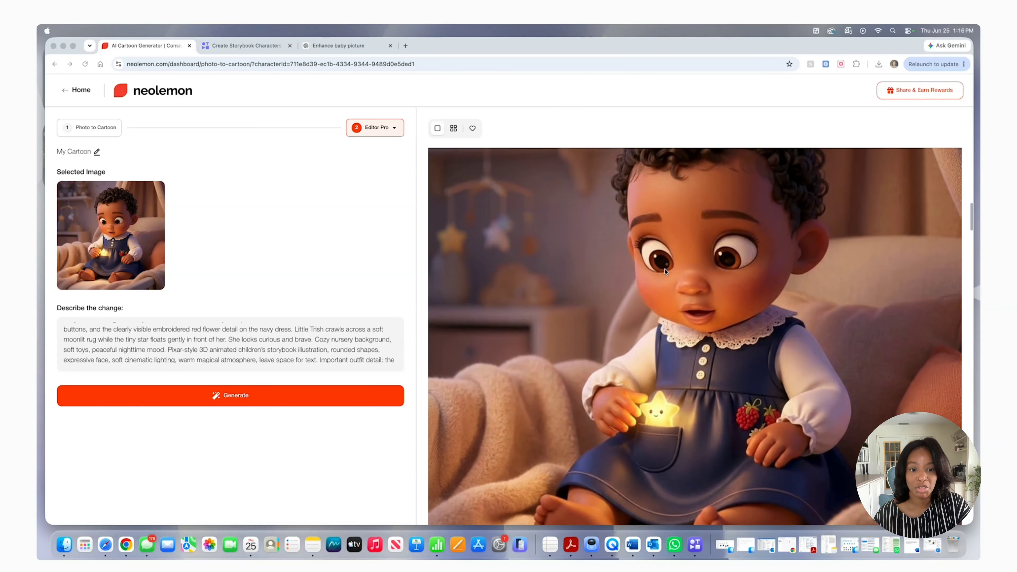
pyautogui.scroll(2, 664, 268)
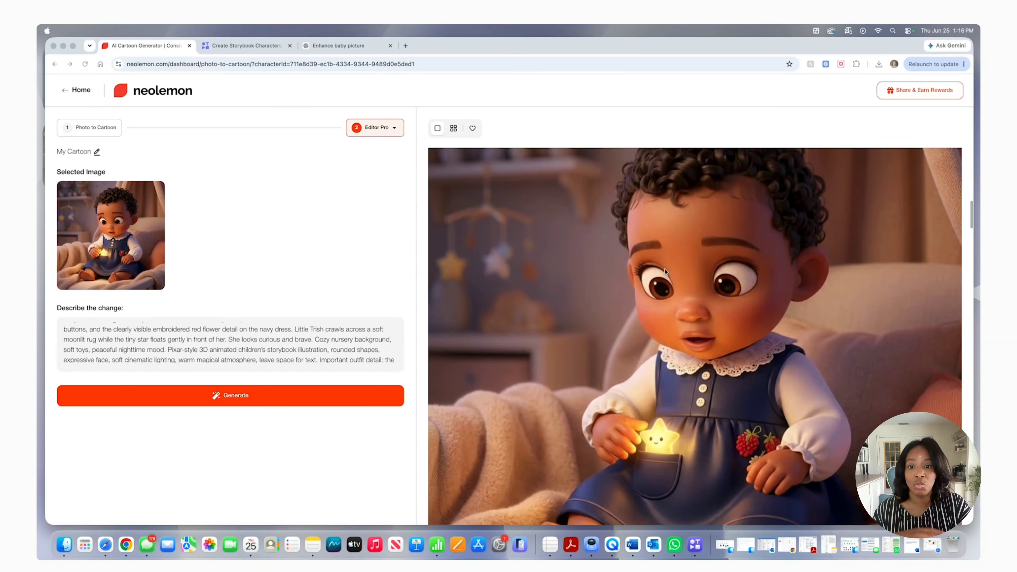
pyautogui.scroll(1, 665, 271)
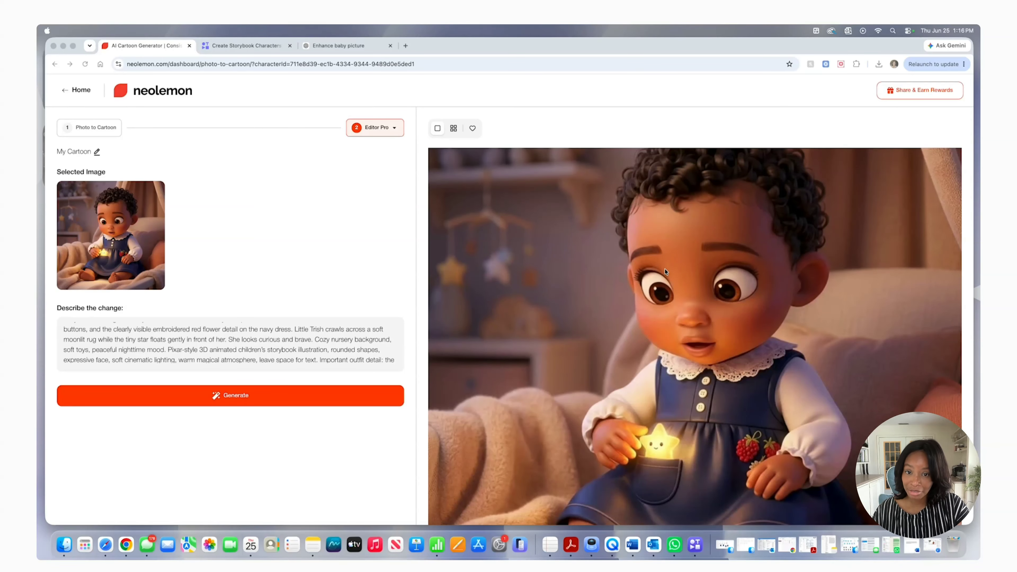
pyautogui.scroll(5, 665, 272)
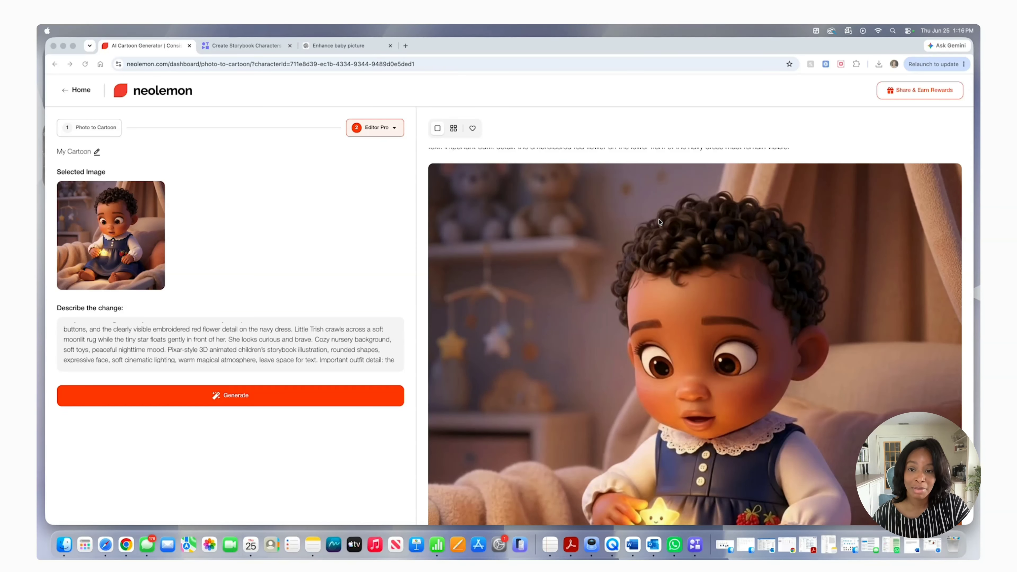
# Load the waving full-body baby character into Editor Pro and replace the prompt with the dreamy garden path scene
pyautogui.scroll(12, 659, 227)
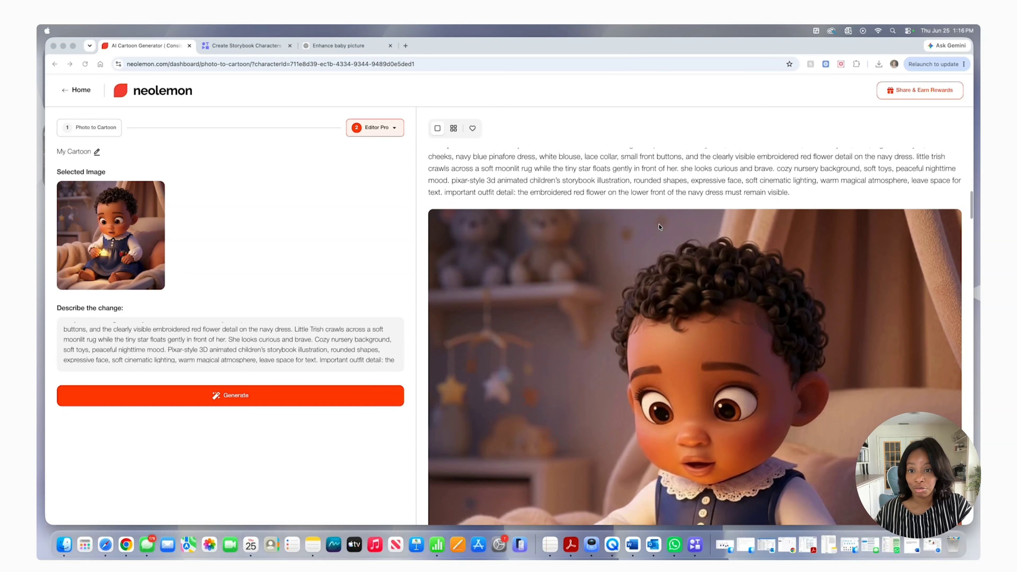
pyautogui.scroll(10, 658, 226)
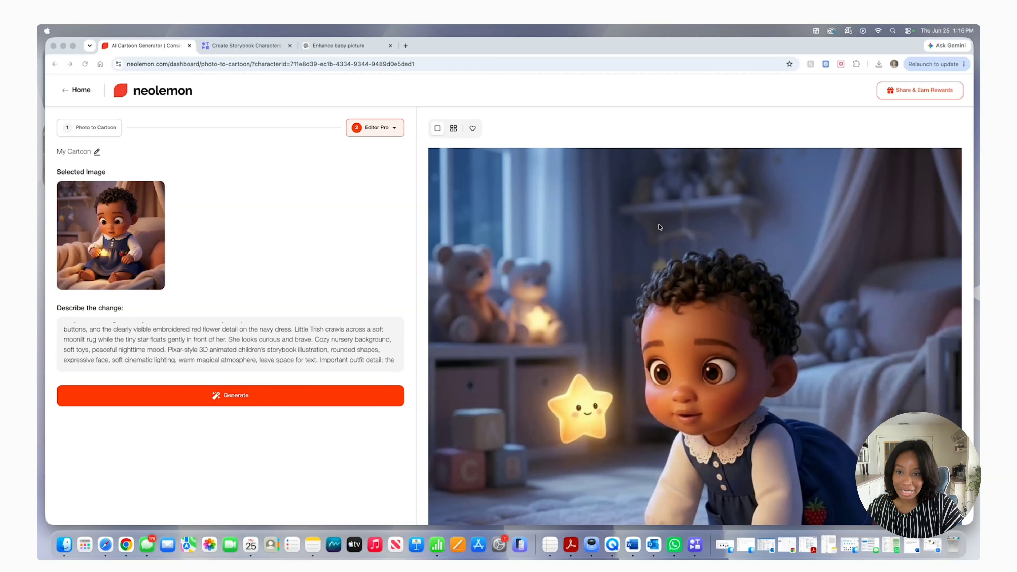
pyautogui.scroll(2, 660, 226)
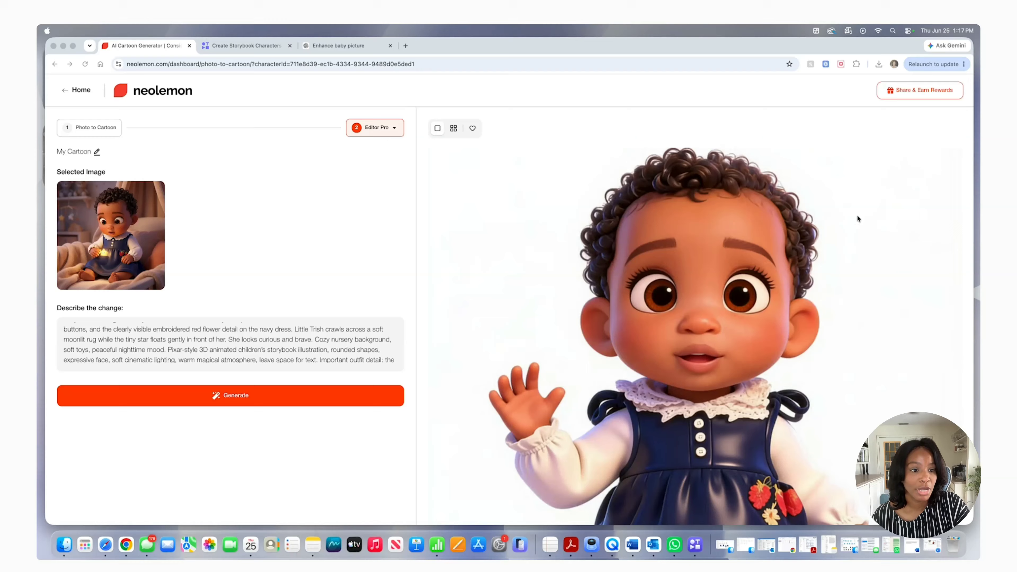
pyautogui.scroll(2, 804, 244)
pyautogui.click(803, 245)
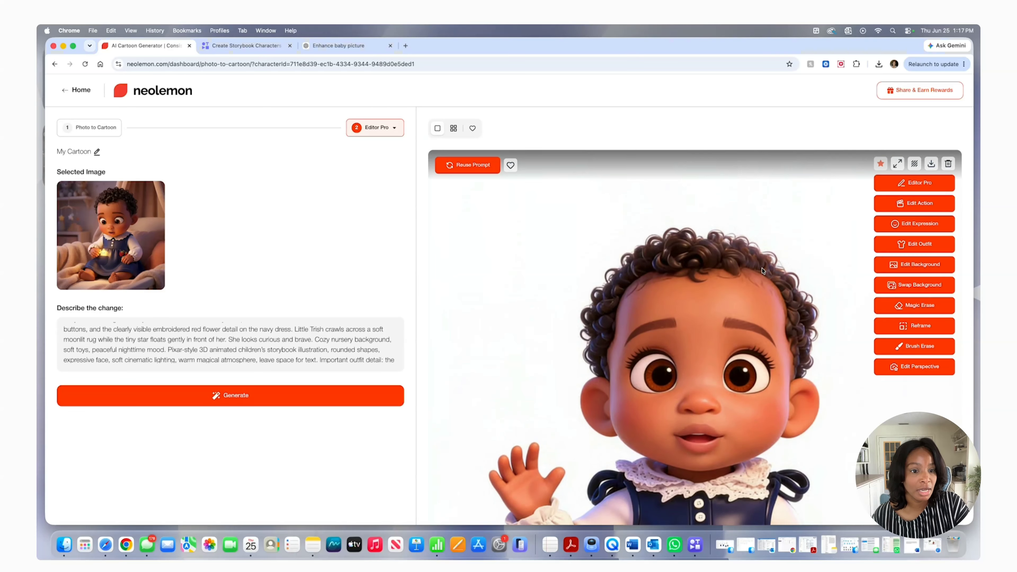
pyautogui.click(913, 185)
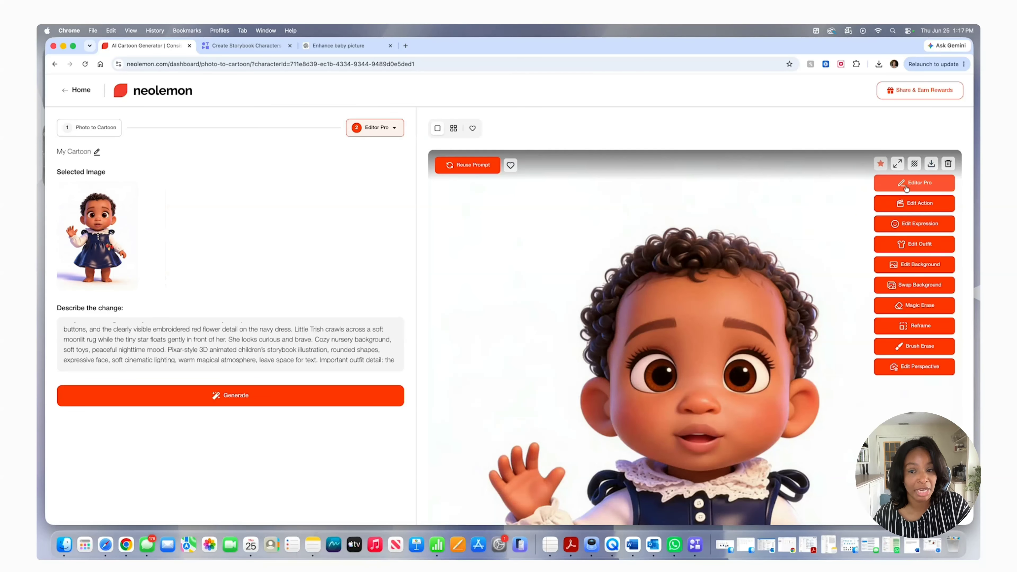
pyautogui.tripleClick(185, 331)
pyautogui.rightClick(185, 331)
pyautogui.click(211, 327)
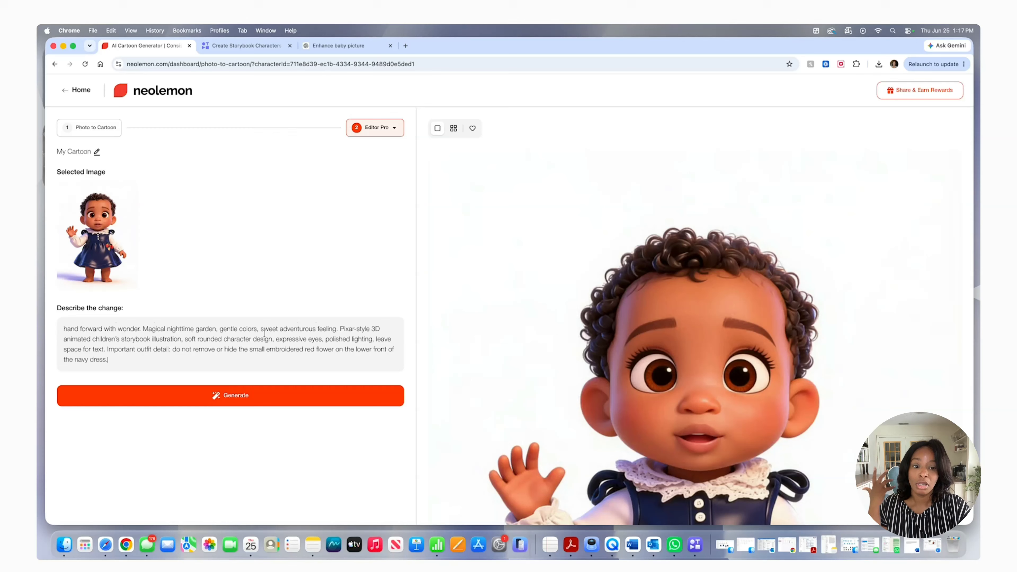
# Read through the garden prompt and generate the baby following the tiny star past oversized flowers and soft glowing fireflies
pyautogui.scroll(10, 152, 333)
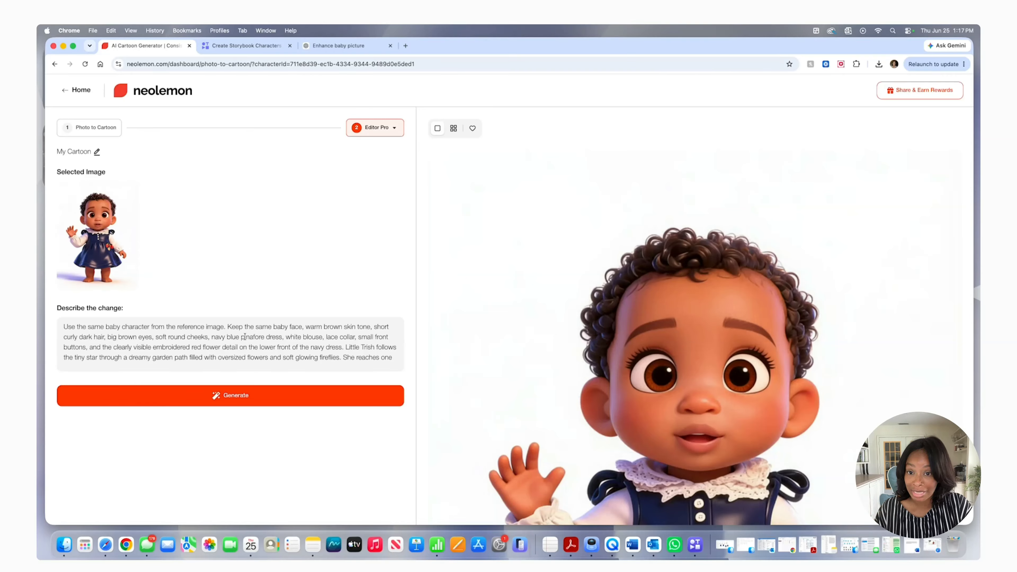
pyautogui.scroll(-1, 262, 337)
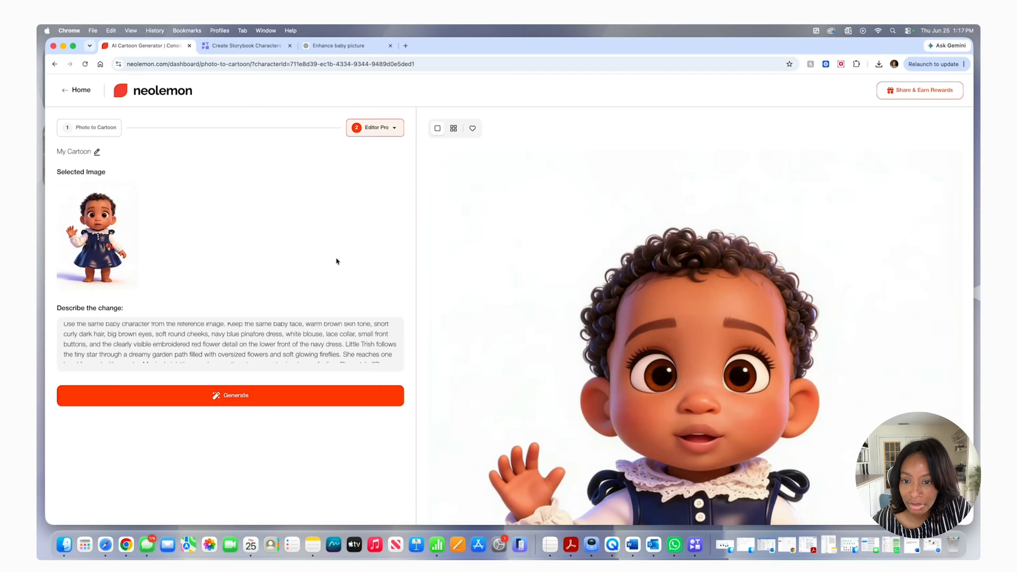
pyautogui.scroll(-5, 266, 338)
pyautogui.scroll(6, 265, 339)
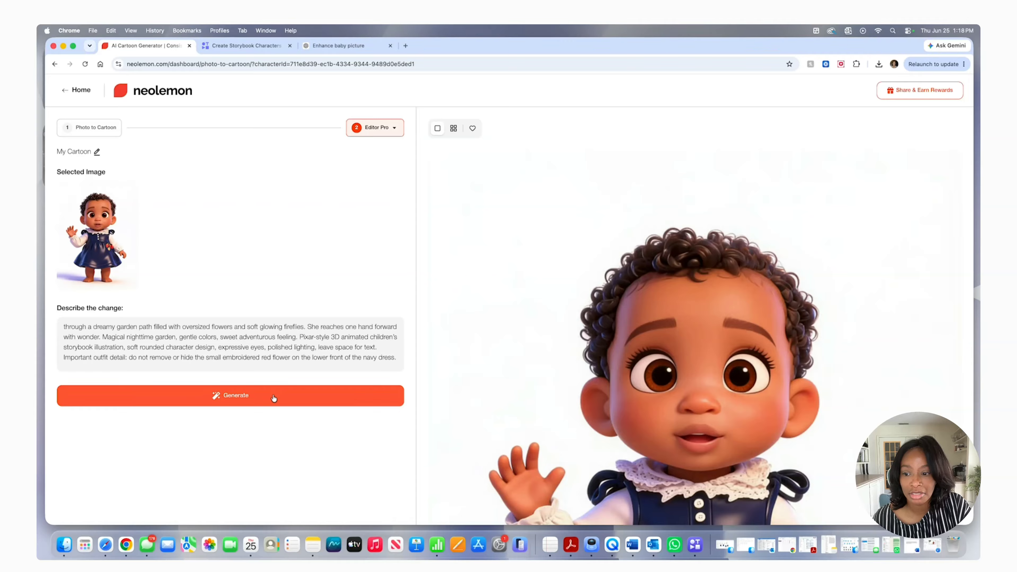
pyautogui.click(244, 398)
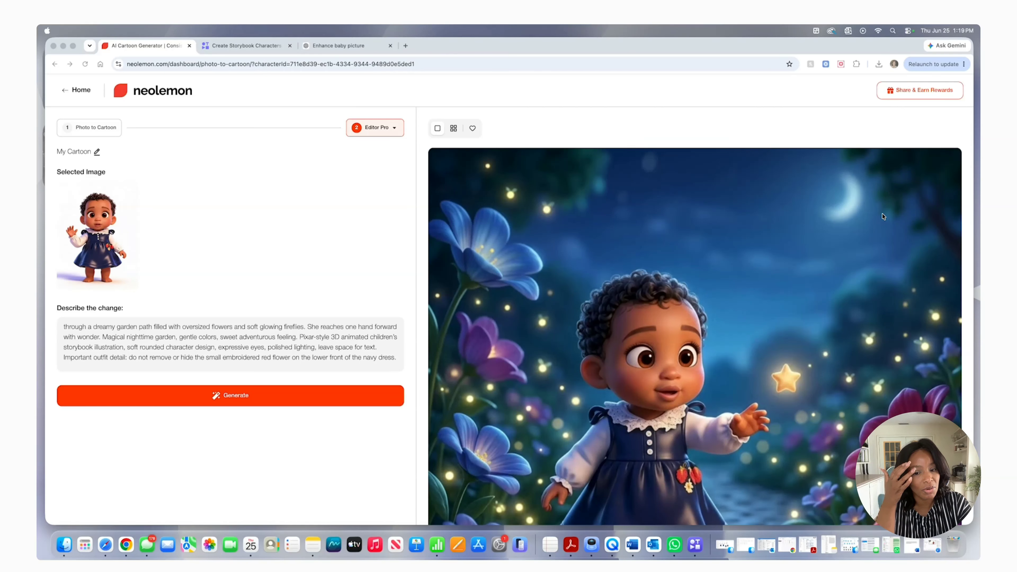
# Load the garden illustration into Editor Pro, generate the baby kneeling with a bunny as the tiny star floats between them, and check the result
pyautogui.click(629, 283)
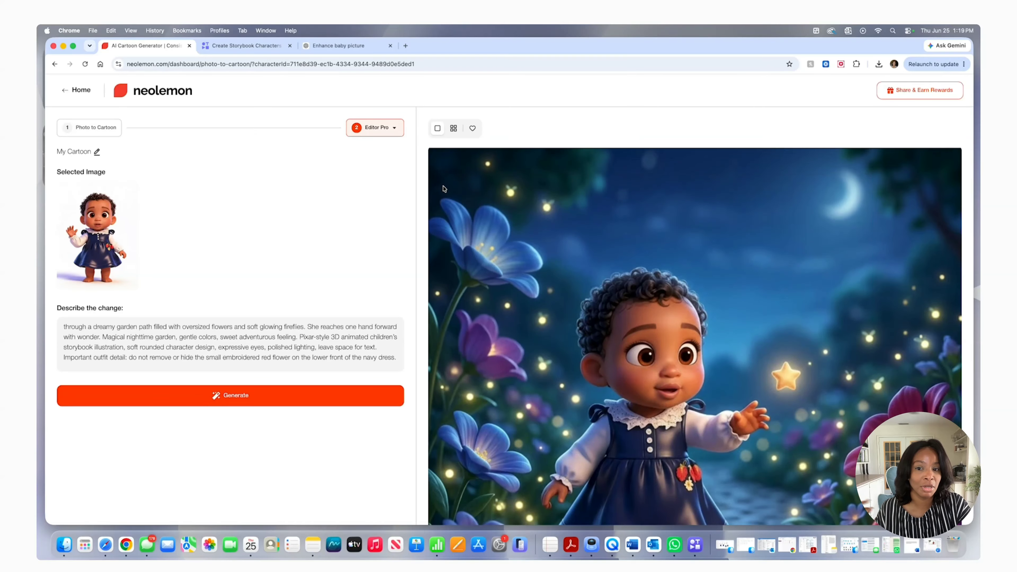
pyautogui.moveTo(921, 180)
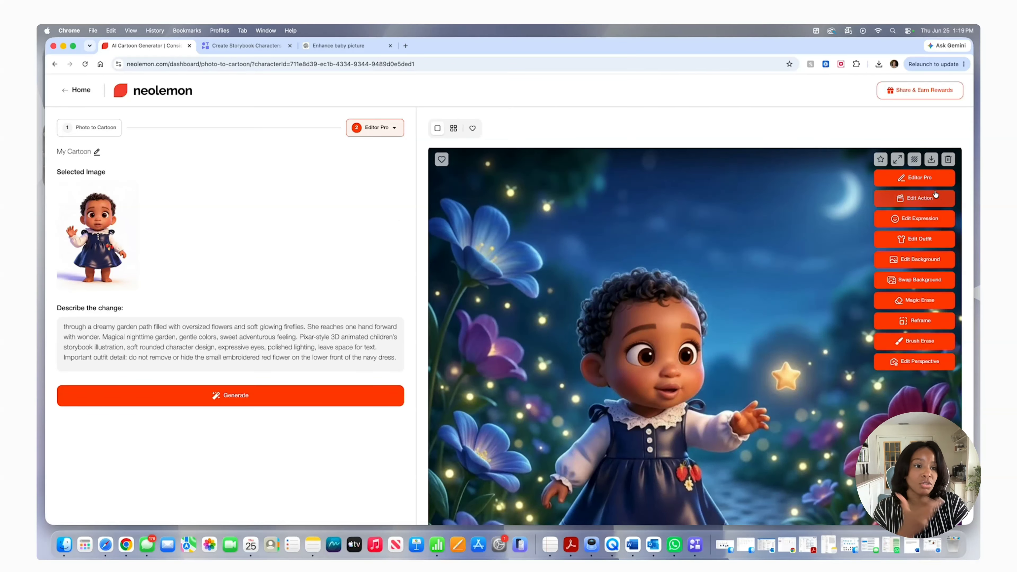
pyautogui.click(927, 180)
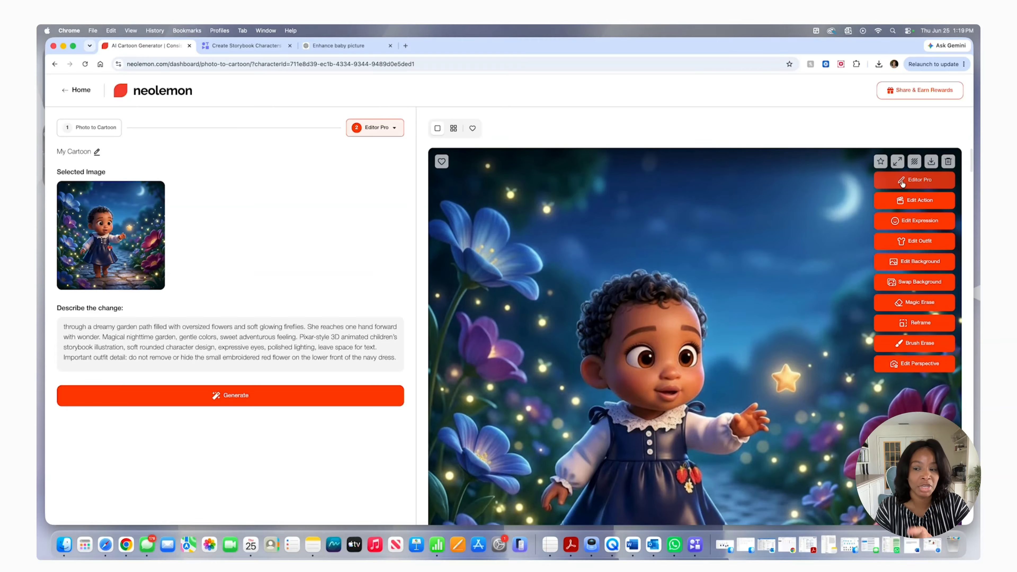
pyautogui.tripleClick(132, 338)
pyautogui.rightClick(134, 337)
pyautogui.click(168, 324)
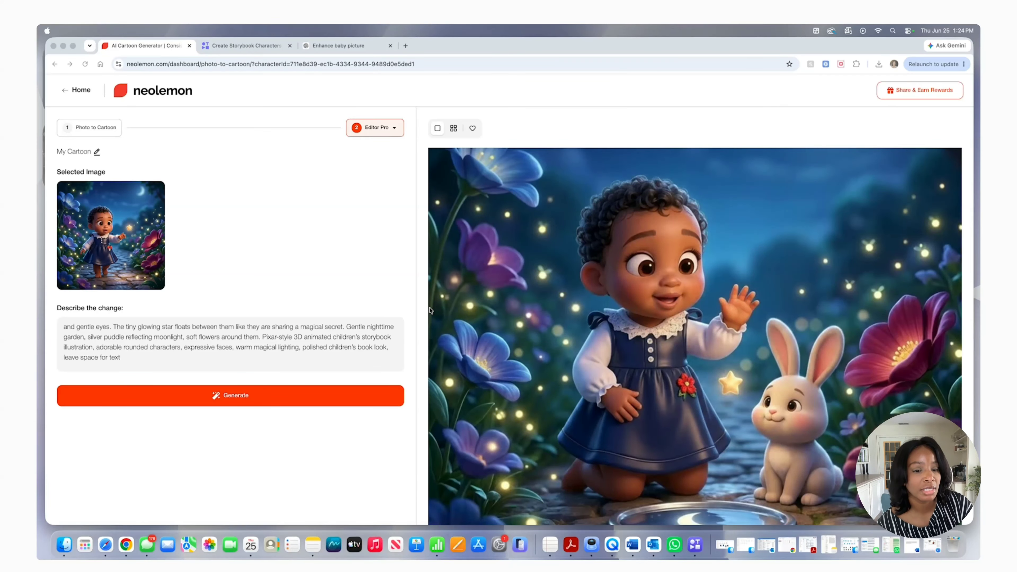
pyautogui.scroll(-3, 511, 345)
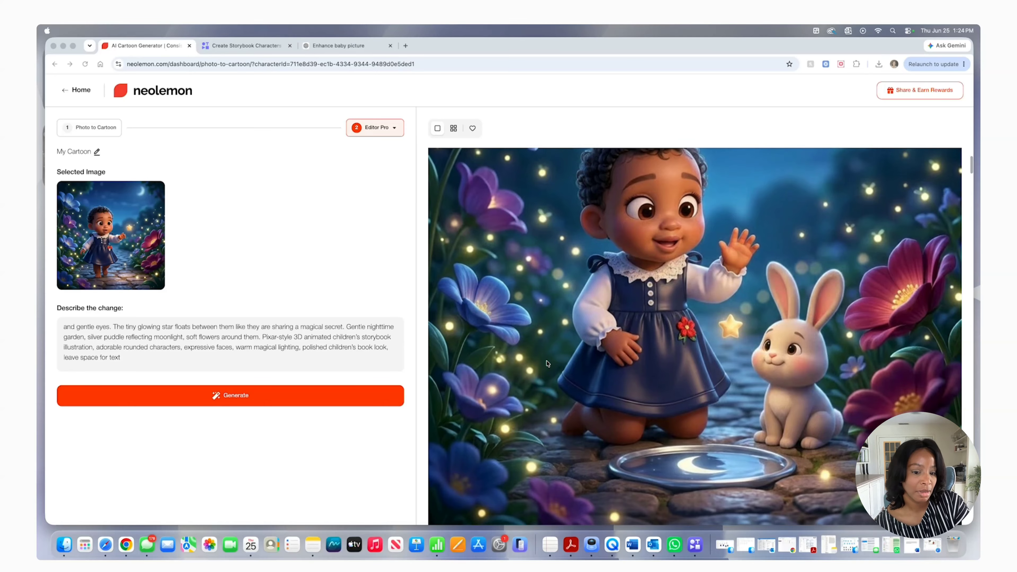
pyautogui.scroll(1, 547, 364)
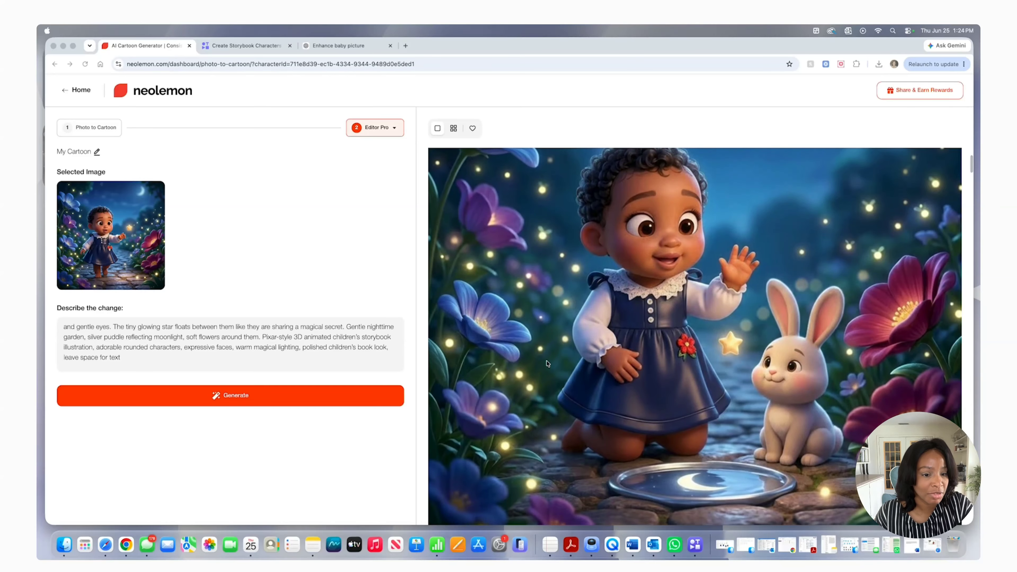
pyautogui.scroll(1, 547, 363)
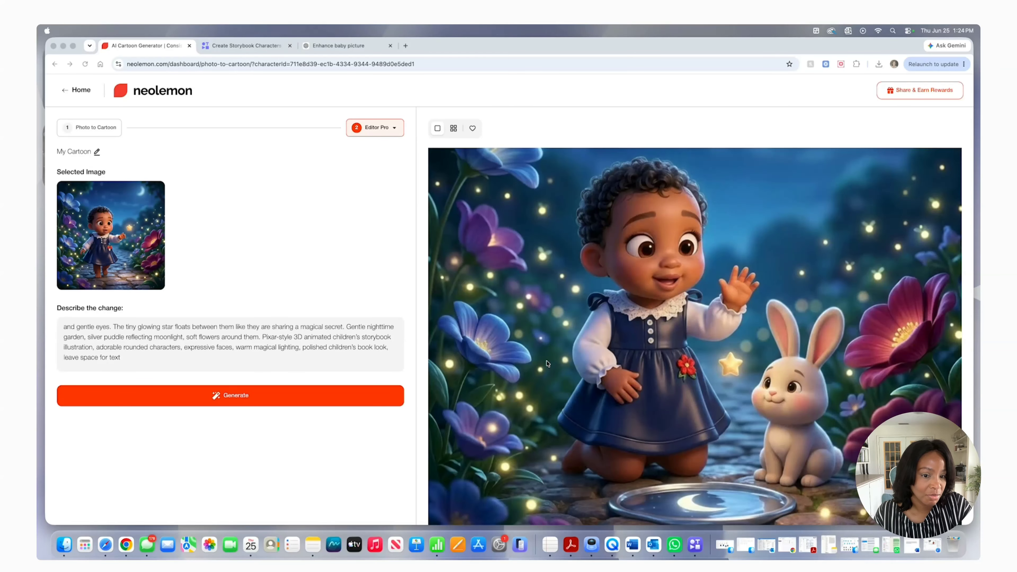
# Load the waving full-body baby character into Editor Pro again and replace the prompt with the fluffy cloud pillow ride scene
pyautogui.scroll(3, 548, 364)
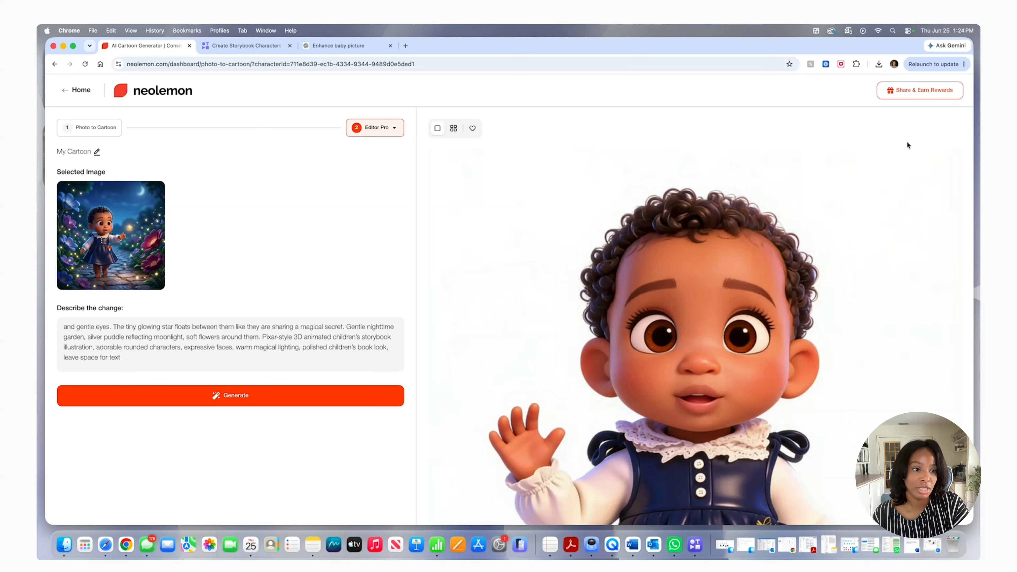
pyautogui.scroll(4, 865, 199)
pyautogui.scroll(1, 866, 199)
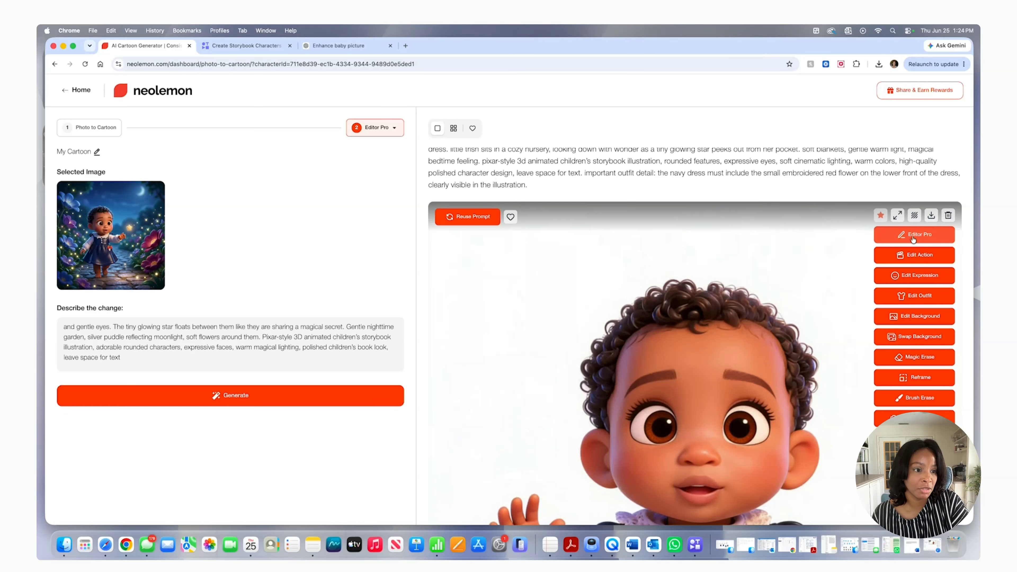
pyautogui.click(912, 238)
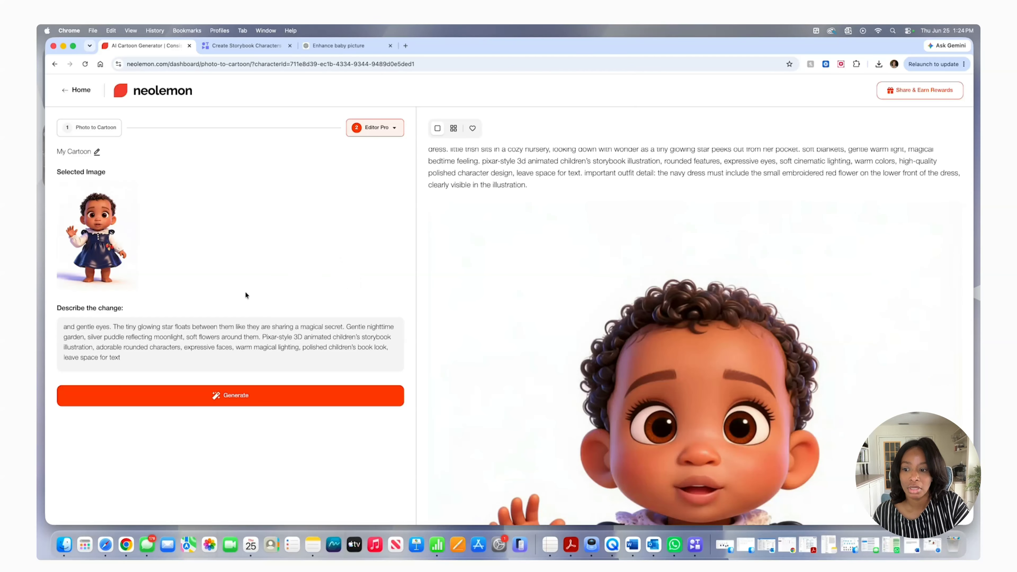
pyautogui.tripleClick(145, 332)
pyautogui.rightClick(145, 332)
pyautogui.click(160, 320)
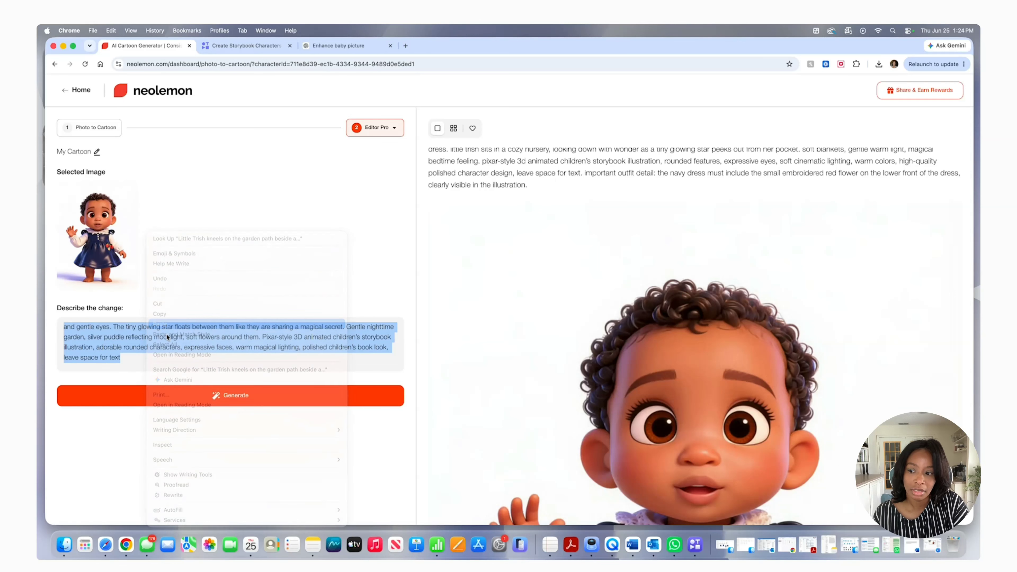
# Read through the cloud prompt, generate the baby riding a fluffy cloud across a soft night sky, and examine the illustration
pyautogui.scroll(5, 198, 359)
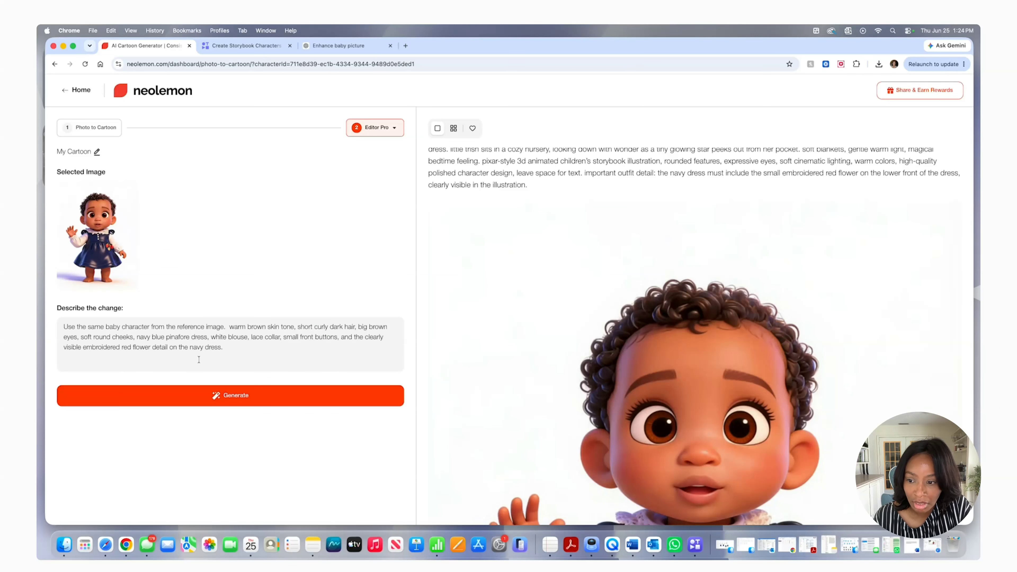
pyautogui.scroll(-5, 198, 359)
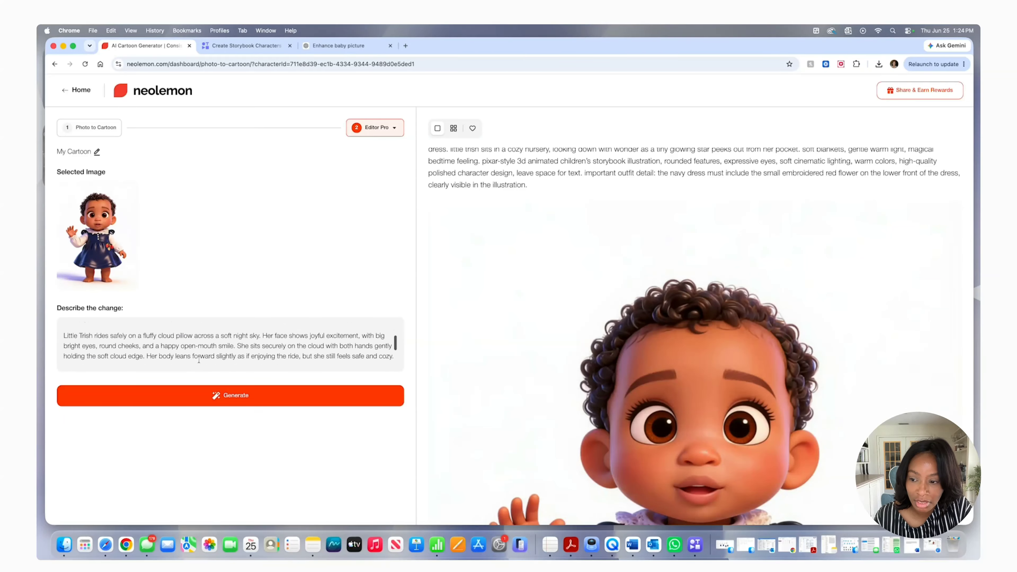
pyautogui.scroll(4, 199, 360)
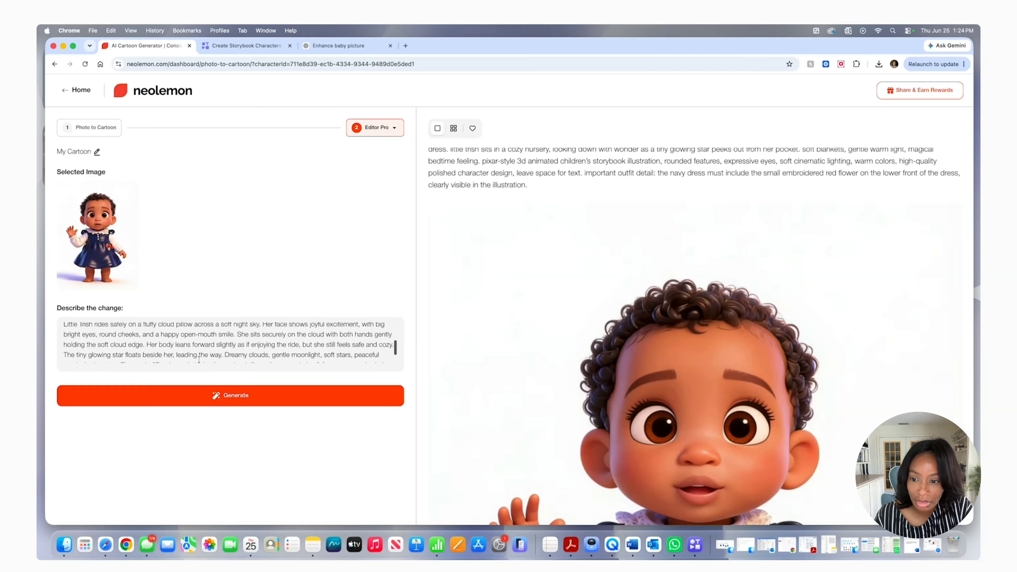
pyautogui.scroll(-1, 199, 359)
pyautogui.scroll(-3, 198, 359)
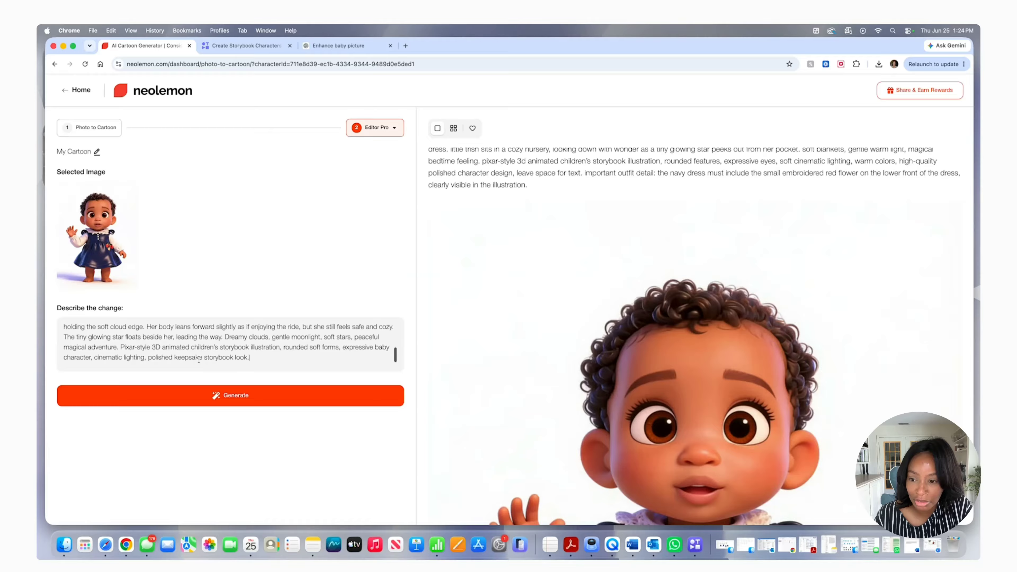
pyautogui.click(307, 394)
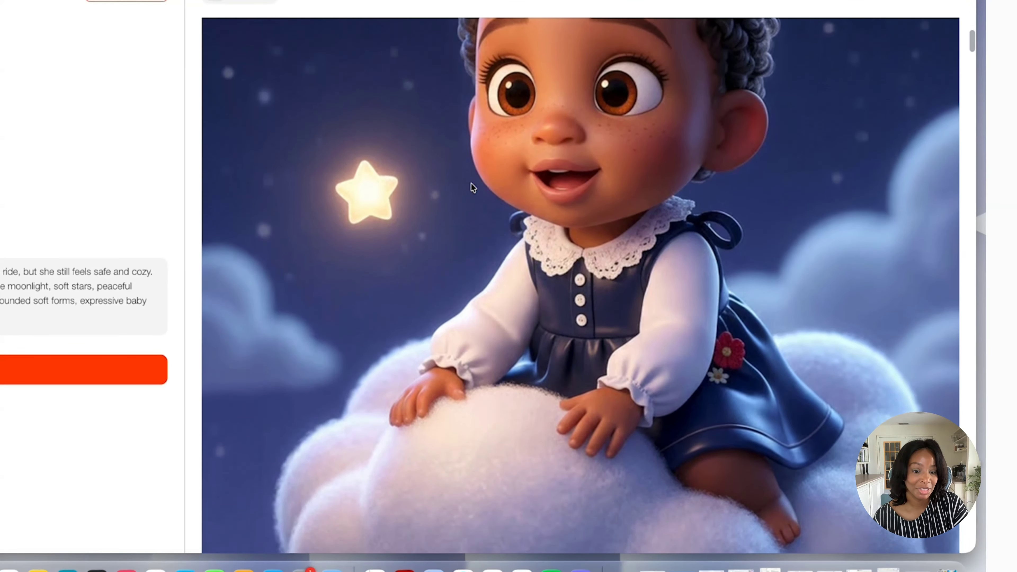
pyautogui.scroll(-10, 472, 187)
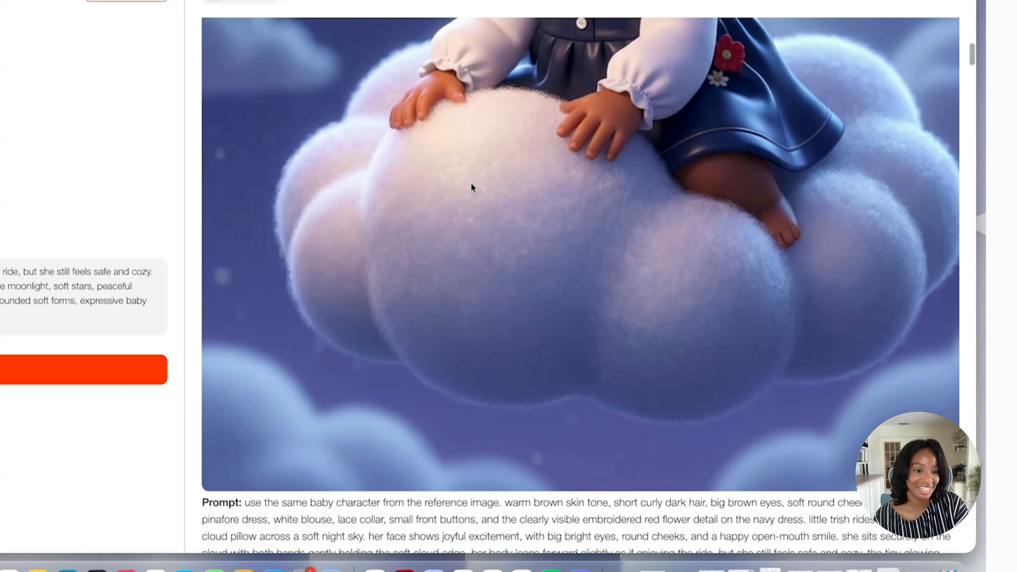
pyautogui.scroll(10, 471, 183)
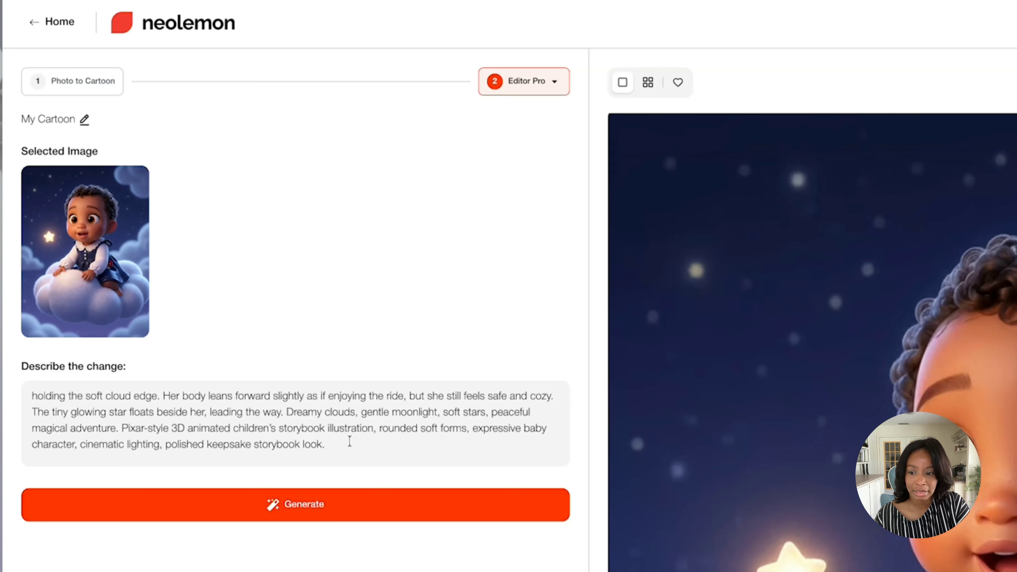
pyautogui.click(229, 428)
pyautogui.press('super+a')
pyautogui.rightClick(229, 430)
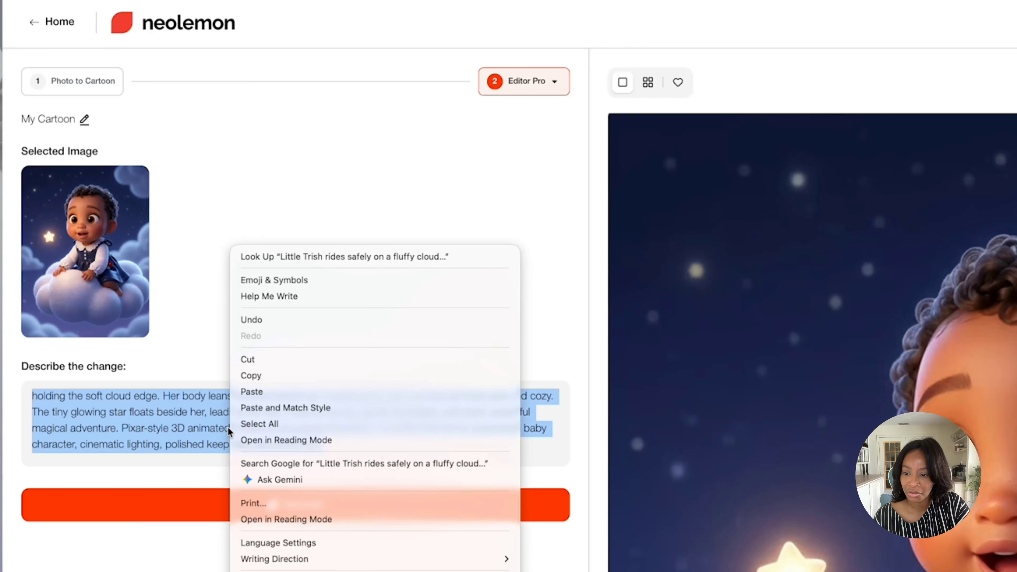
pyautogui.click(856, 308)
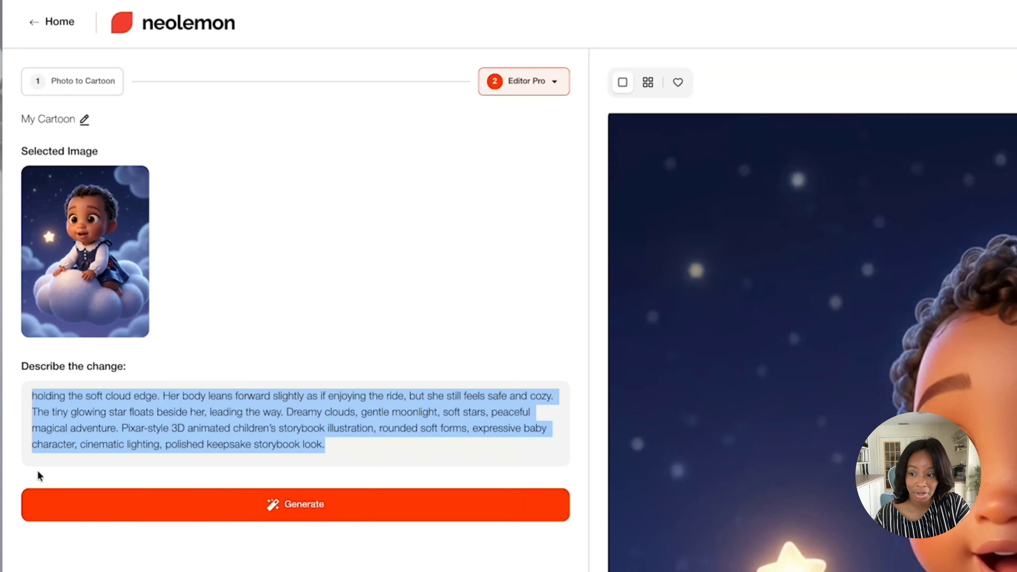
pyautogui.doubleClick(89, 413)
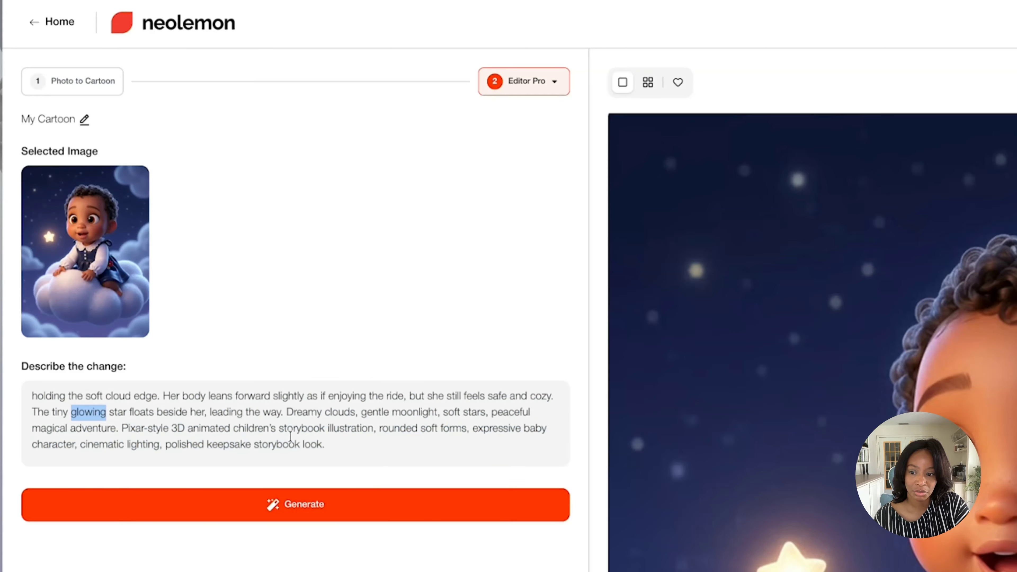
pyautogui.moveTo(341, 445); pyautogui.dragTo(53, 400)
pyautogui.click(29, 406)
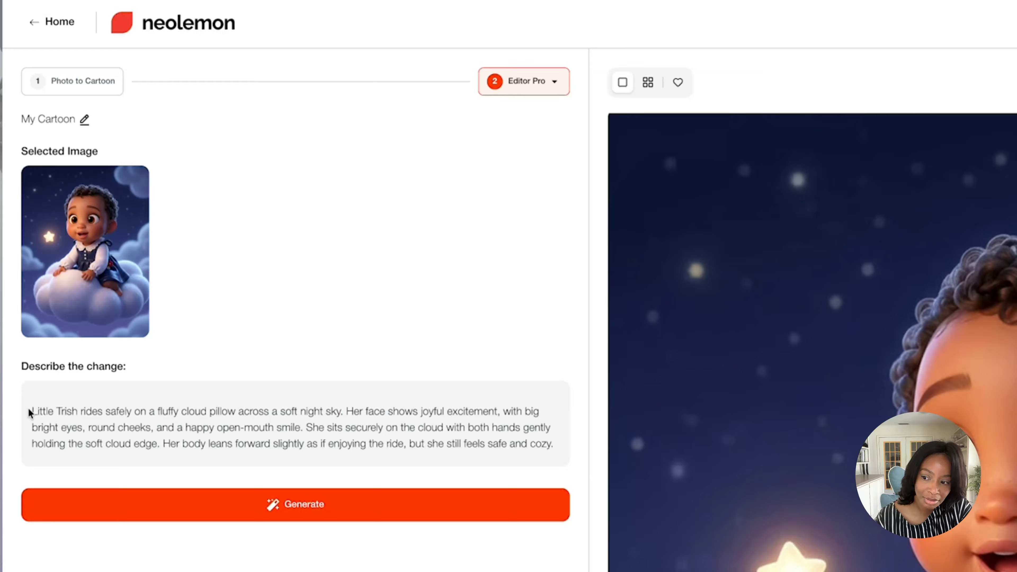
# Replace the cloud-ride description with her holding the tiny glowing star close to her chest by a moonbeam ladder, generate it and check the result
pyautogui.moveTo(27, 408); pyautogui.dragTo(319, 479)
pyautogui.press('super+v')
pyautogui.click(319, 503)
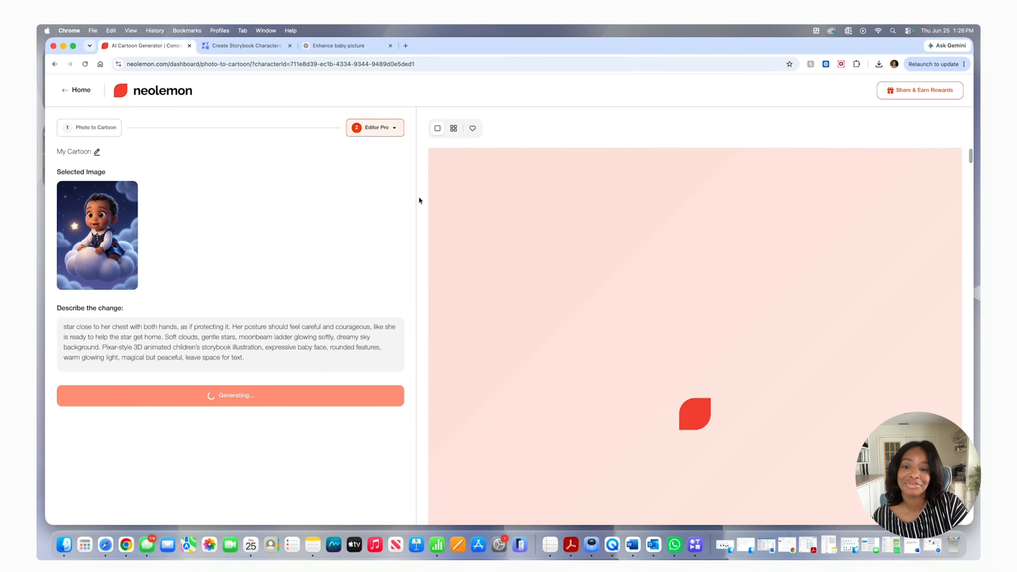
pyautogui.scroll(-1, 698, 327)
pyautogui.scroll(-2, 698, 327)
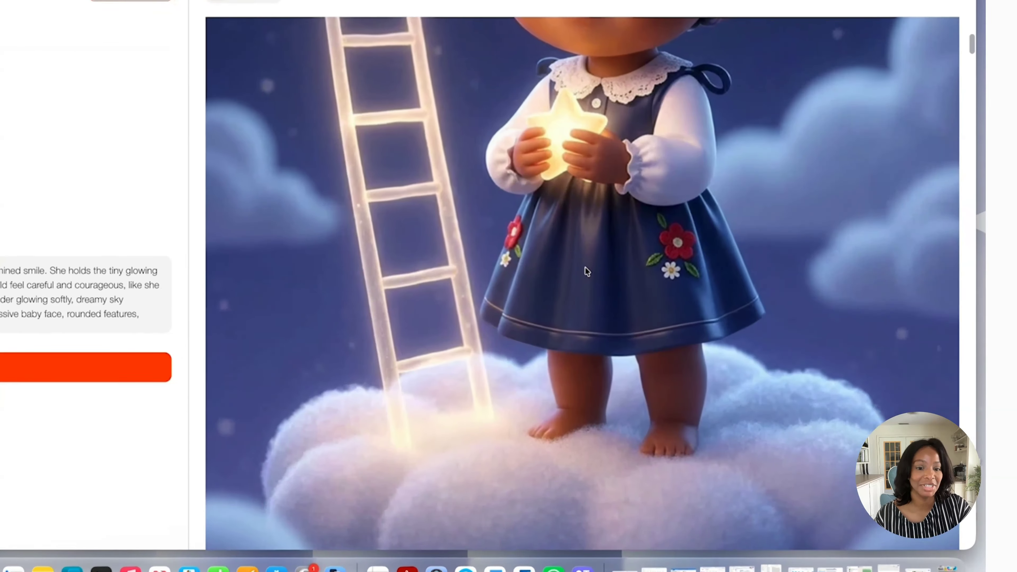
pyautogui.scroll(5, 699, 324)
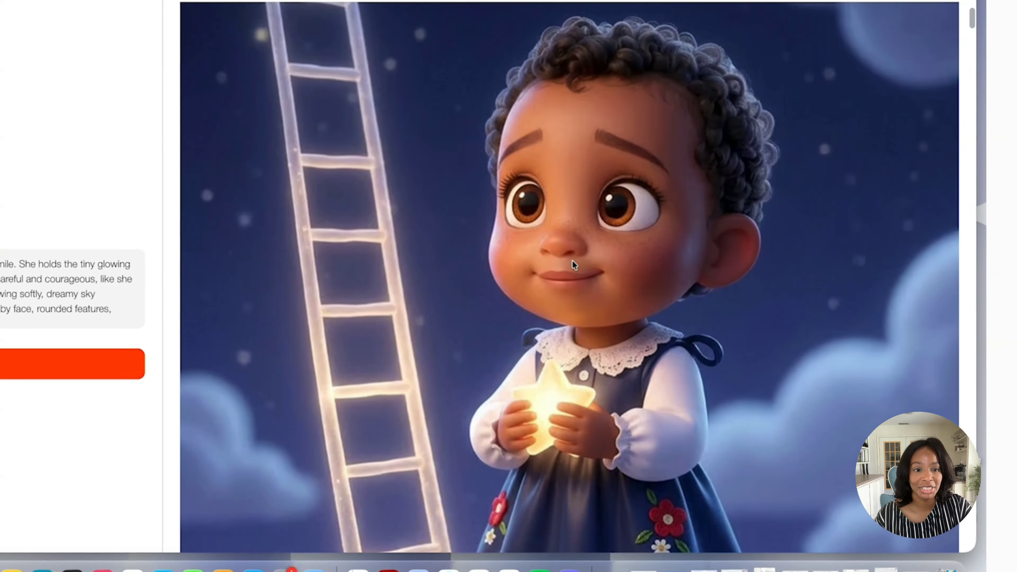
pyautogui.scroll(-5, 572, 261)
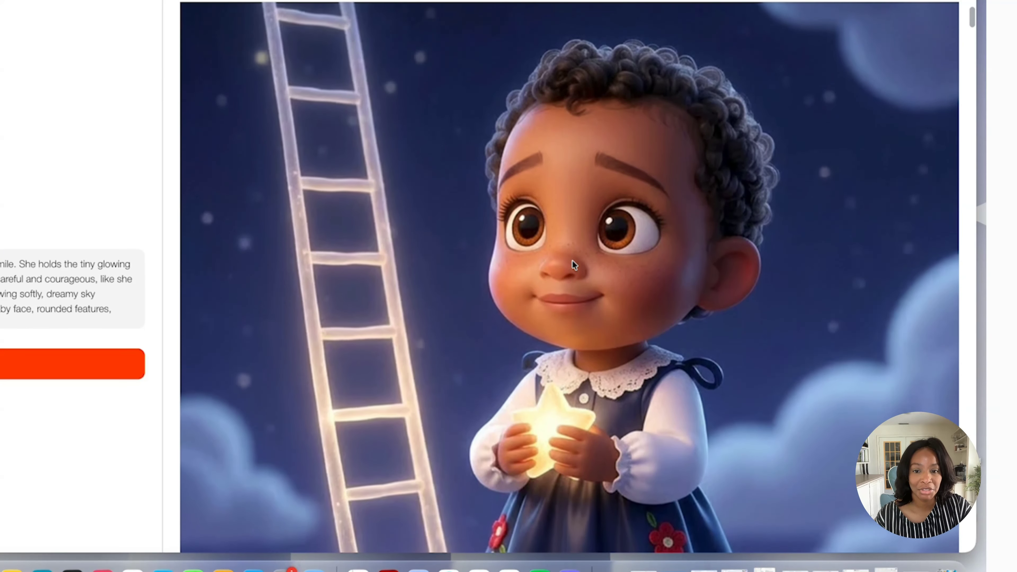
# Examine the moonbeam ladder illustration from the face and ladder to the cloud, including the prompt below it
pyautogui.scroll(4, 571, 261)
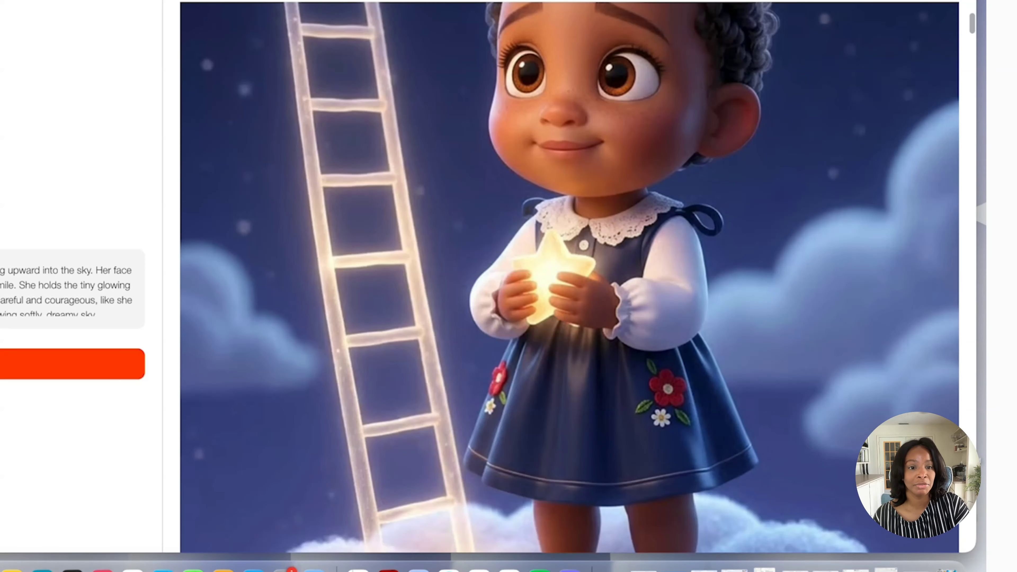
pyautogui.scroll(3, 301, 201)
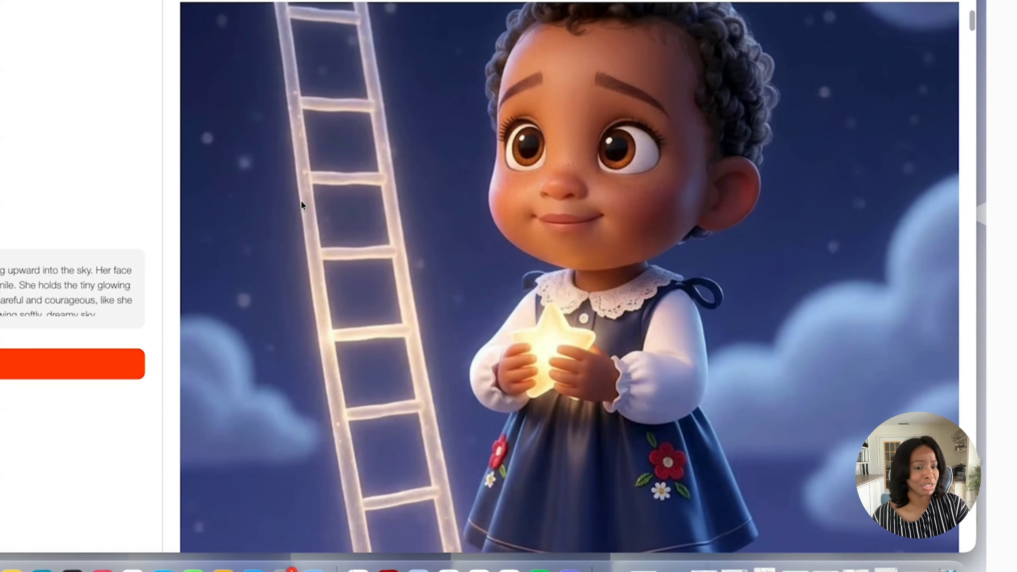
pyautogui.scroll(1, 301, 201)
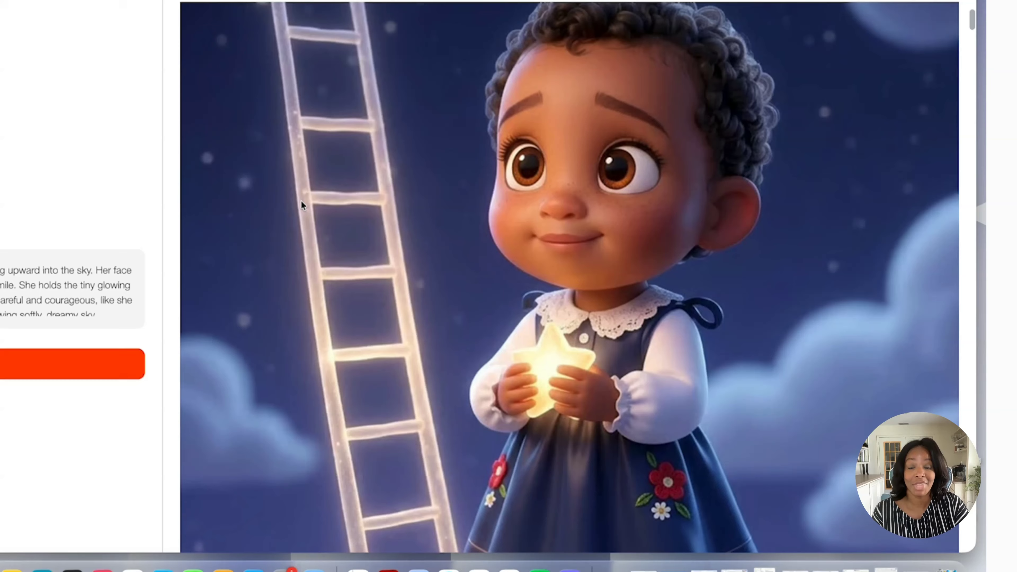
pyautogui.scroll(-10, 335, 200)
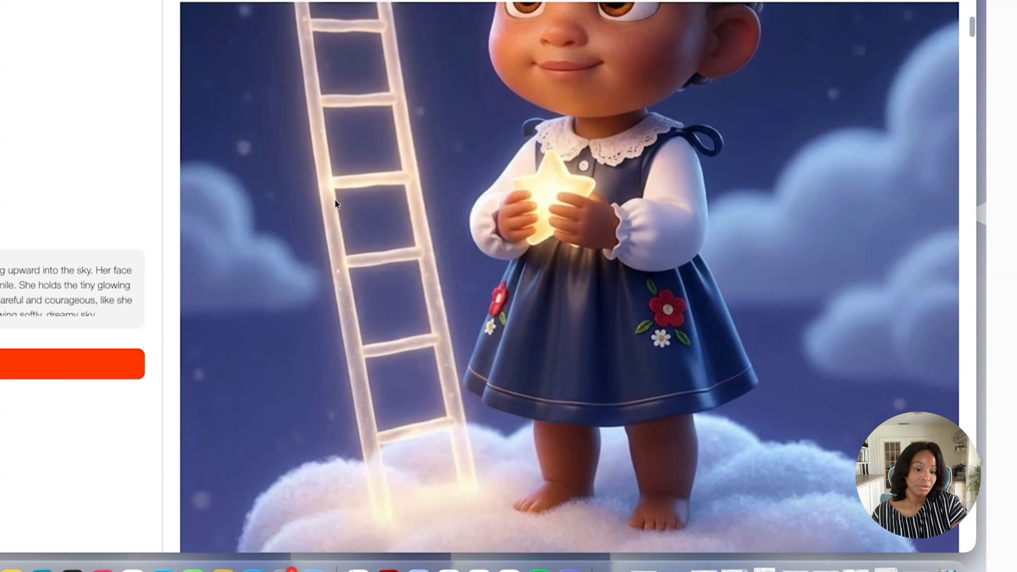
pyautogui.scroll(-1, 335, 199)
pyautogui.scroll(3, 335, 200)
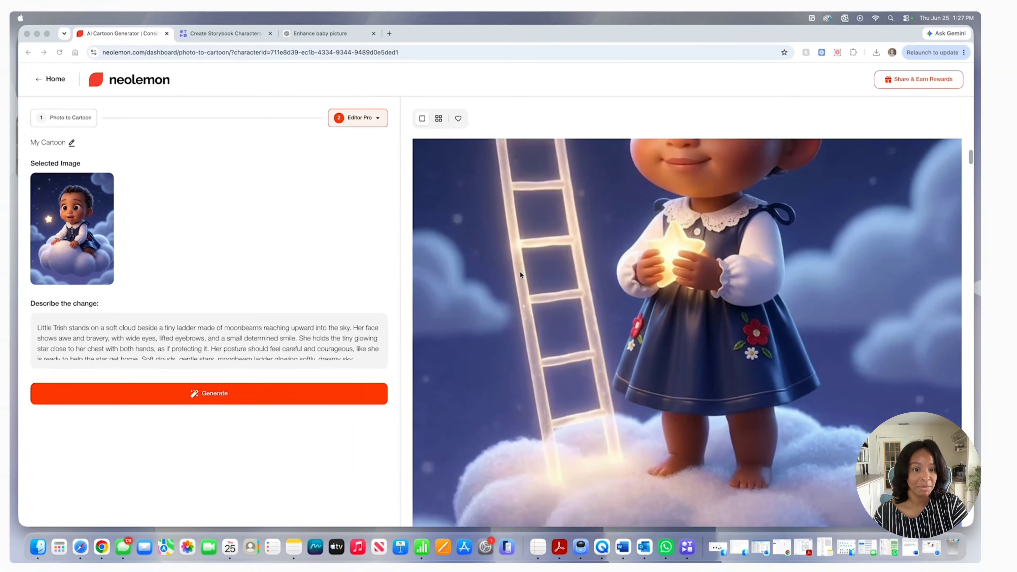
pyautogui.scroll(-20, 334, 196)
pyautogui.scroll(-2, 532, 279)
pyautogui.scroll(4, 532, 280)
pyautogui.scroll(-15, 532, 280)
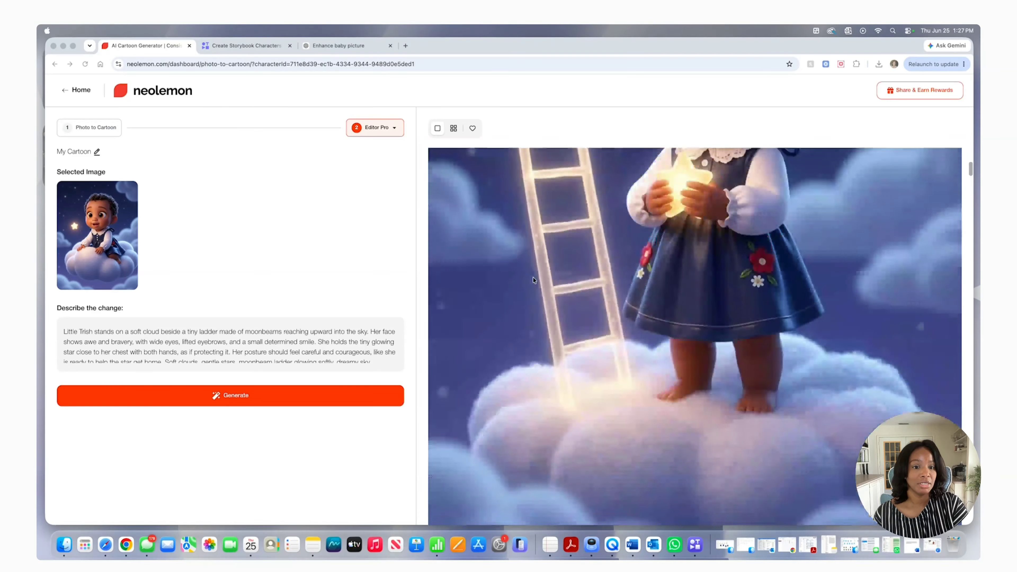
pyautogui.scroll(8, 533, 278)
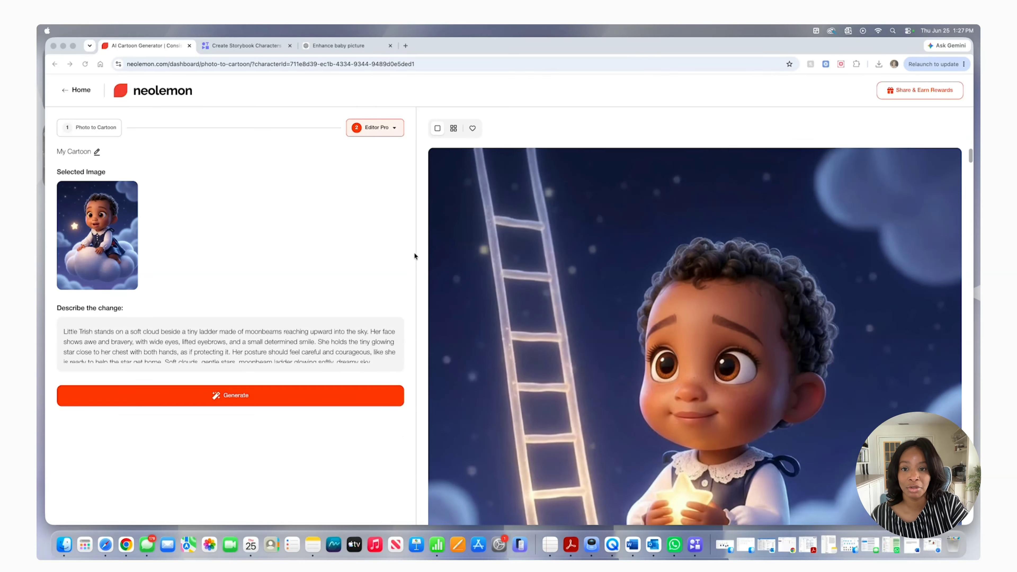
# Replace the ladder description with her reaching both hands upward to place the tiny glowing star back into the night sky
pyautogui.click(140, 331)
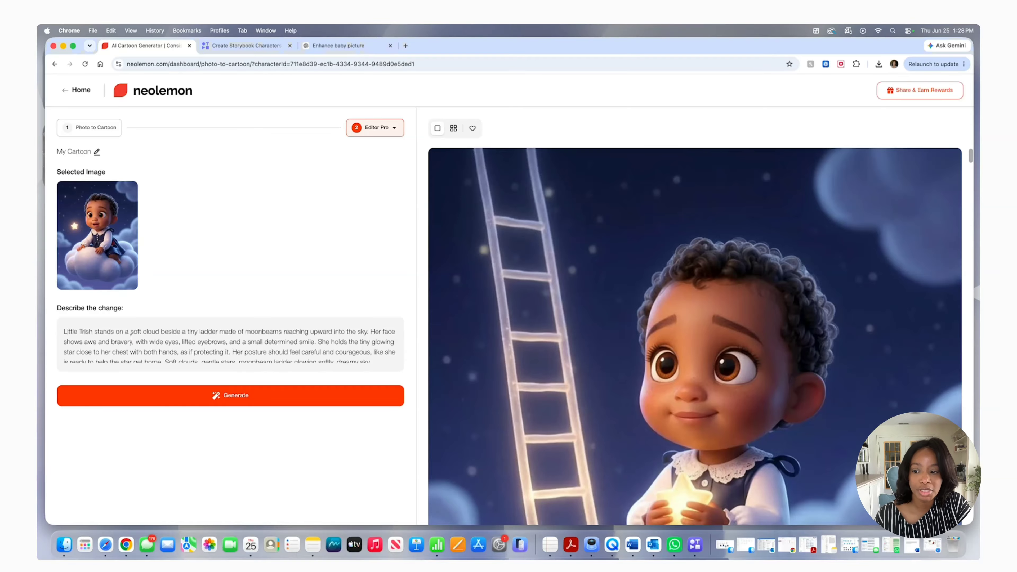
pyautogui.press('super+a')
pyautogui.rightClick(132, 334)
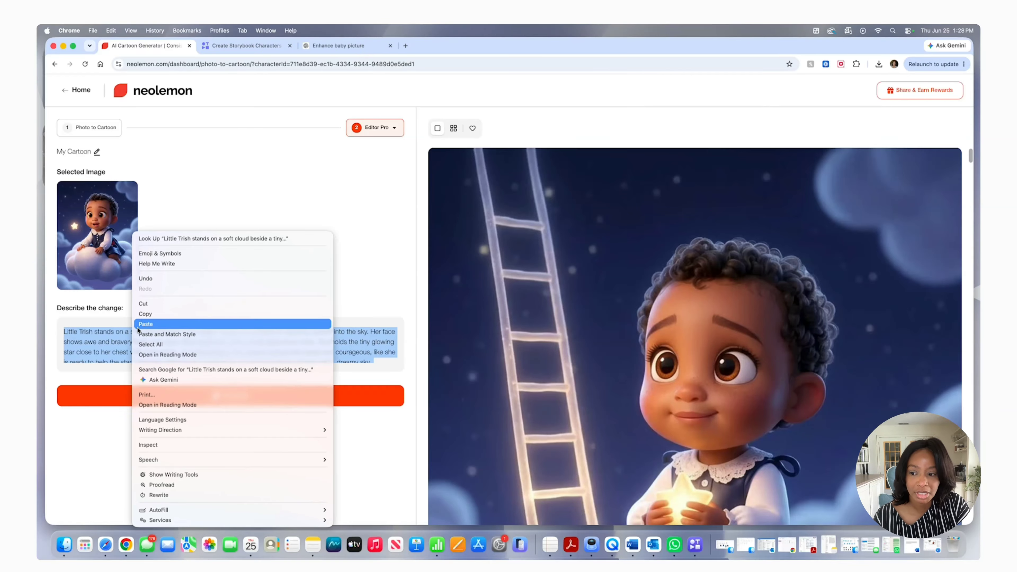
pyautogui.click(151, 325)
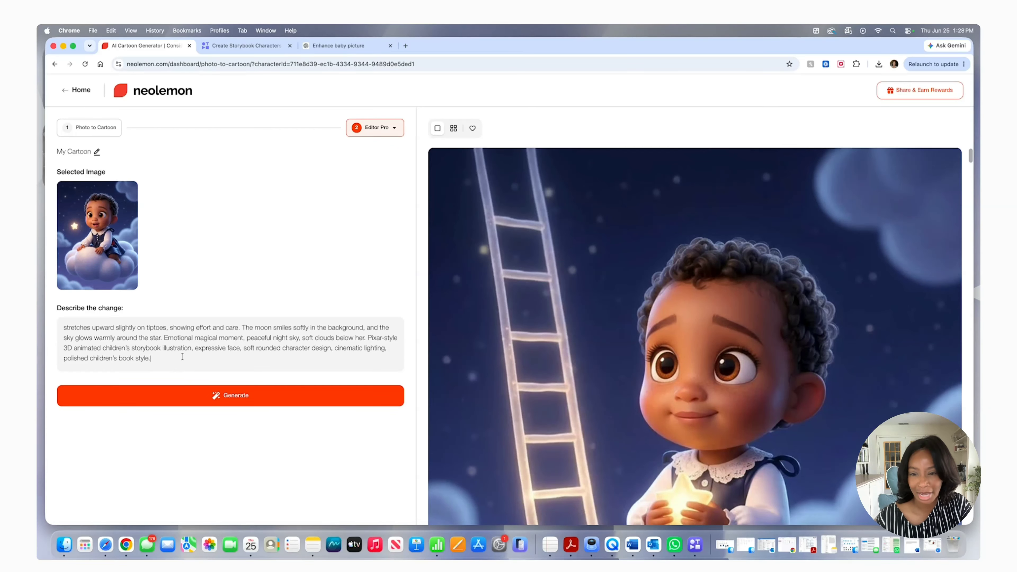
pyautogui.scroll(5, 182, 356)
pyautogui.scroll(-5, 184, 356)
# Generate the star-returning scene with the smiling moon, reread its prompt and inspect the illustration from sky to feet
pyautogui.click(191, 393)
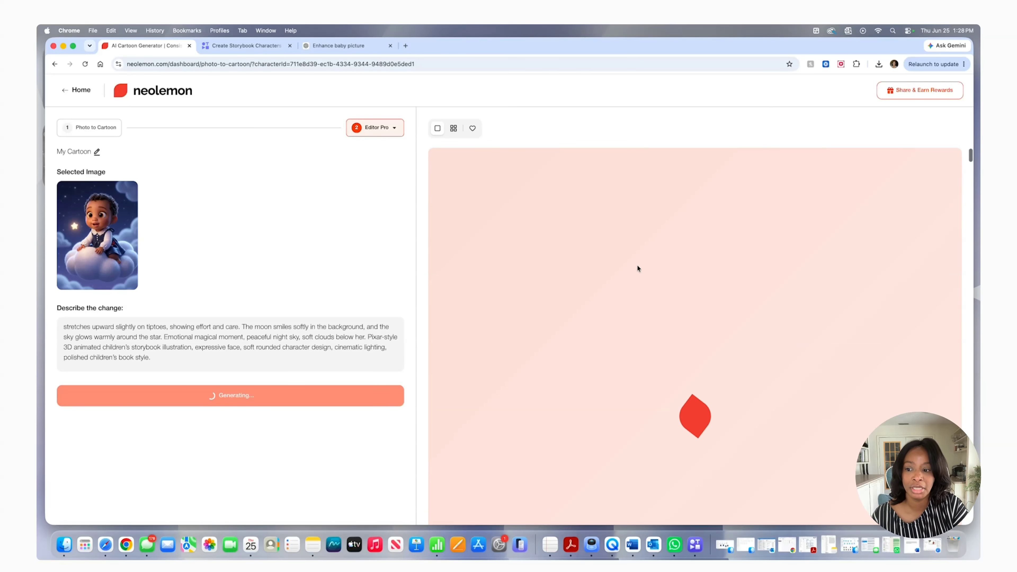
pyautogui.scroll(5, 255, 343)
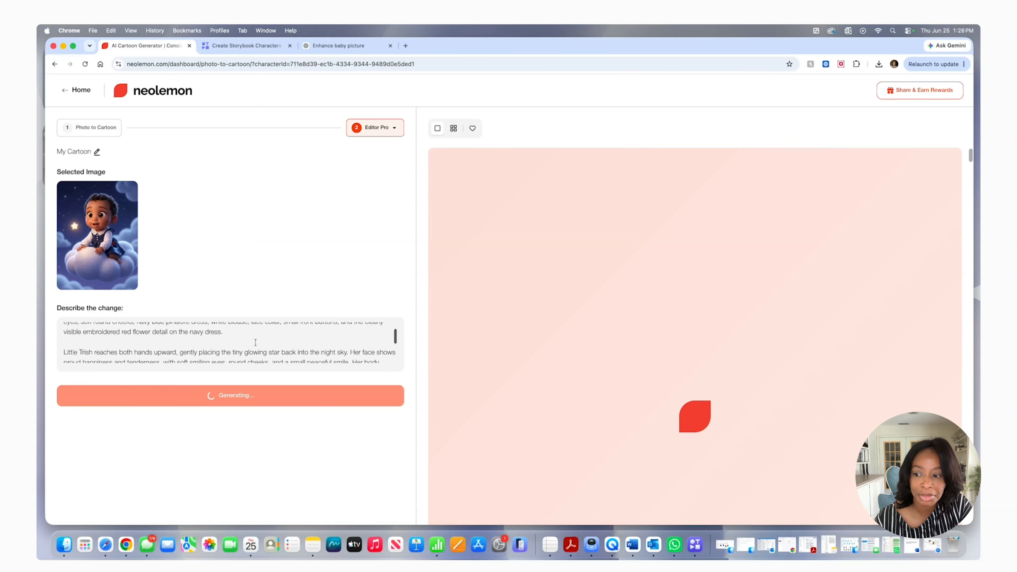
pyautogui.scroll(-3, 255, 343)
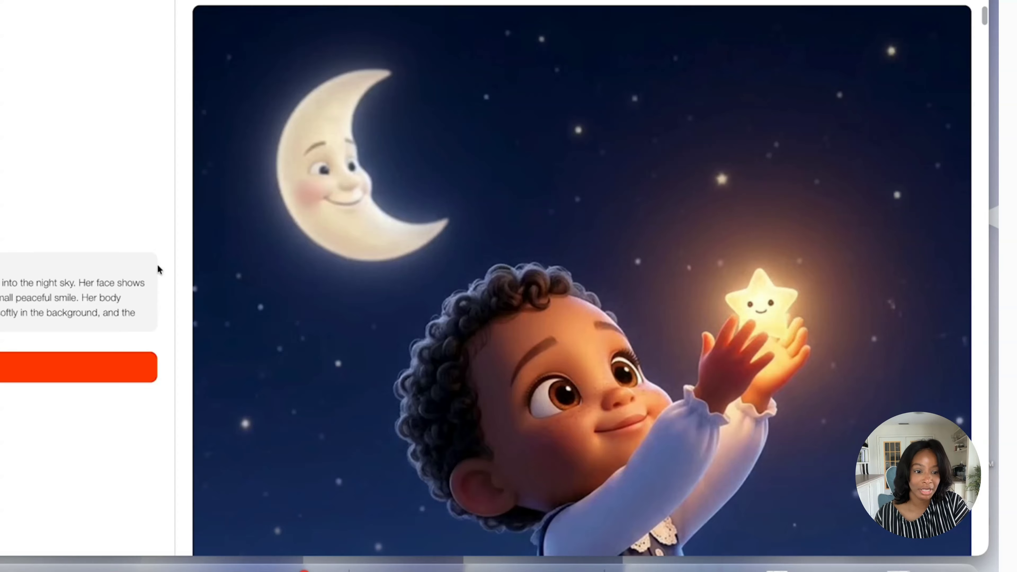
pyautogui.scroll(-10, 386, 227)
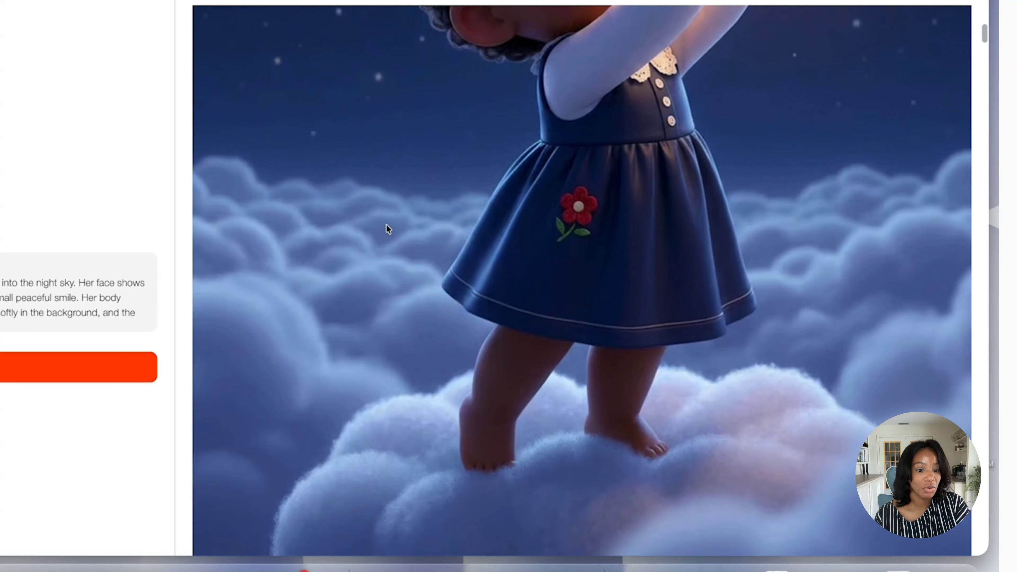
pyautogui.scroll(6, 388, 229)
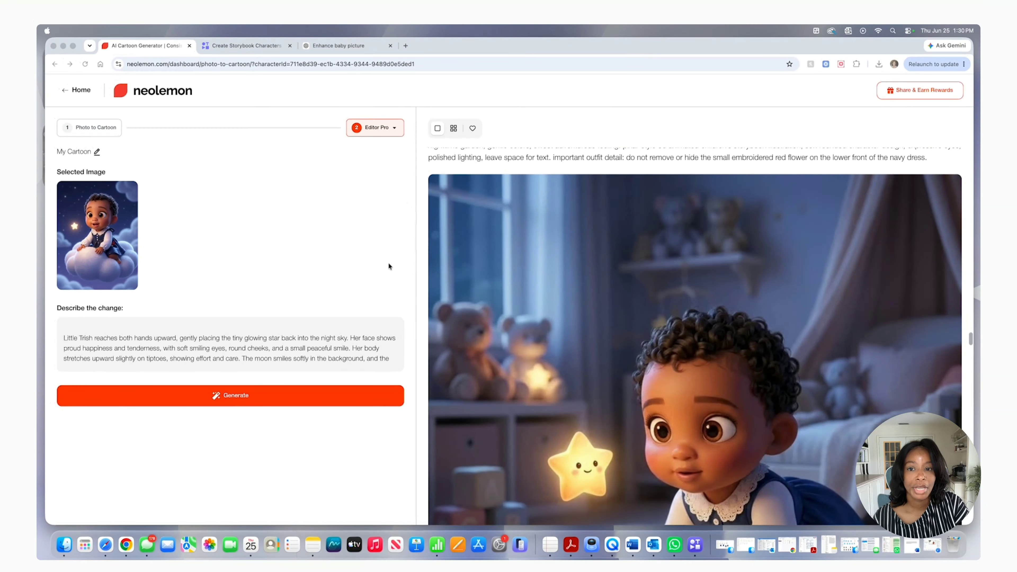
# Replace the star-returning description with the cozy nursery bedtime ending, a tiny sleepy wave toward the star outside the window
pyautogui.doubleClick(145, 340)
pyautogui.click(146, 340)
pyautogui.moveTo(145, 341); pyautogui.dragTo(151, 340)
pyautogui.tripleClick(145, 341)
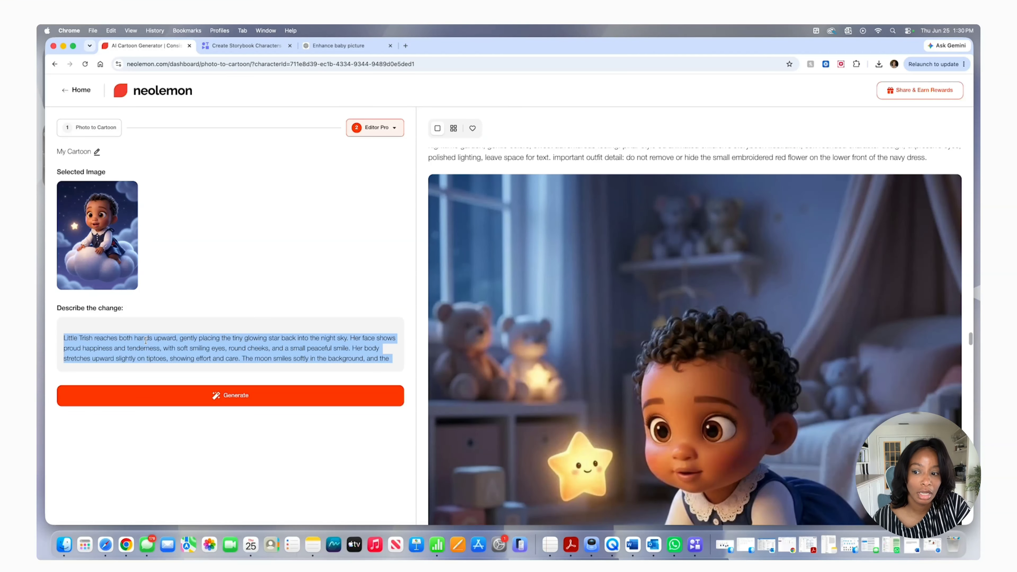
pyautogui.rightClick(146, 341)
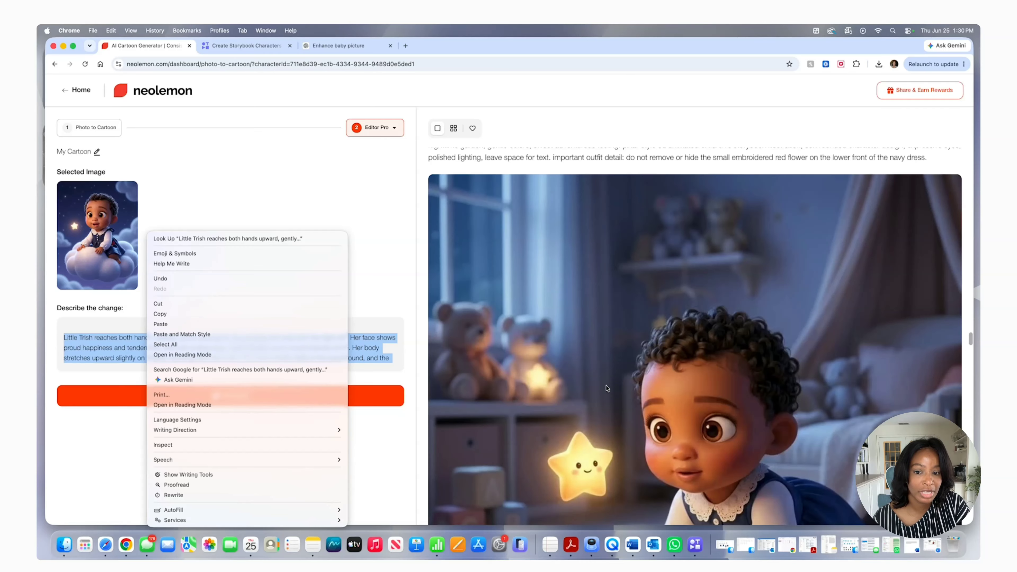
pyautogui.click(219, 323)
# Read through the bedtime prompt, generate the nursery ending scene and examine the illustration
pyautogui.scroll(10, 226, 339)
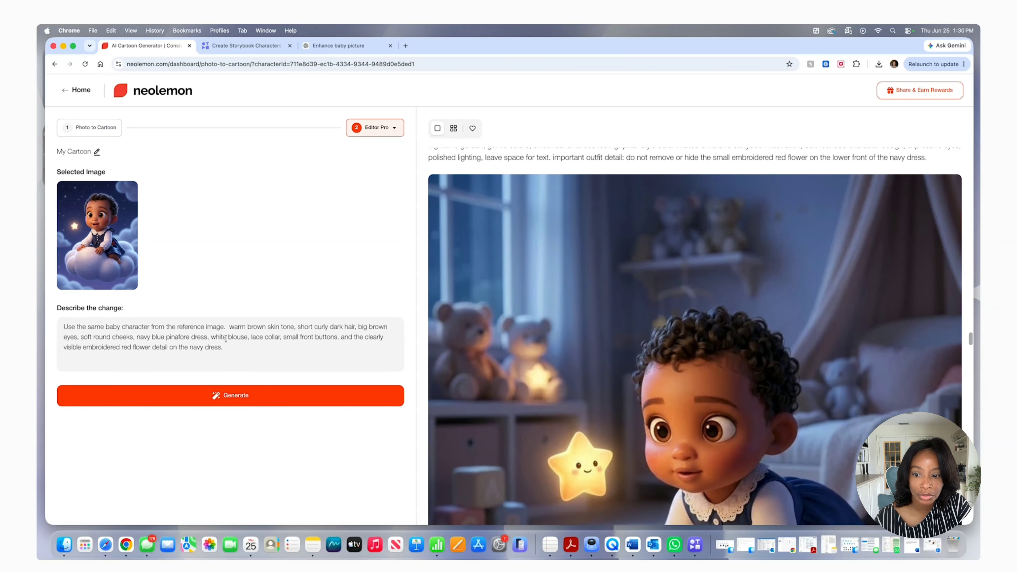
pyautogui.scroll(-10, 225, 338)
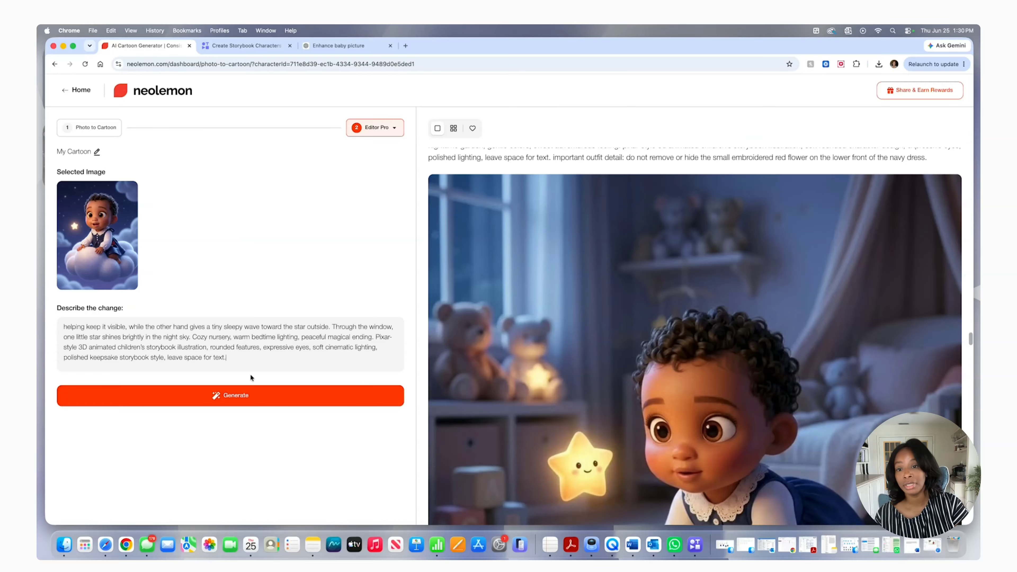
pyautogui.click(234, 395)
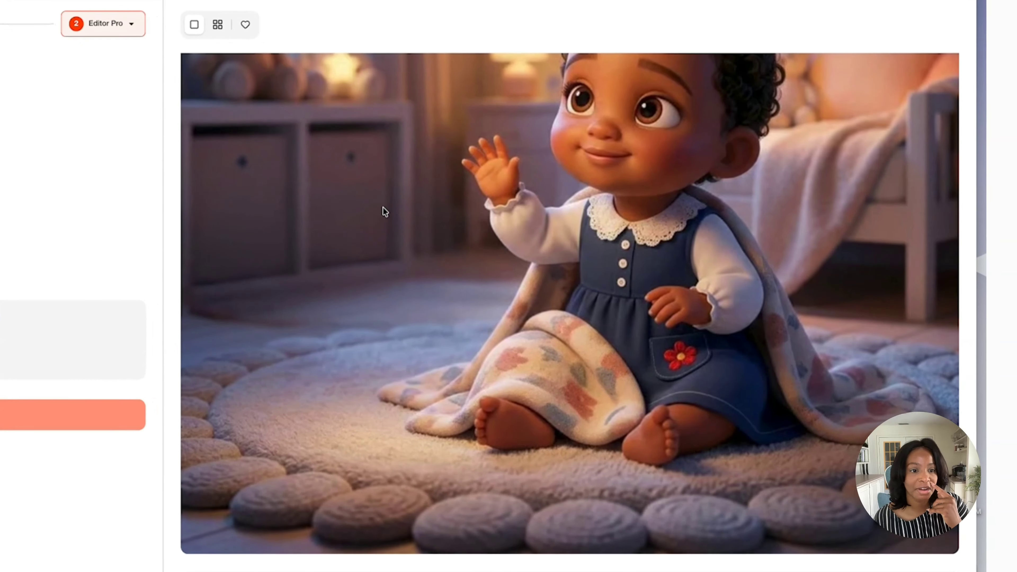
pyautogui.scroll(7, 384, 212)
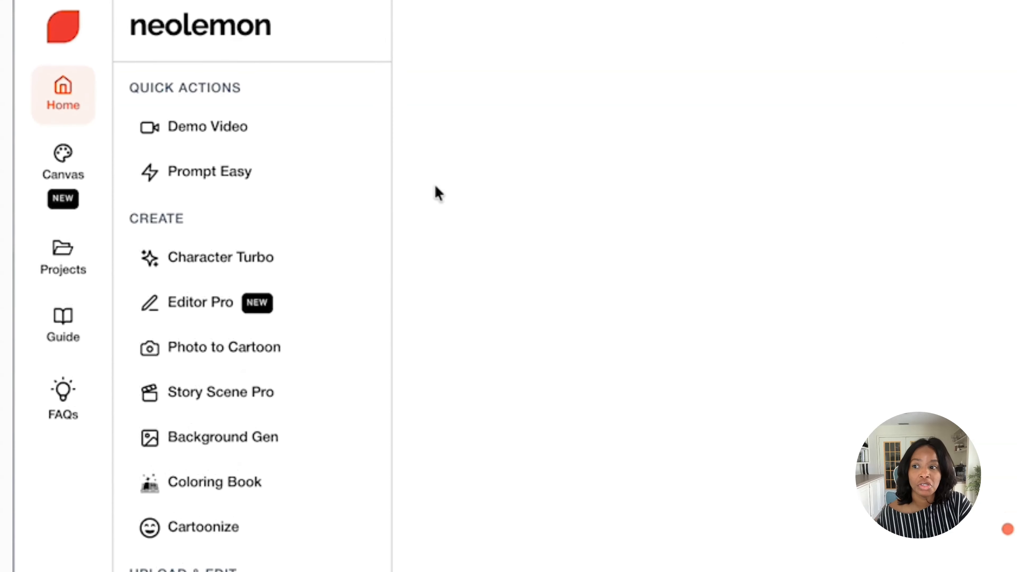
# Open the Canvas workspace and set the canvas size to Portrait US Letter 8.5x11 (KDP)
pyautogui.click(76, 176)
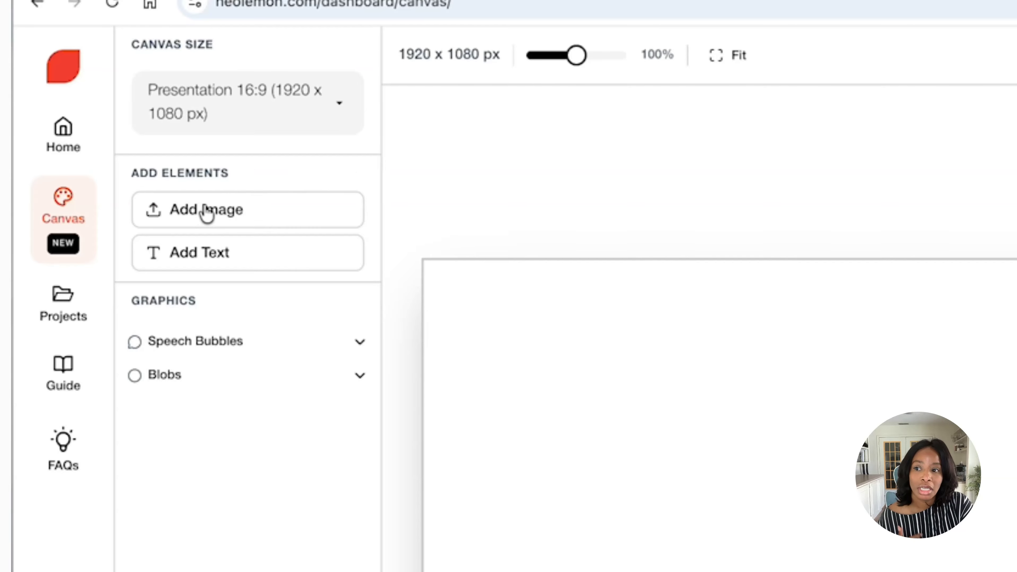
pyautogui.click(328, 113)
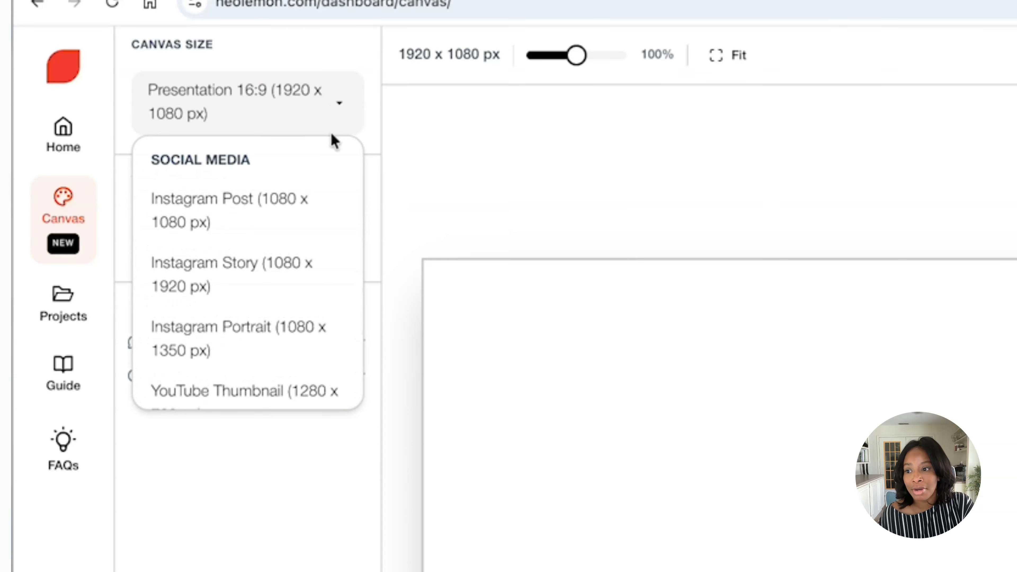
pyautogui.scroll(-3, 296, 246)
pyautogui.scroll(-3, 296, 246)
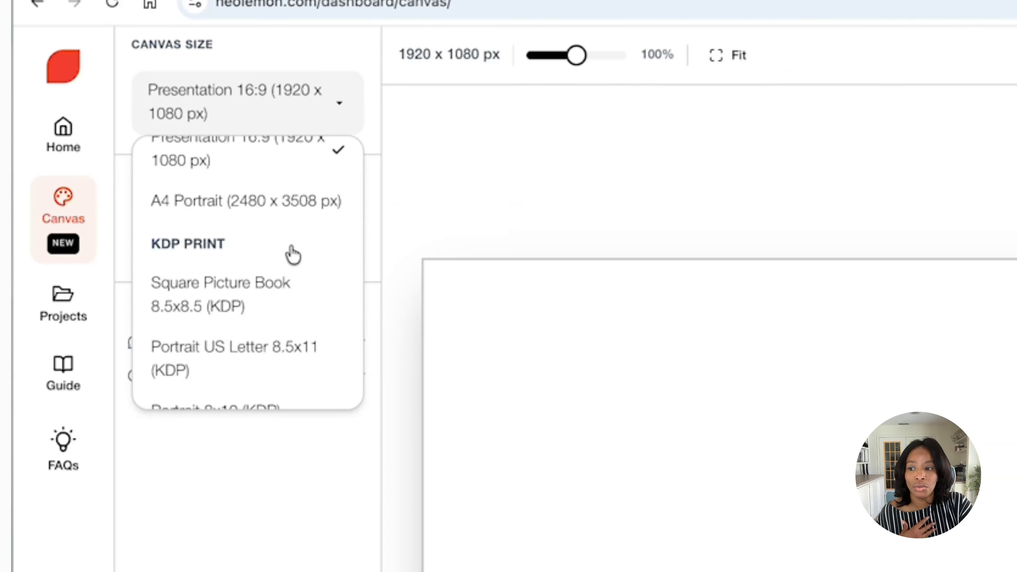
pyautogui.scroll(-1, 292, 254)
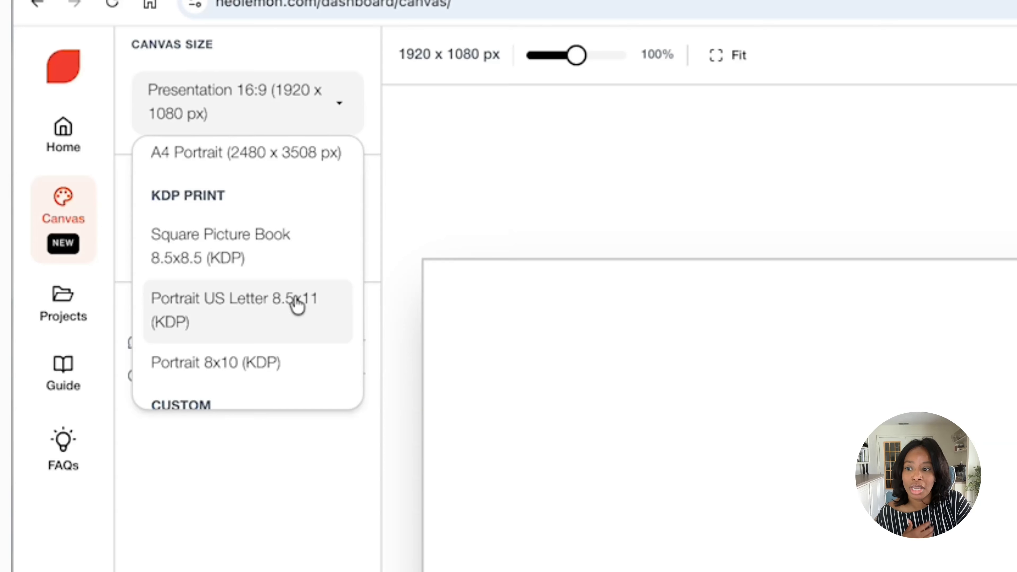
pyautogui.scroll(1, 295, 312)
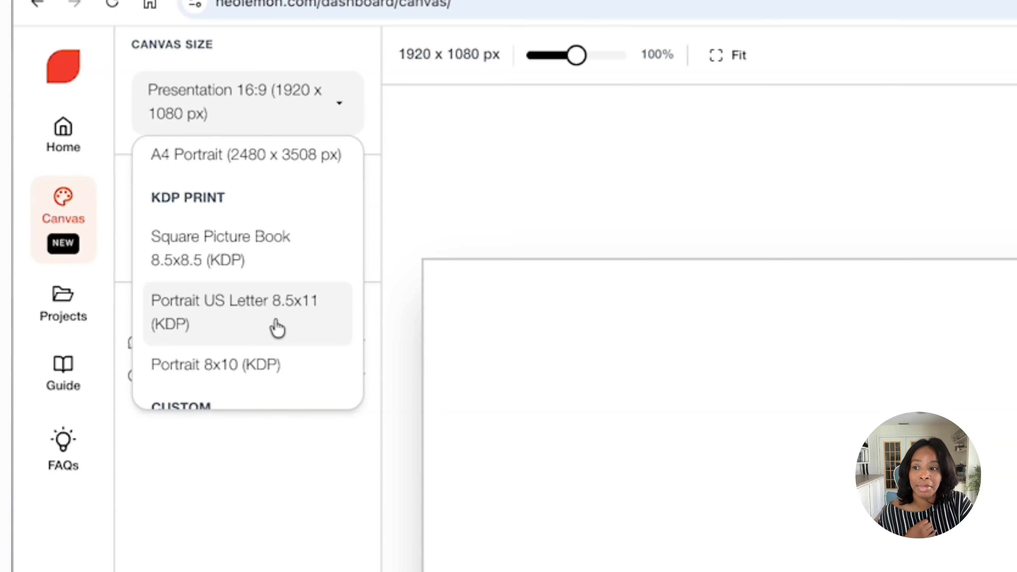
pyautogui.click(277, 328)
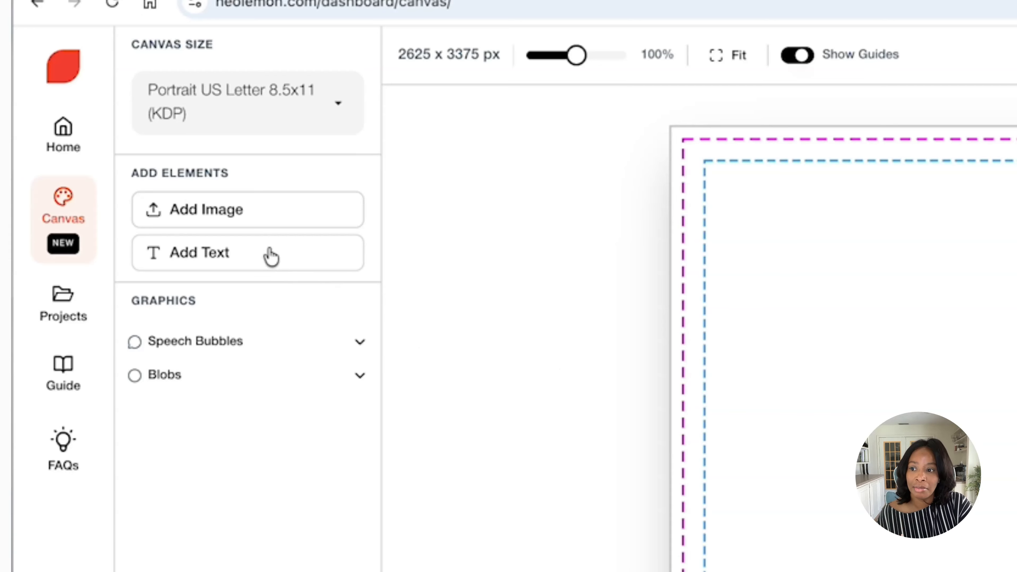
# Add the fluffy cloud ride illustration to the canvas from the baby character's My Cartoon project
pyautogui.click(244, 212)
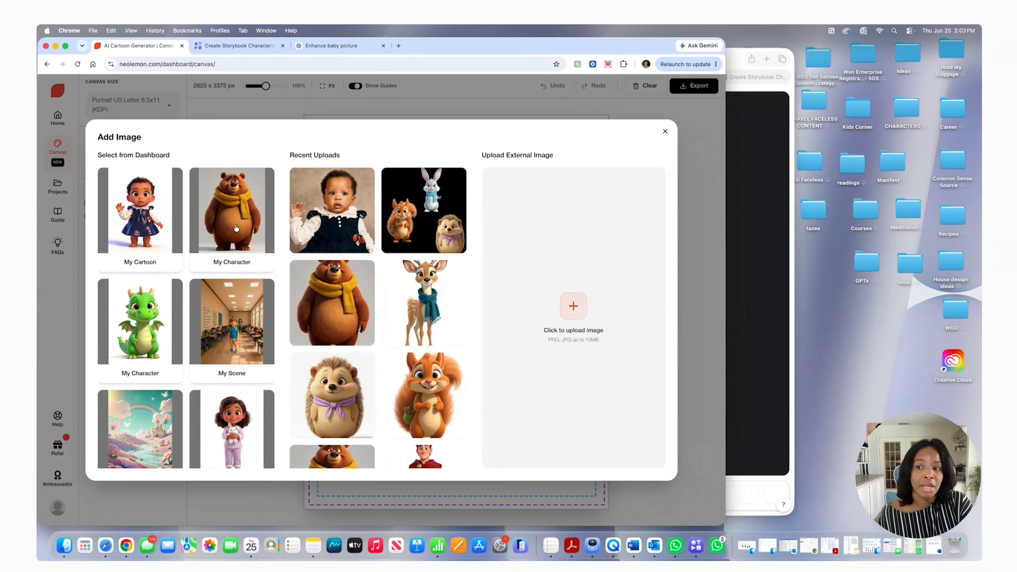
pyautogui.click(129, 218)
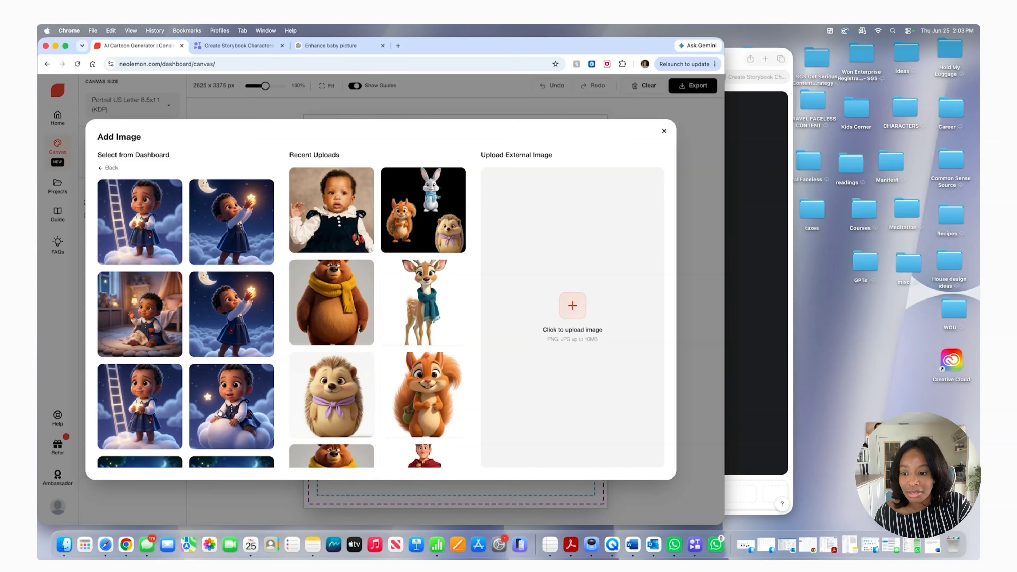
pyautogui.scroll(-2, 226, 399)
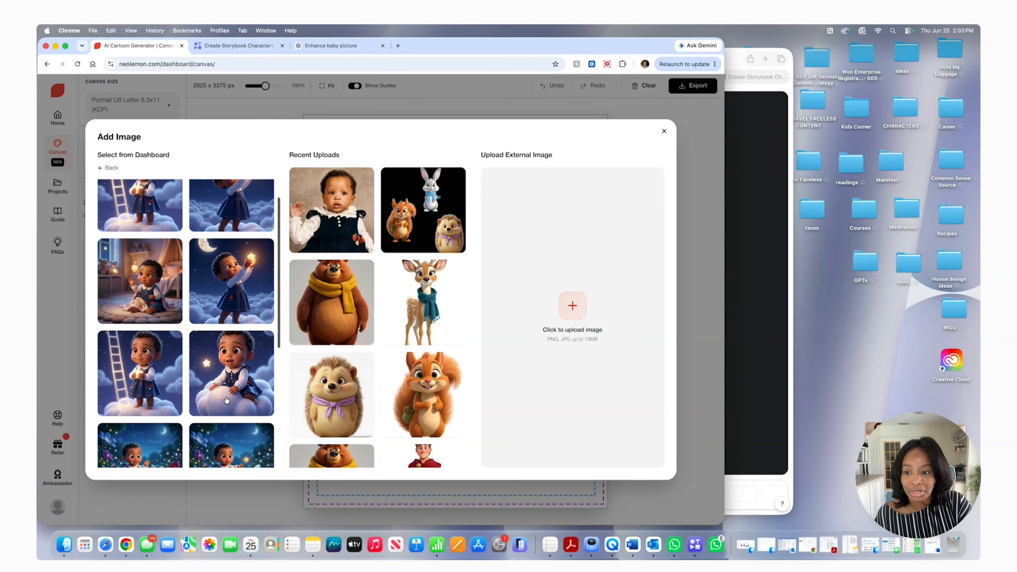
pyautogui.scroll(2, 248, 407)
pyautogui.click(255, 408)
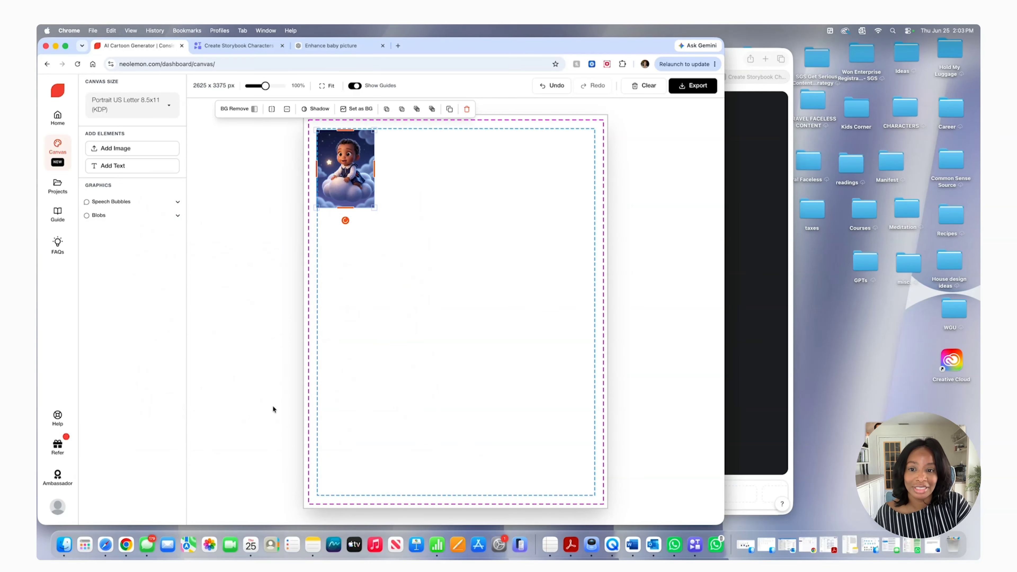
# Enlarge and position the cloud ride illustration so it covers the whole page beyond the dashed print guides
pyautogui.moveTo(376, 208); pyautogui.dragTo(549, 459)
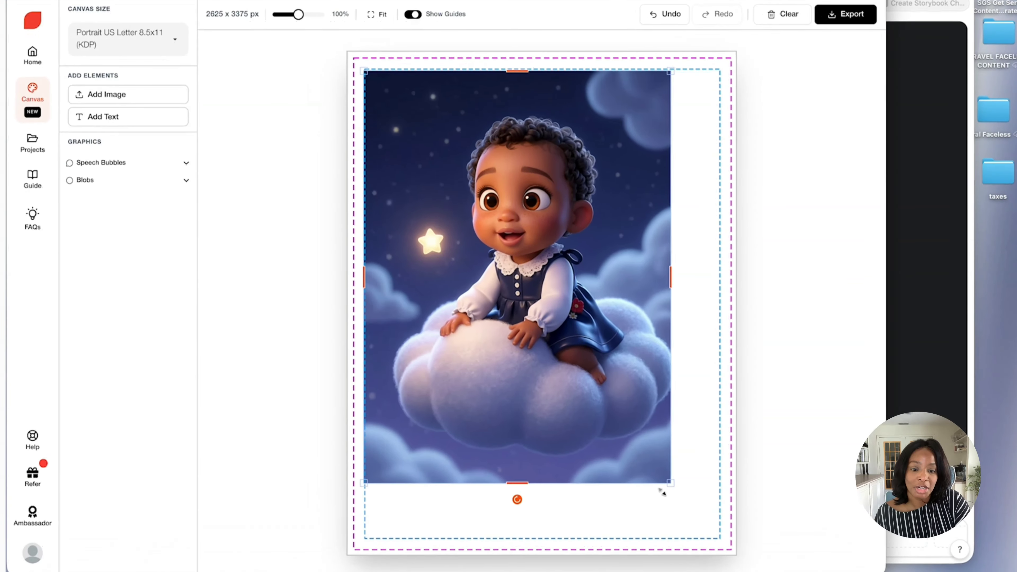
pyautogui.moveTo(662, 492); pyautogui.dragTo(724, 533)
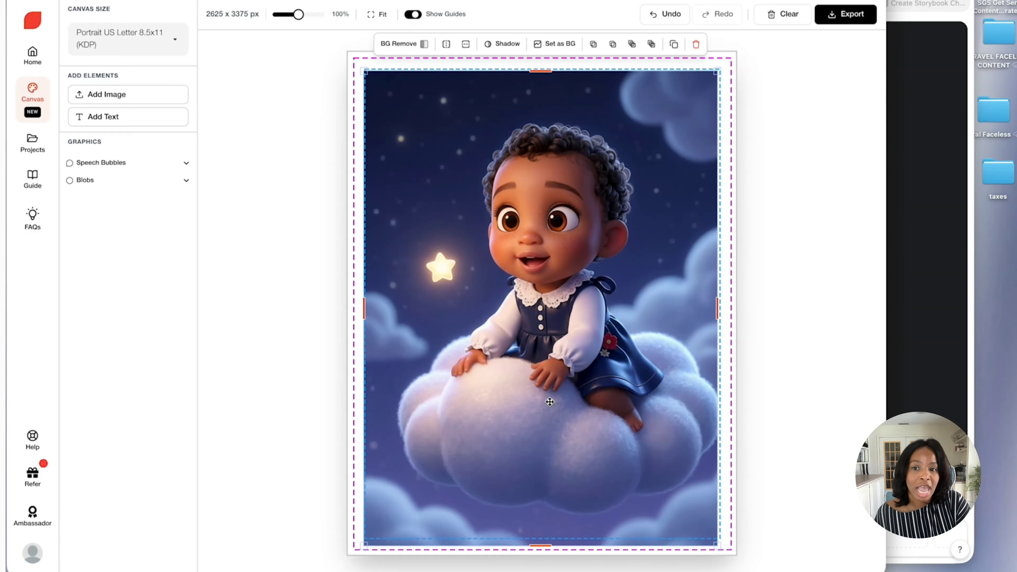
pyautogui.moveTo(550, 402); pyautogui.dragTo(554, 401)
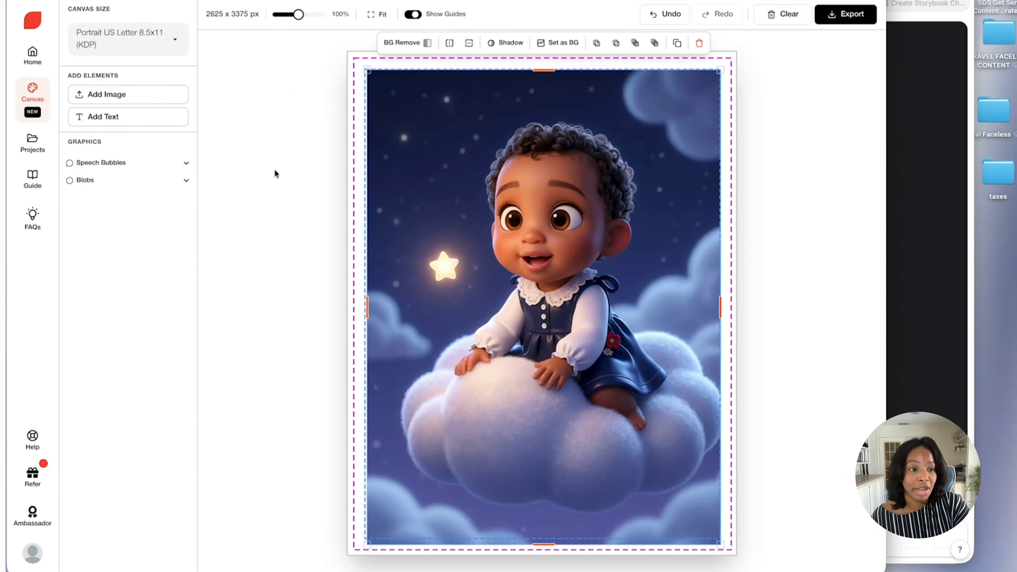
pyautogui.moveTo(367, 70); pyautogui.dragTo(338, 57)
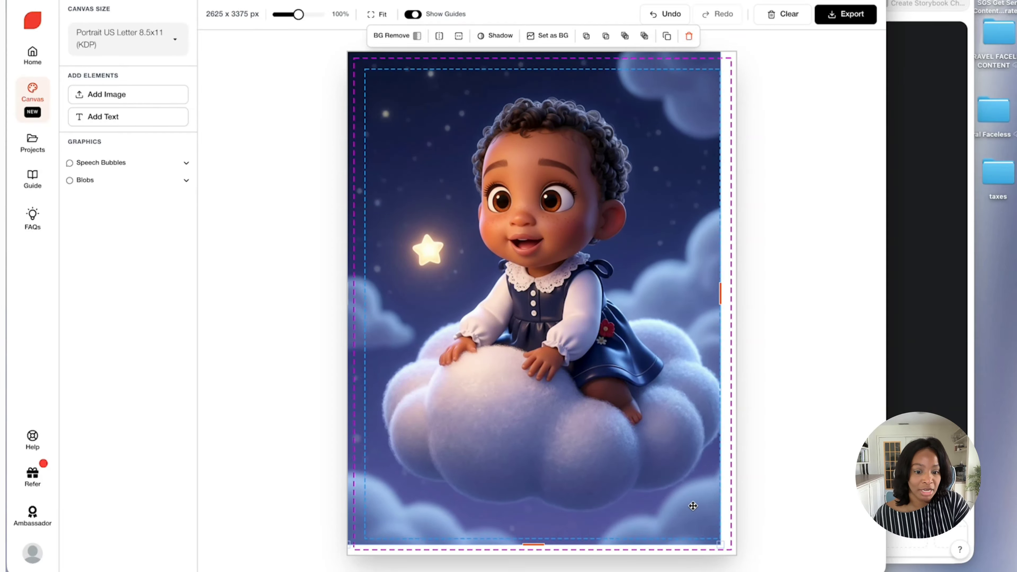
pyautogui.moveTo(724, 556); pyautogui.dragTo(752, 559)
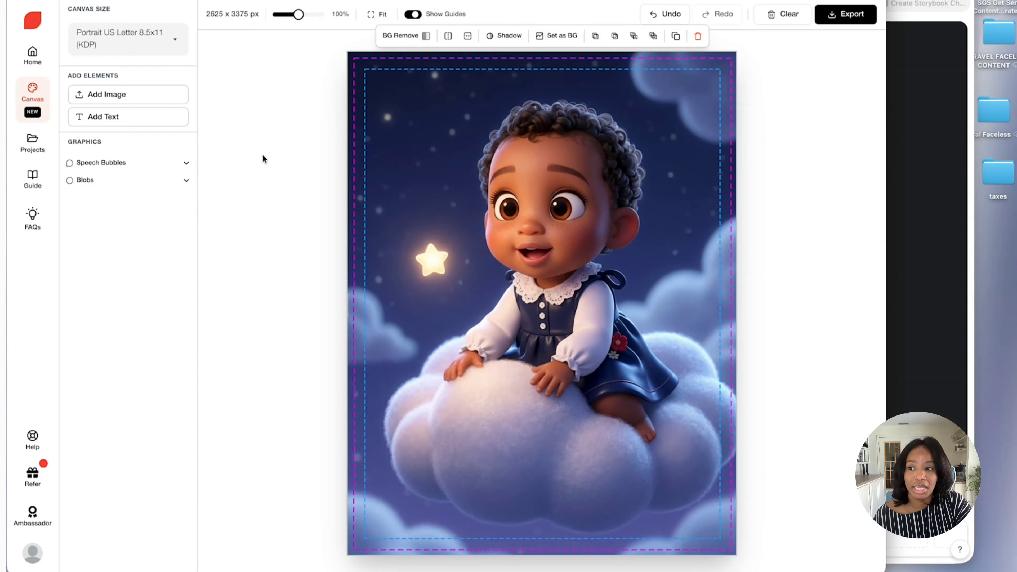
# Add a text box to the page, colour its text near-white (RGB 252, 254, 251) and enlarge it to about half the page width
pyautogui.click(97, 121)
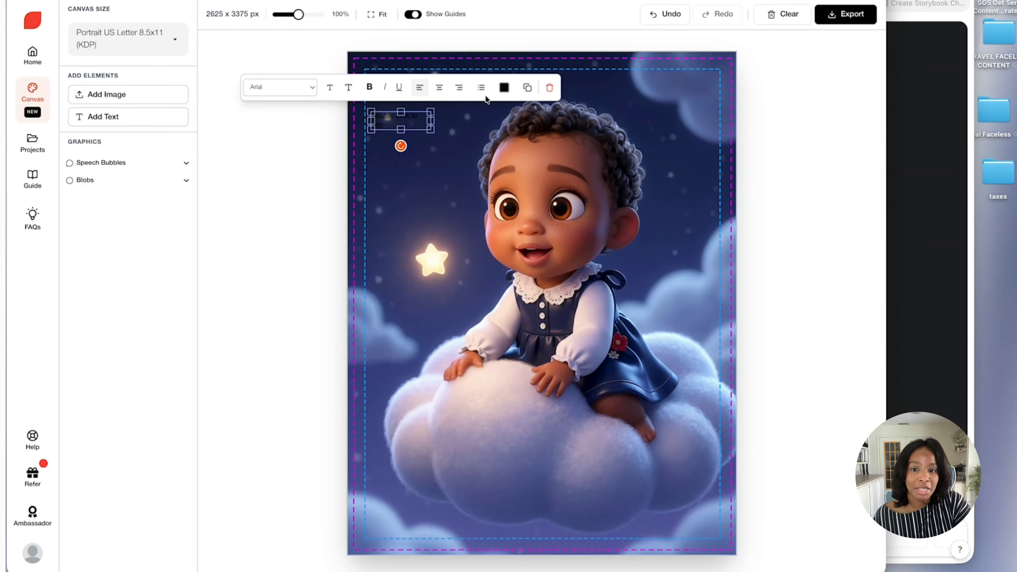
pyautogui.click(503, 88)
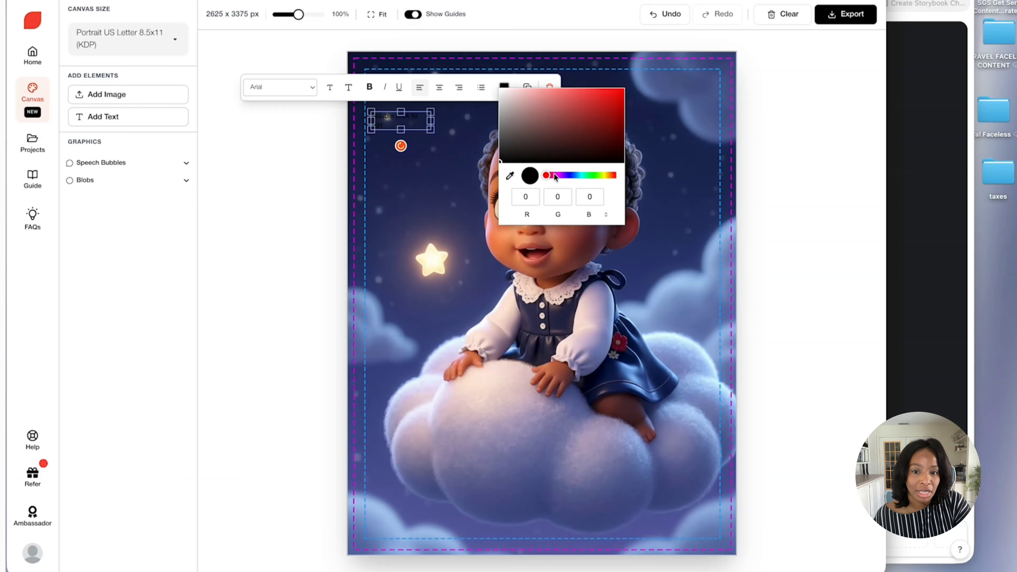
pyautogui.moveTo(550, 179); pyautogui.dragTo(588, 176)
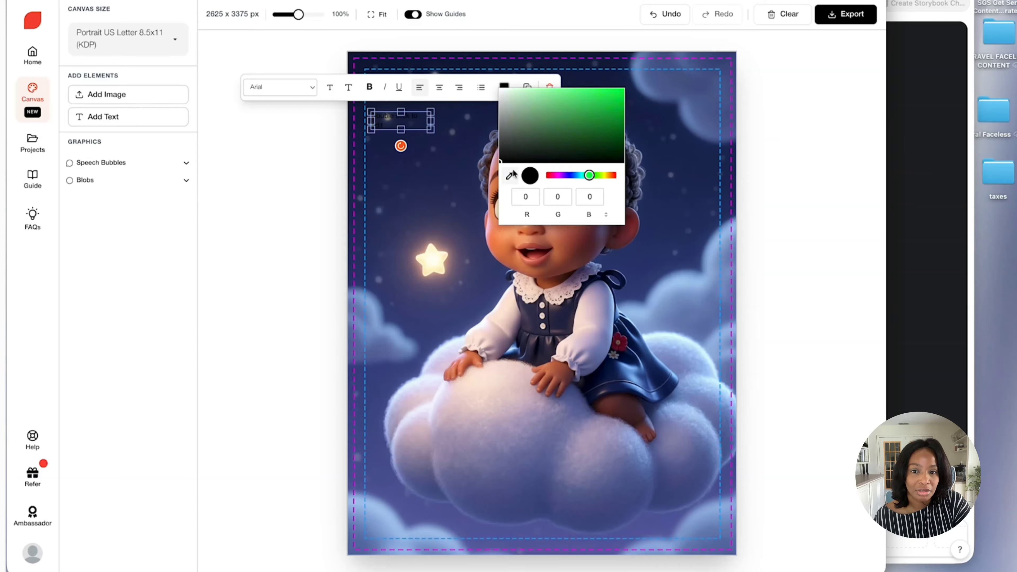
pyautogui.moveTo(504, 162); pyautogui.dragTo(501, 90)
pyautogui.moveTo(589, 176); pyautogui.dragTo(597, 177)
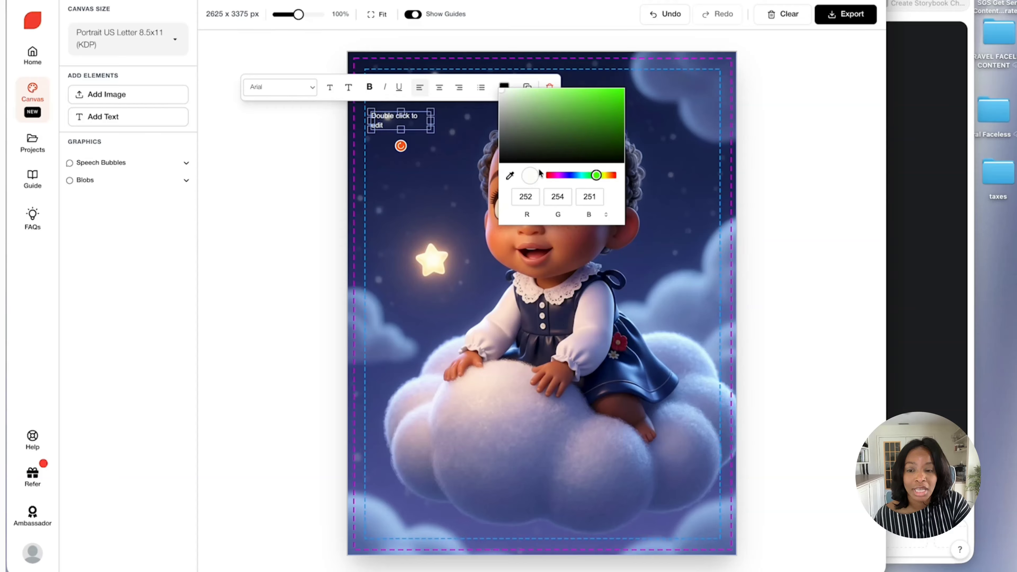
pyautogui.moveTo(431, 132); pyautogui.dragTo(412, 108)
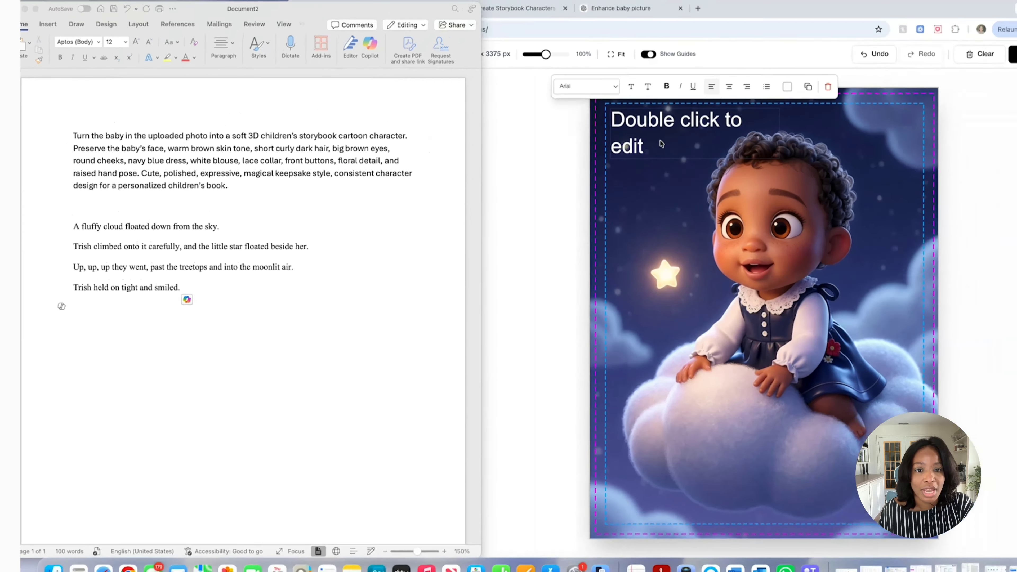
# Replace the placeholder text with the full cloud ride story passage from the Word document, beginning "A fluffy cloud floated down from the sky."
pyautogui.click(417, 115)
pyautogui.doubleClick(410, 114)
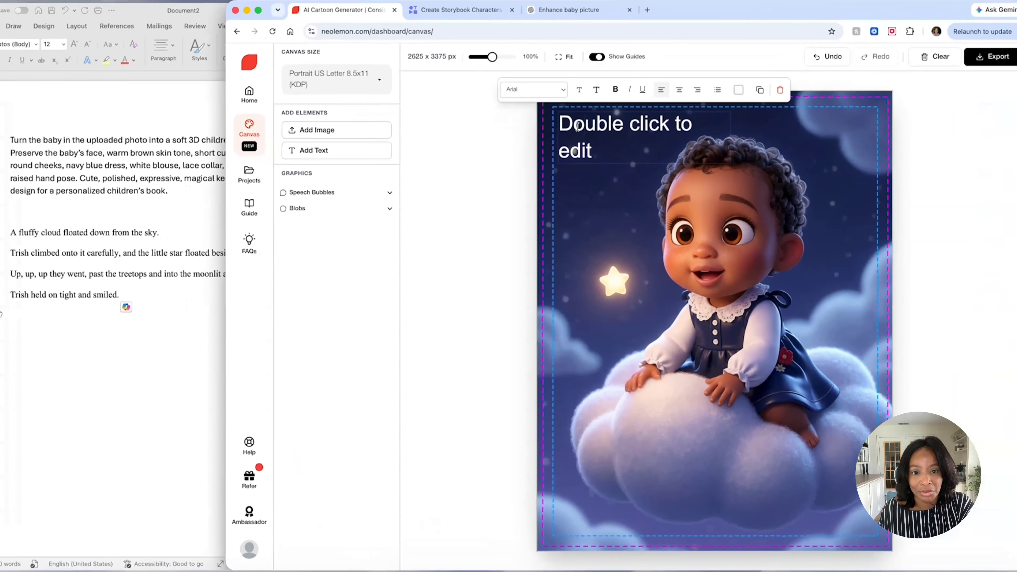
pyautogui.write('a')
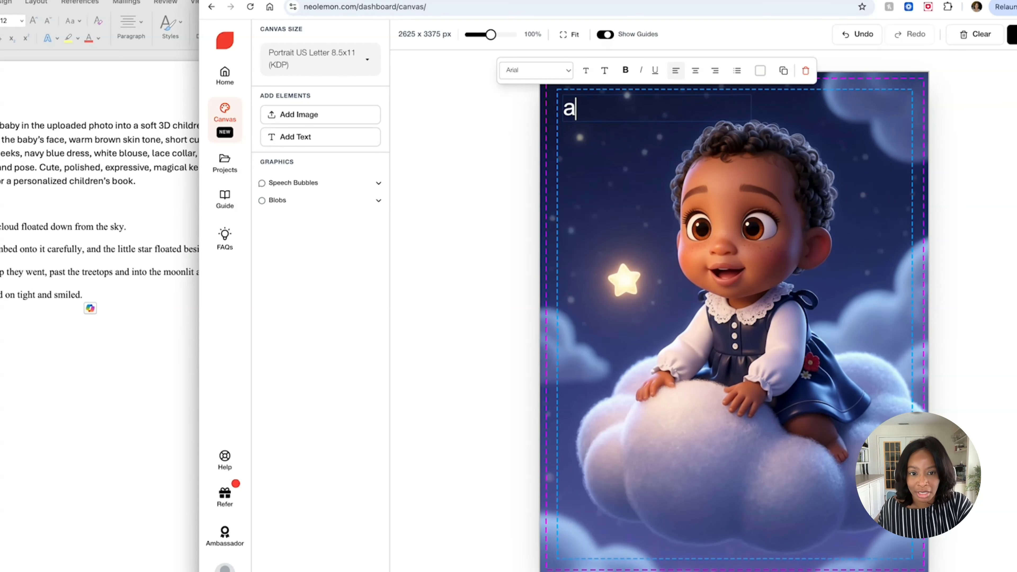
pyautogui.press('BackSpace')
pyautogui.write('A fluffy cloud floated down from the sky. Trish climbed onto it carefully, and the little star floated beside her. Up, up, up they went, past the treetops and into the moonlit air. Trish held on tight and smiled.')
# Set the whole story passage in Comic Sans MS and reduce its font size by three steps
pyautogui.press('super+a')
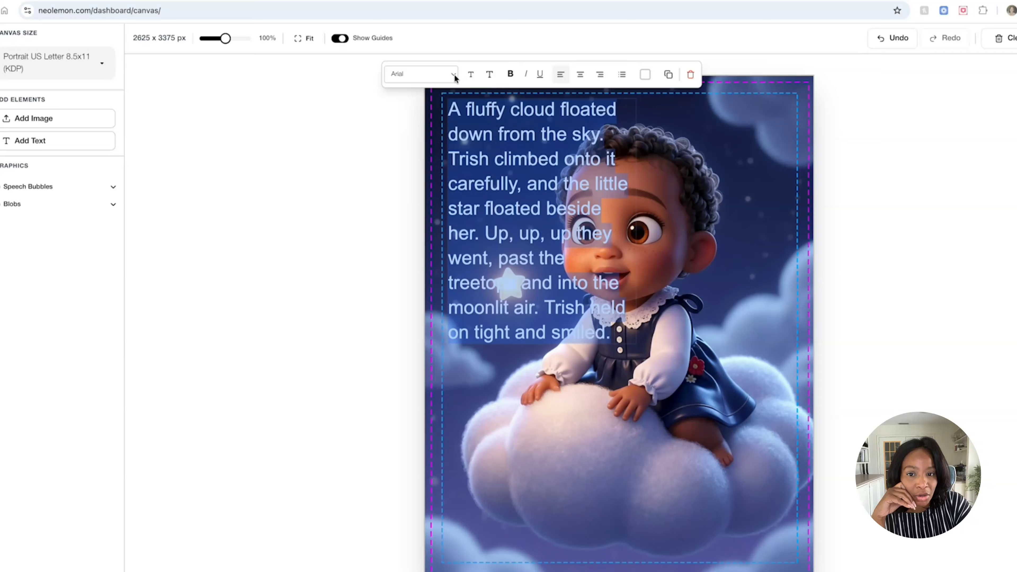
pyautogui.click(453, 77)
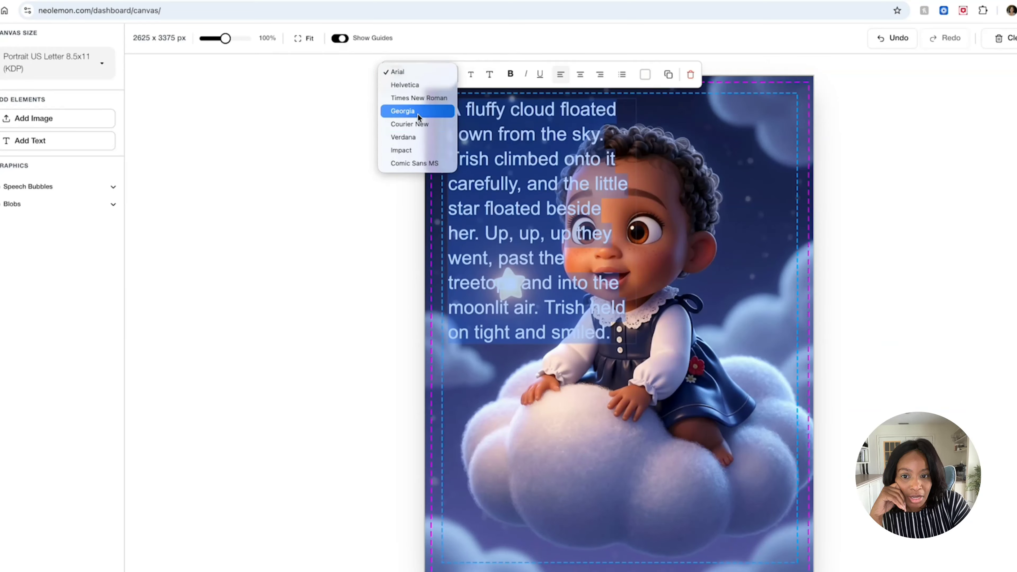
pyautogui.click(416, 163)
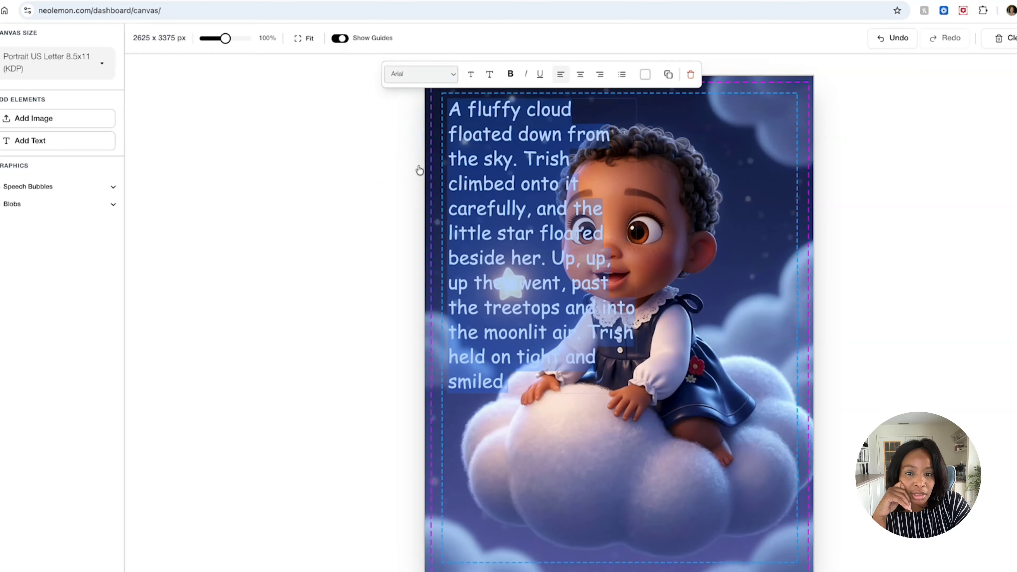
pyautogui.click(474, 79)
pyautogui.click(474, 79)
pyautogui.click(474, 79)
pyautogui.click(635, 234)
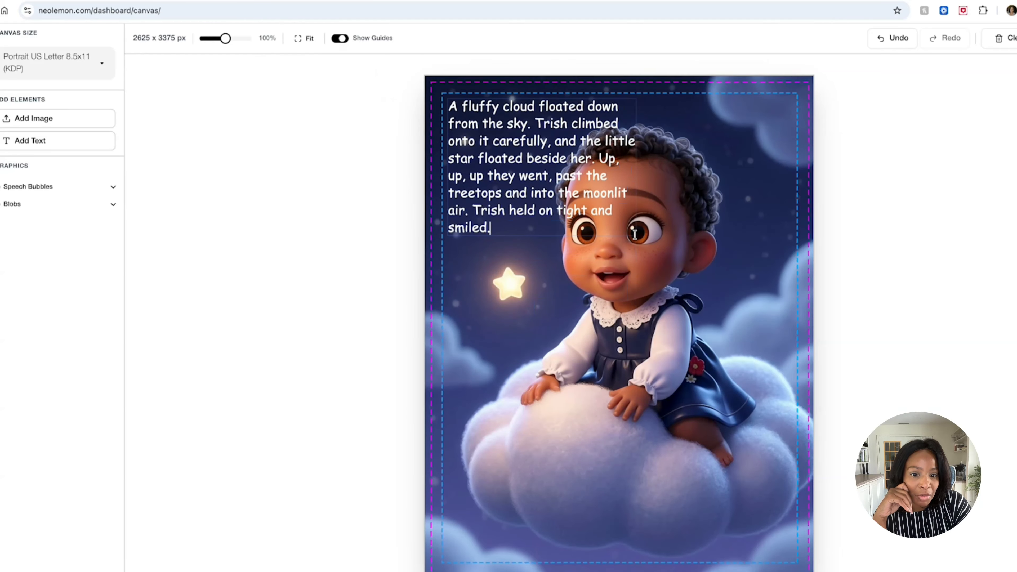
# Widen the story text box to span the page between the inner guides and move it over the lower part of the cloud
pyautogui.click(638, 232)
pyautogui.click(629, 228)
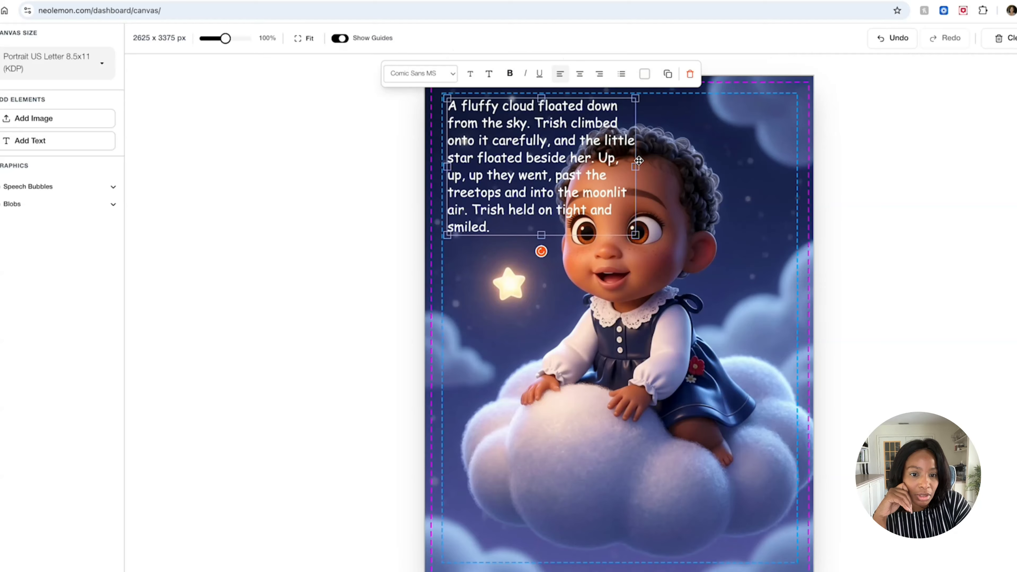
pyautogui.moveTo(639, 165); pyautogui.dragTo(801, 168)
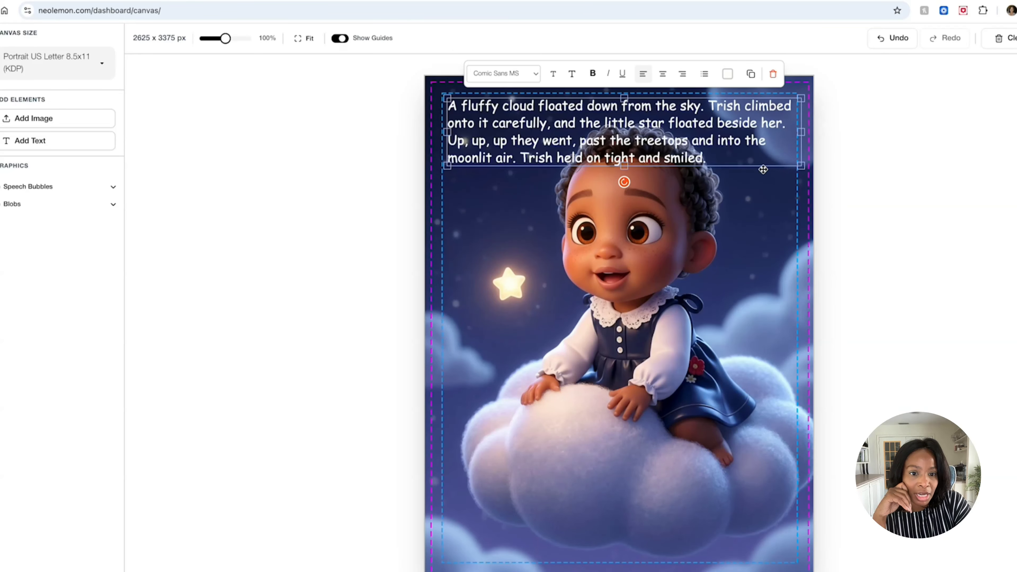
pyautogui.moveTo(605, 154); pyautogui.dragTo(615, 508)
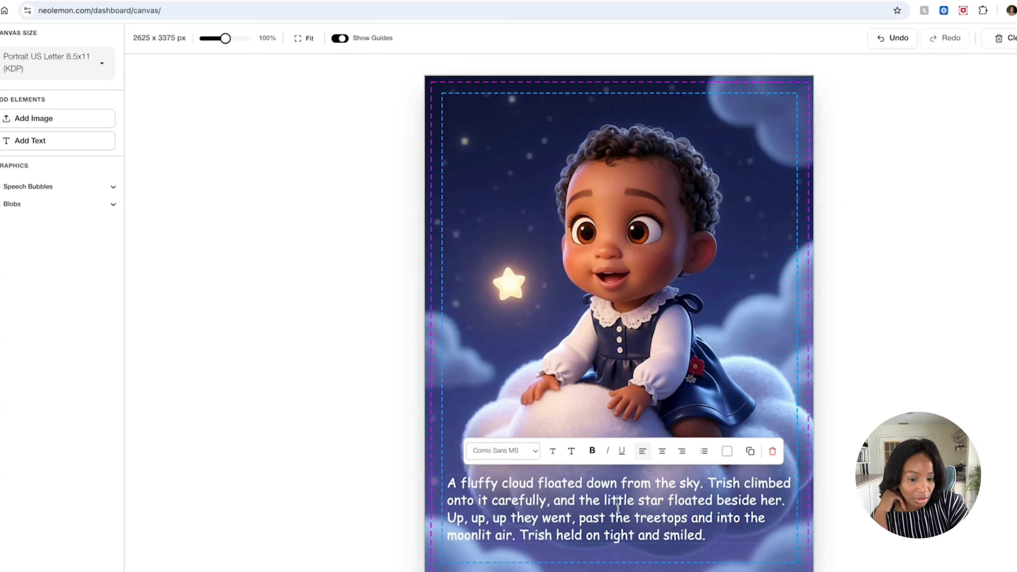
# Set the story text's colour to pure white (RGB 255, 255, 255)
pyautogui.doubleClick(617, 508)
pyautogui.click(727, 452)
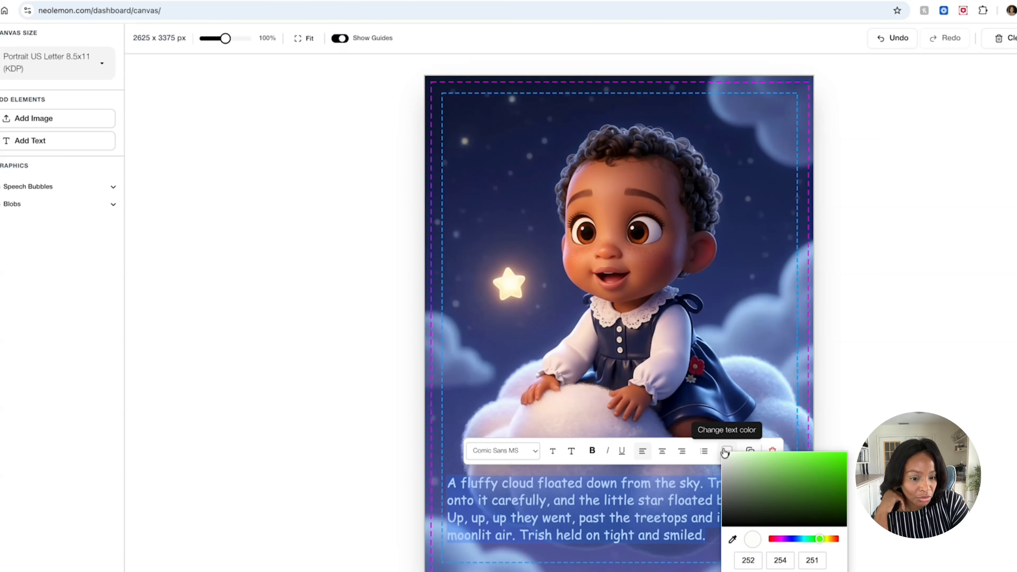
pyautogui.moveTo(726, 459)
pyautogui.mouseDown()
pyautogui.moveTo(763, 486)
pyautogui.moveTo(724, 456)
pyautogui.mouseUp()
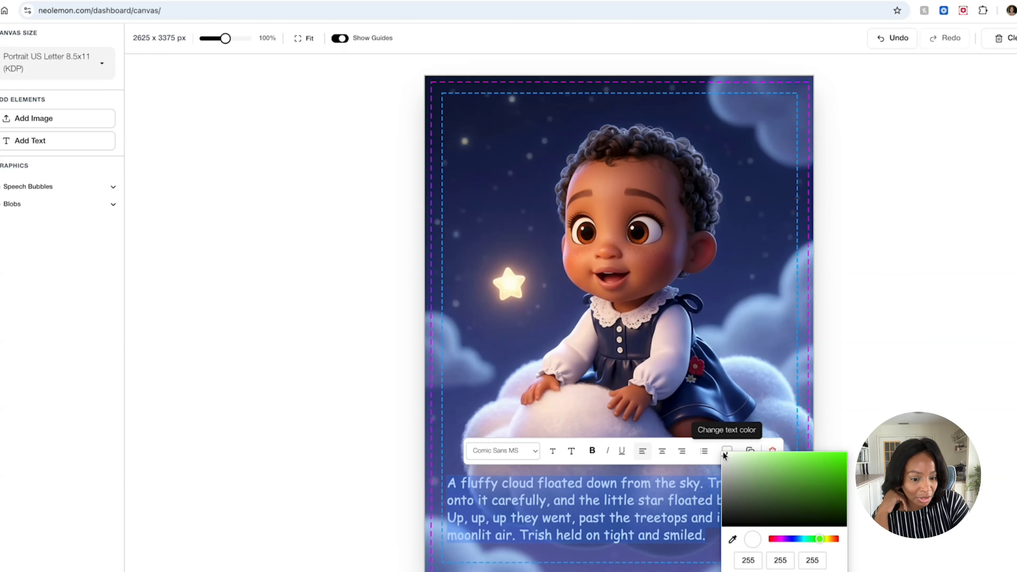
# Shift the cloud ride illustration up and left behind the text, and enlarge it to cover the full page beyond the print guides
pyautogui.click(524, 379)
pyautogui.moveTo(605, 345); pyautogui.dragTo(593, 343)
pyautogui.moveTo(776, 431)
pyautogui.mouseDown()
pyautogui.moveTo(762, 406)
pyautogui.moveTo(776, 440)
pyautogui.mouseUp()
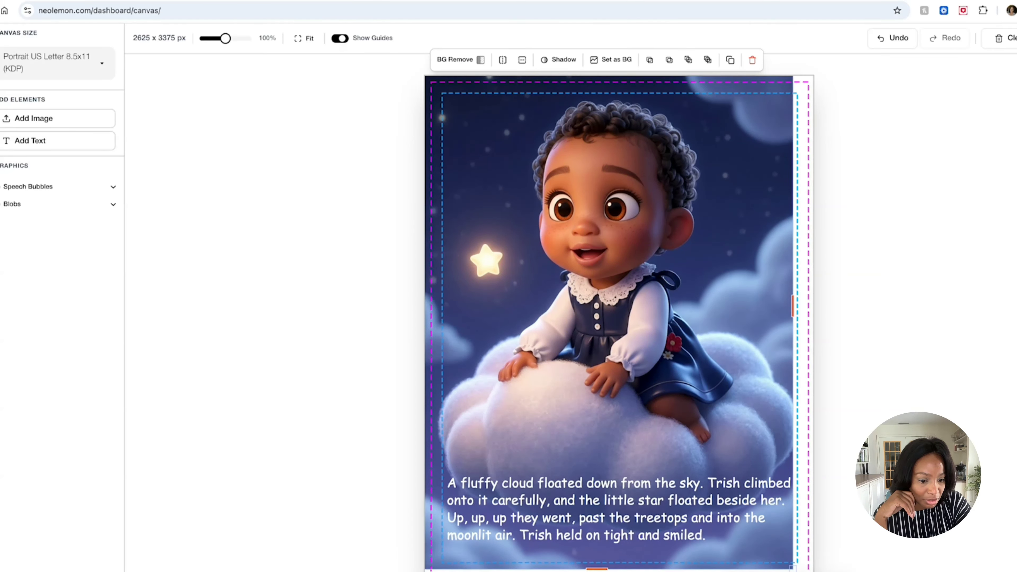
pyautogui.moveTo(793, 567); pyautogui.dragTo(812, 571)
pyautogui.moveTo(649, 462); pyautogui.dragTo(644, 460)
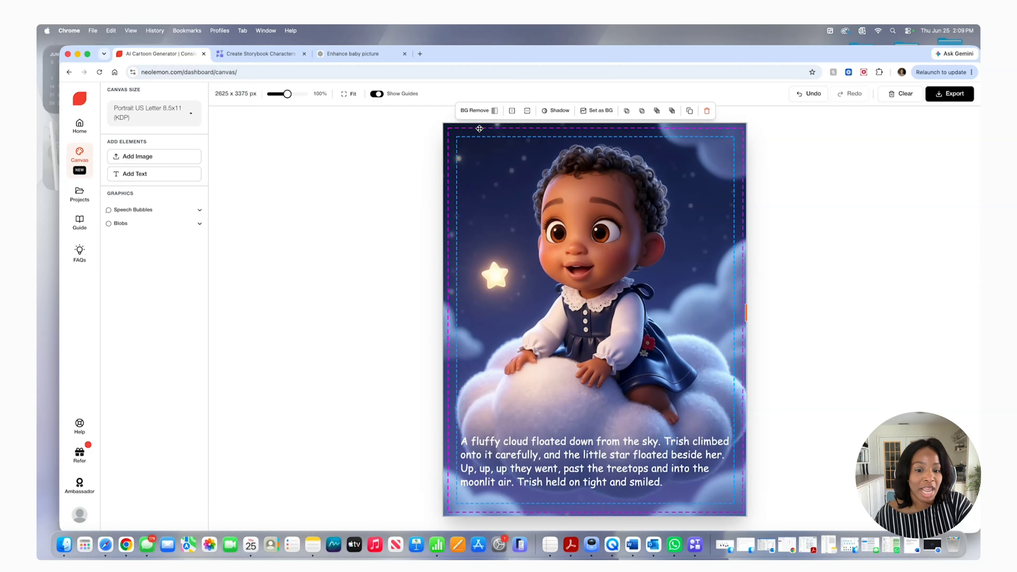
# Export the finished cloud ride page as a PNG image
pyautogui.click(565, 451)
pyautogui.click(566, 274)
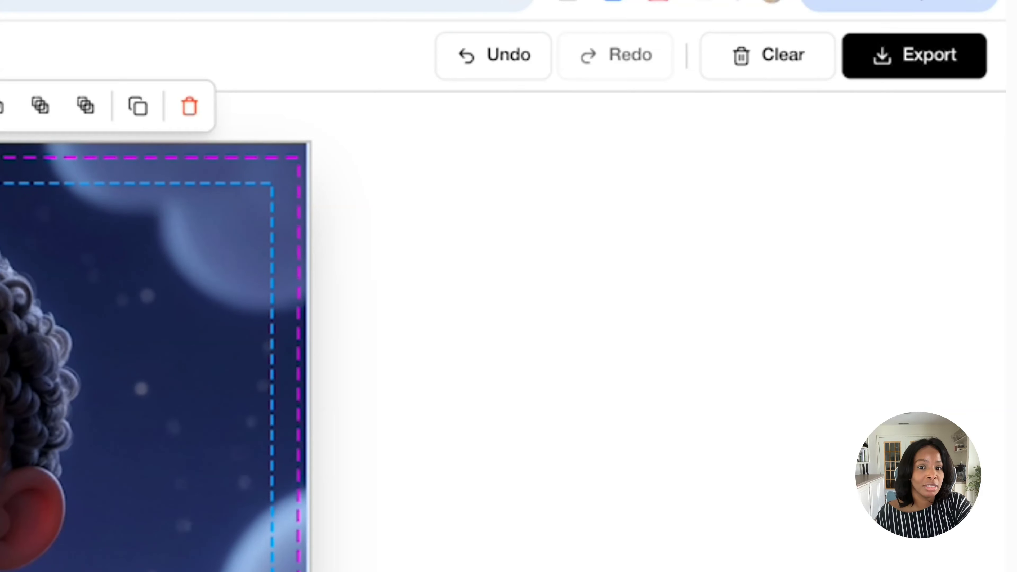
pyautogui.click(886, 69)
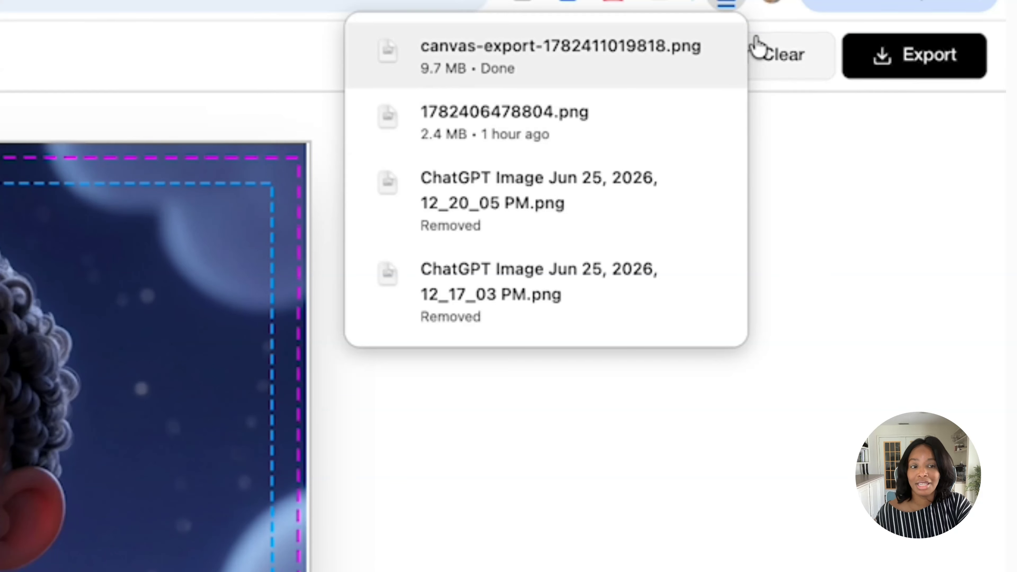